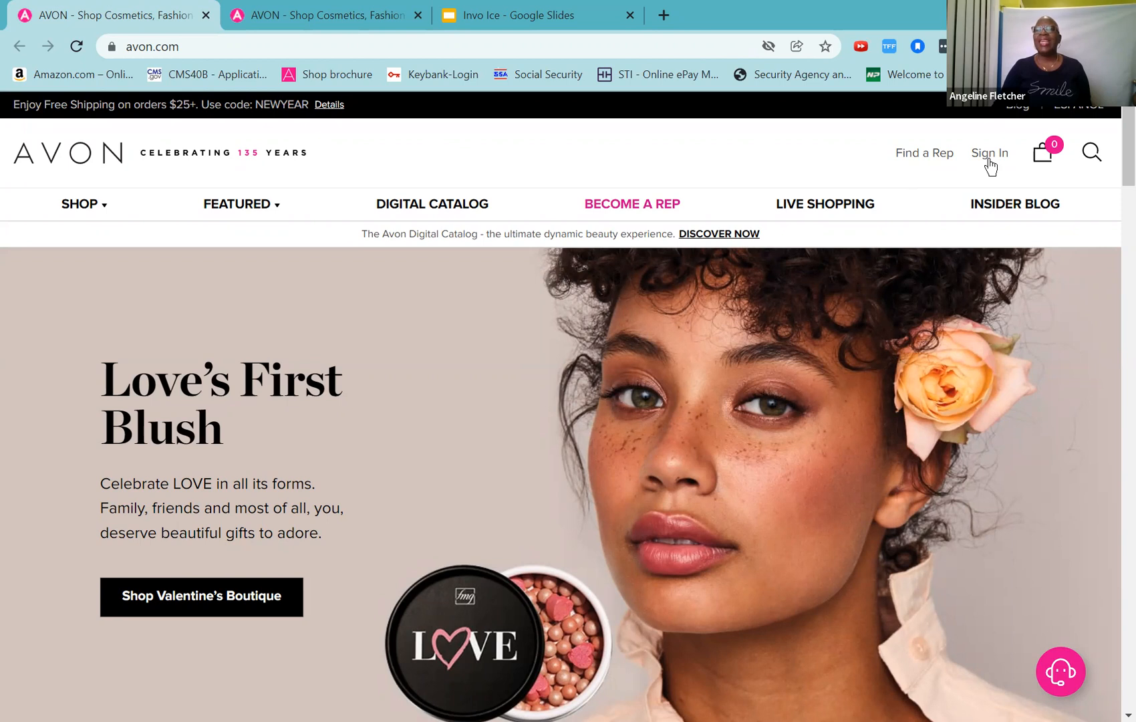
Step: View the rep's online storefront, then bring up the 'Creating Customer Invoices' Invo Ice slides
{"action": "mouse_move", "coordinate": [1037, 153]}
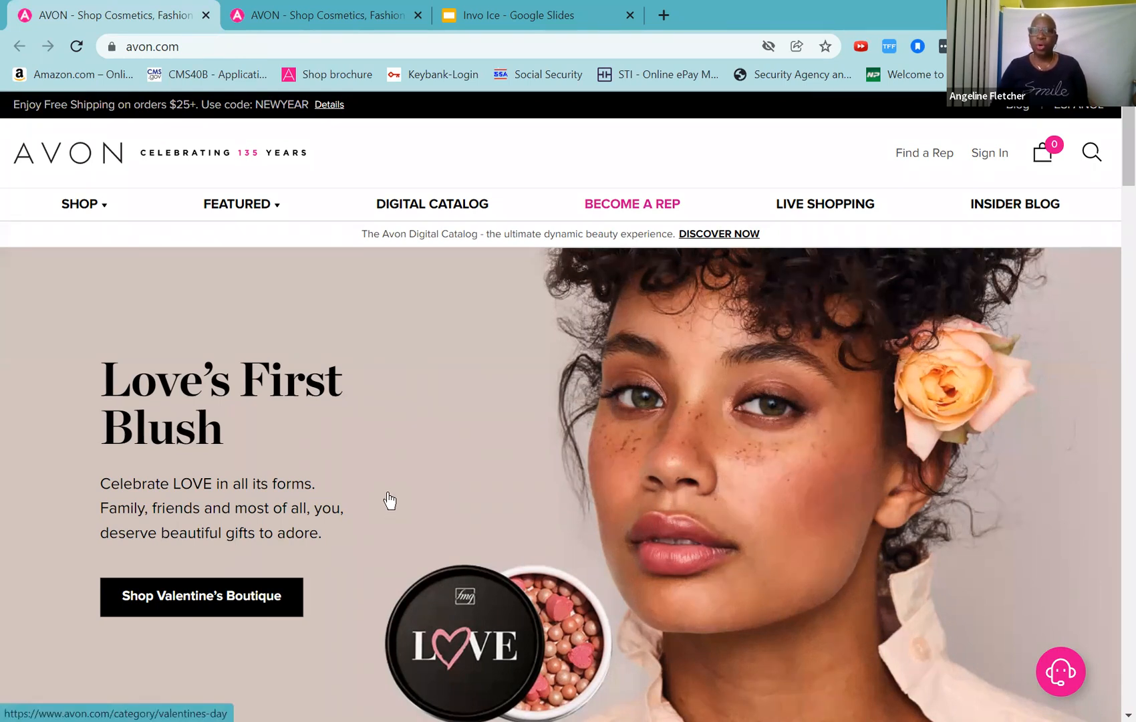
{"action": "left_click", "coordinate": [320, 28]}
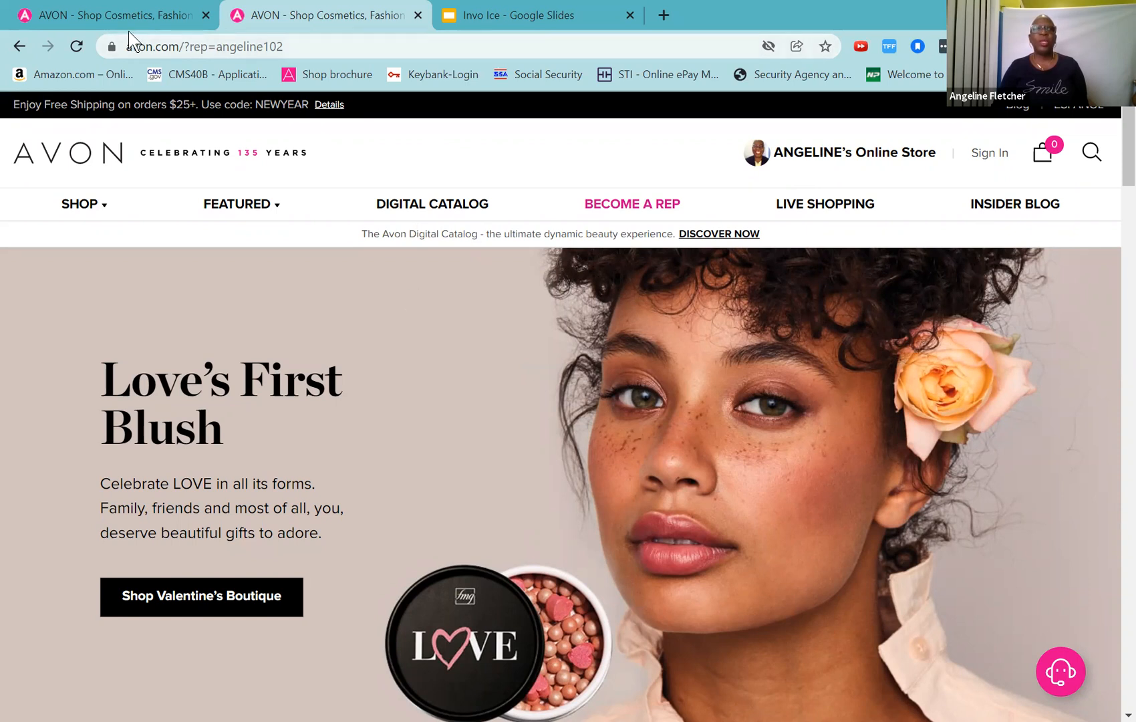
{"action": "key", "text": "ctrl+Tab"}
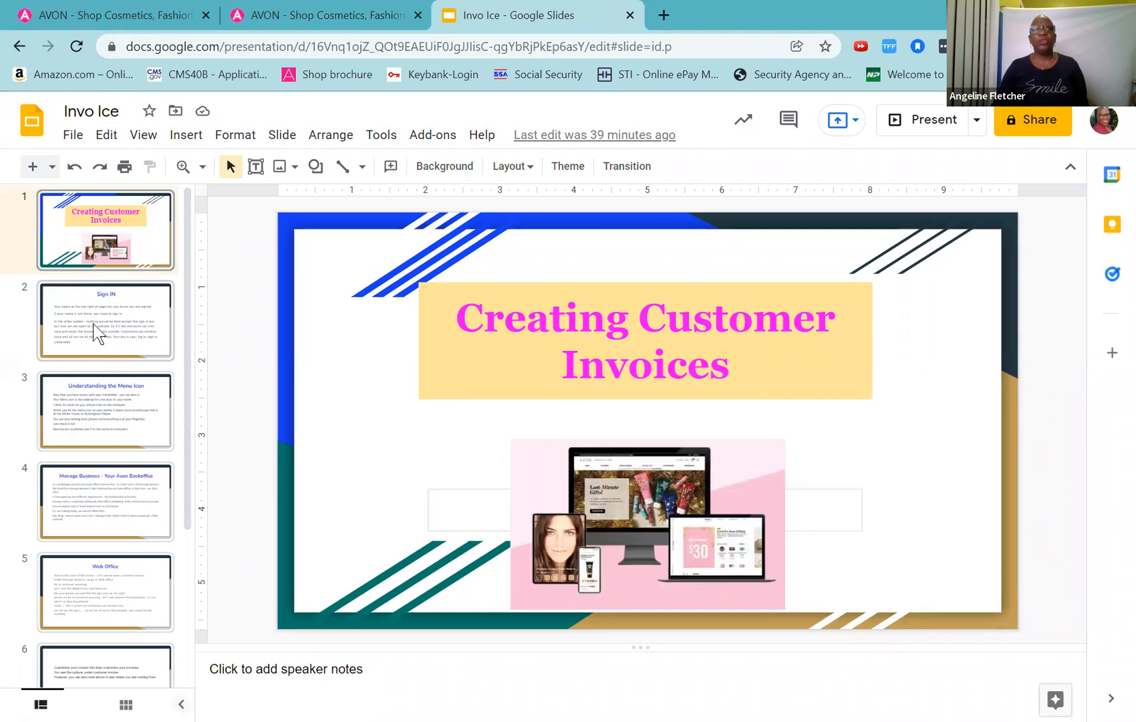
Step: Select slide 2 (Sign IN) in the deck, then return to the avon.com homepage
{"action": "left_click", "coordinate": [97, 332]}
{"action": "left_click", "coordinate": [98, 8]}
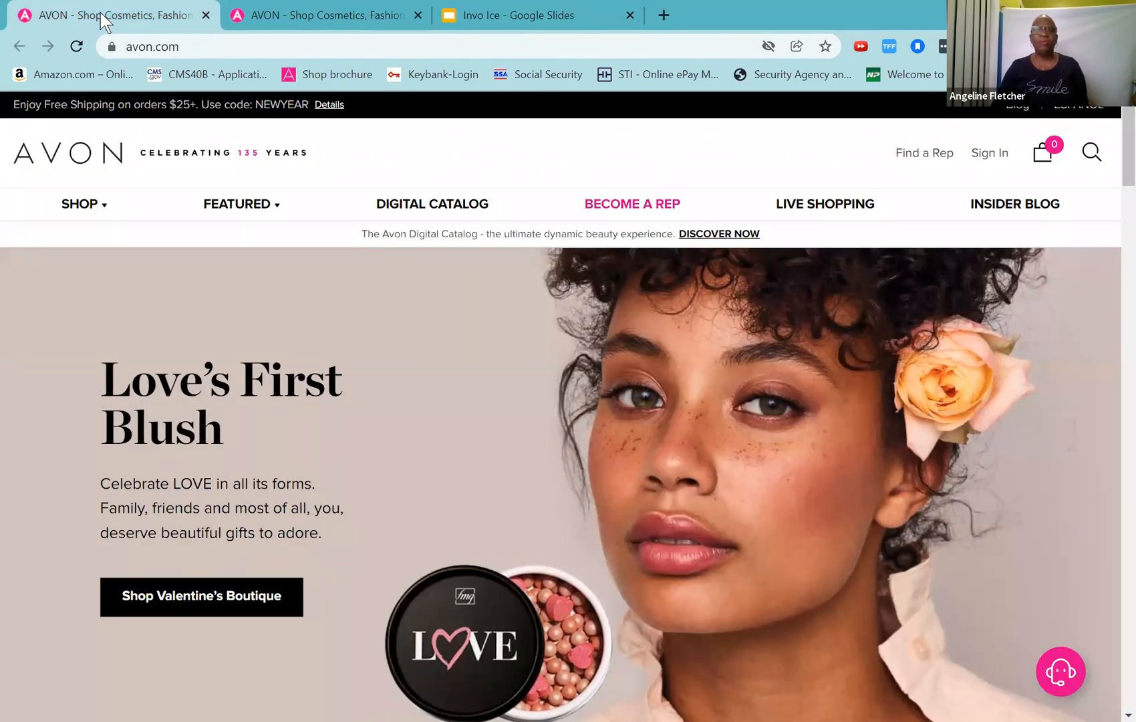
Step: Sign in to the rep account using the saved e-mail and password, verifying by phone call
{"action": "left_click", "coordinate": [992, 153]}
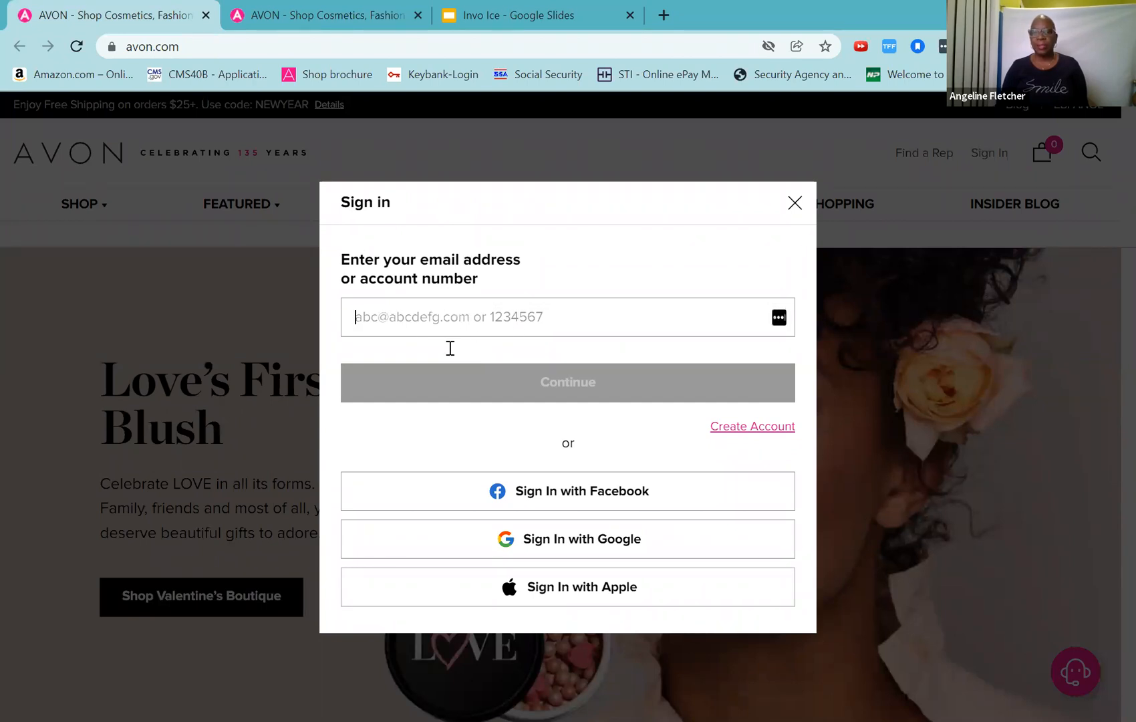
{"action": "left_click", "coordinate": [494, 324]}
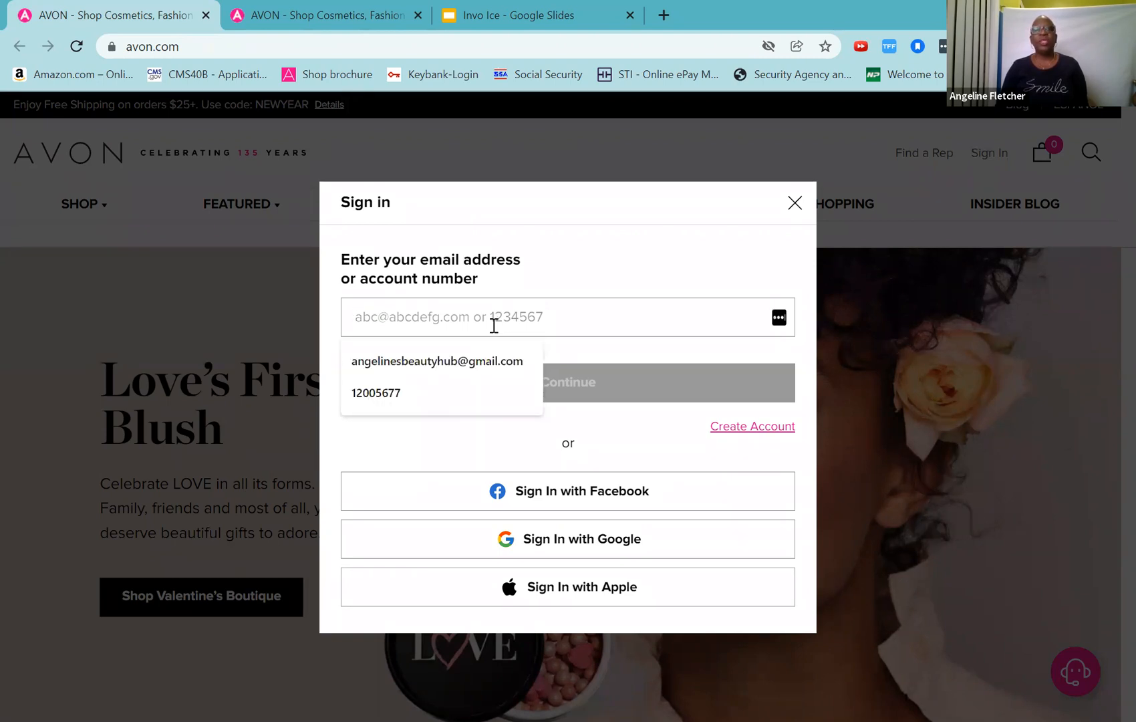
{"action": "left_click", "coordinate": [470, 367]}
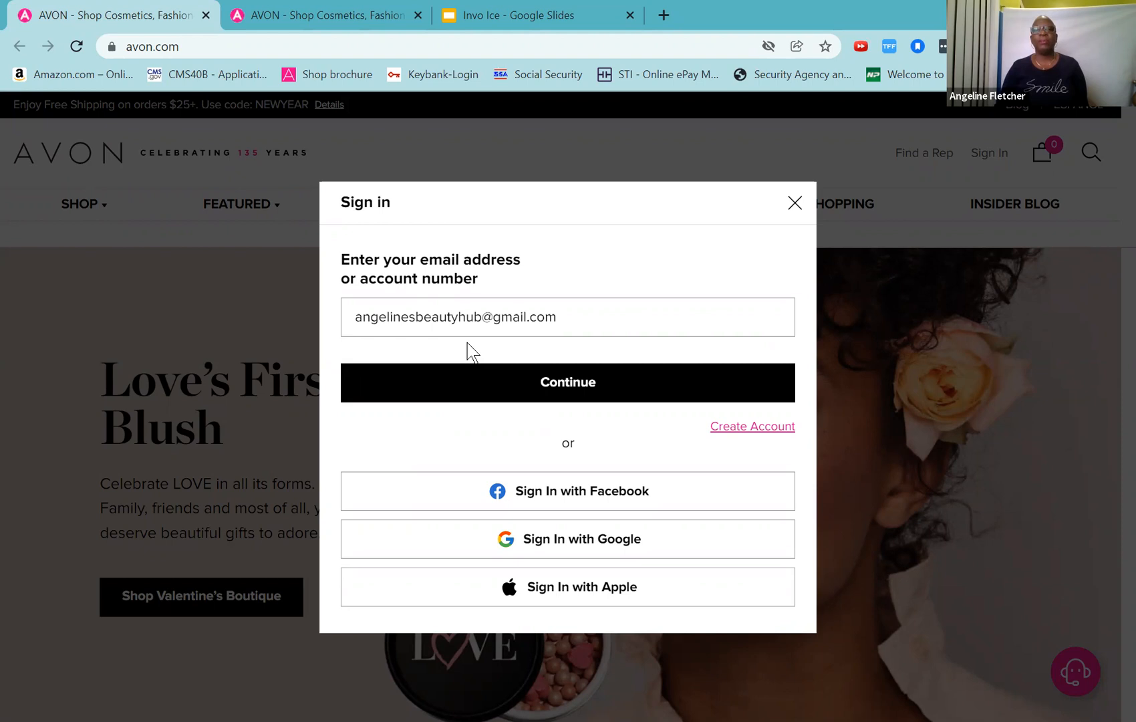
{"action": "left_click", "coordinate": [506, 382]}
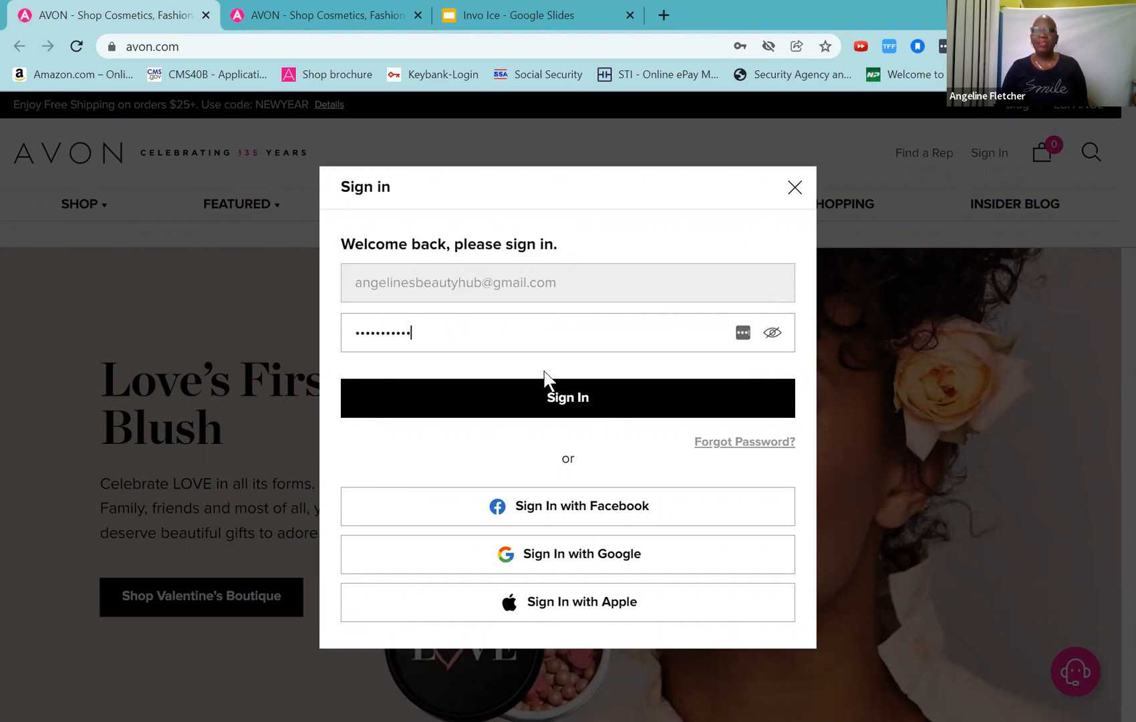
{"action": "left_click", "coordinate": [541, 405]}
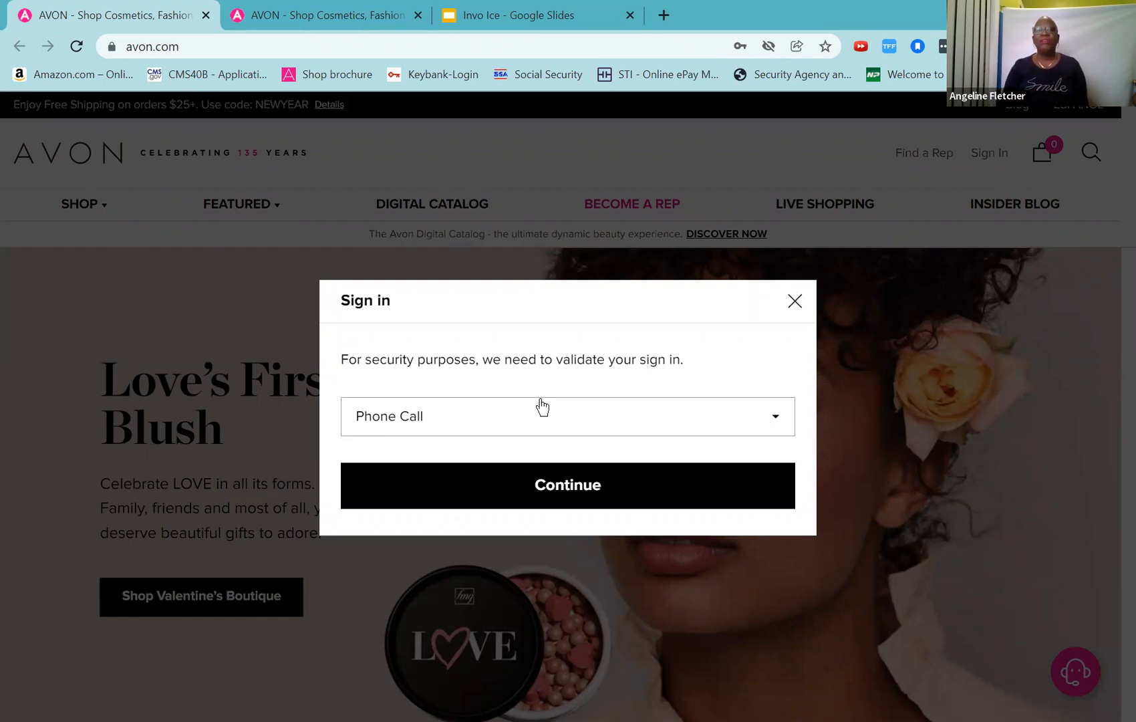
{"action": "left_click", "coordinate": [537, 492]}
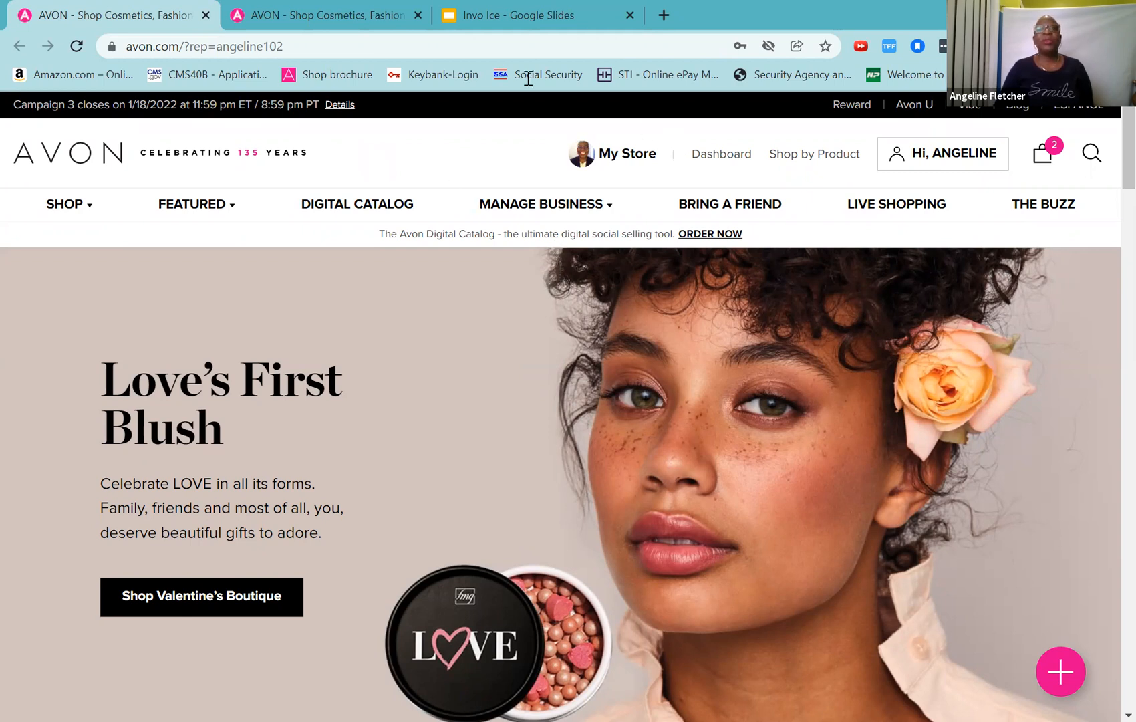
Step: Switch to the Invo Ice deck's Sign IN slide once the rep homepage loads
{"action": "left_click", "coordinate": [452, 28]}
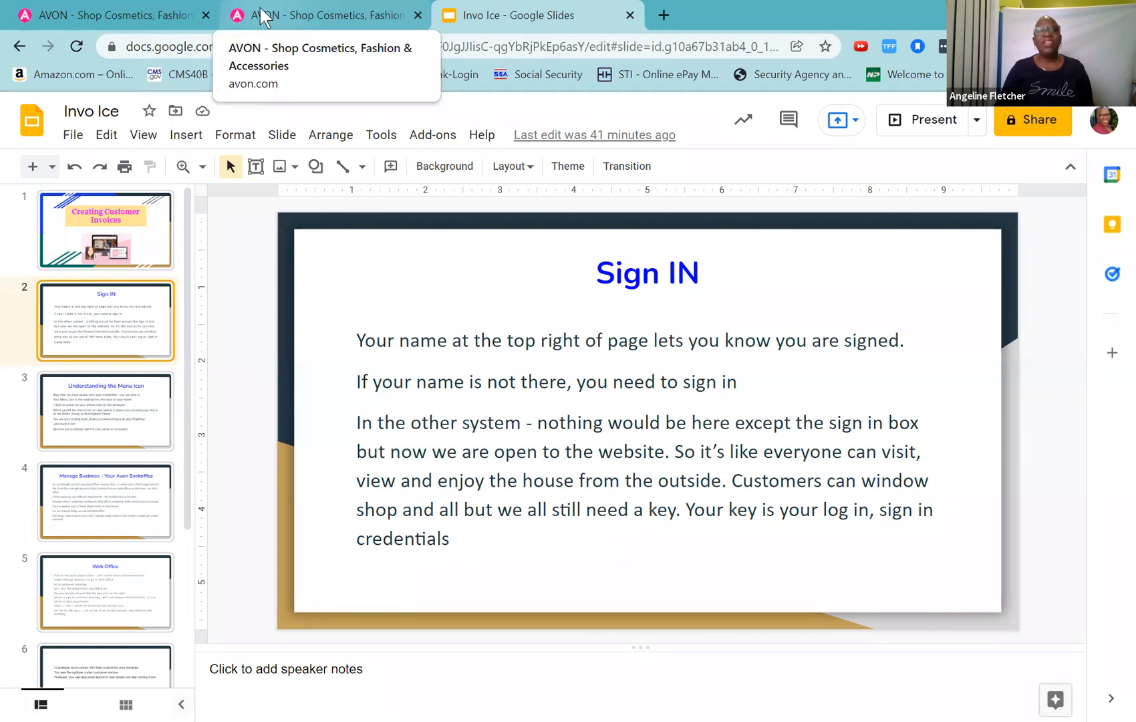
Step: Go back to the signed-in Avon rep homepage from the slides
{"action": "left_click", "coordinate": [119, 10]}
{"action": "mouse_move", "coordinate": [948, 171]}
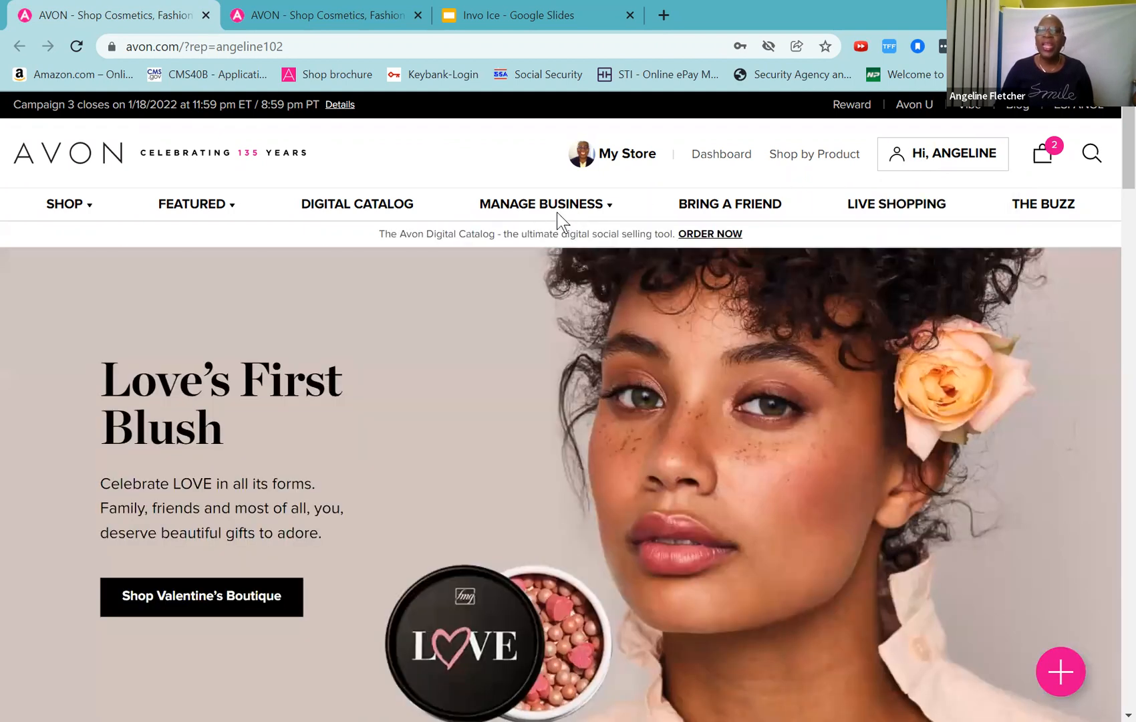
Step: Browse the MANAGE BUSINESS and FEATURED menus, then return to the Sign IN slide
{"action": "mouse_move", "coordinate": [575, 204]}
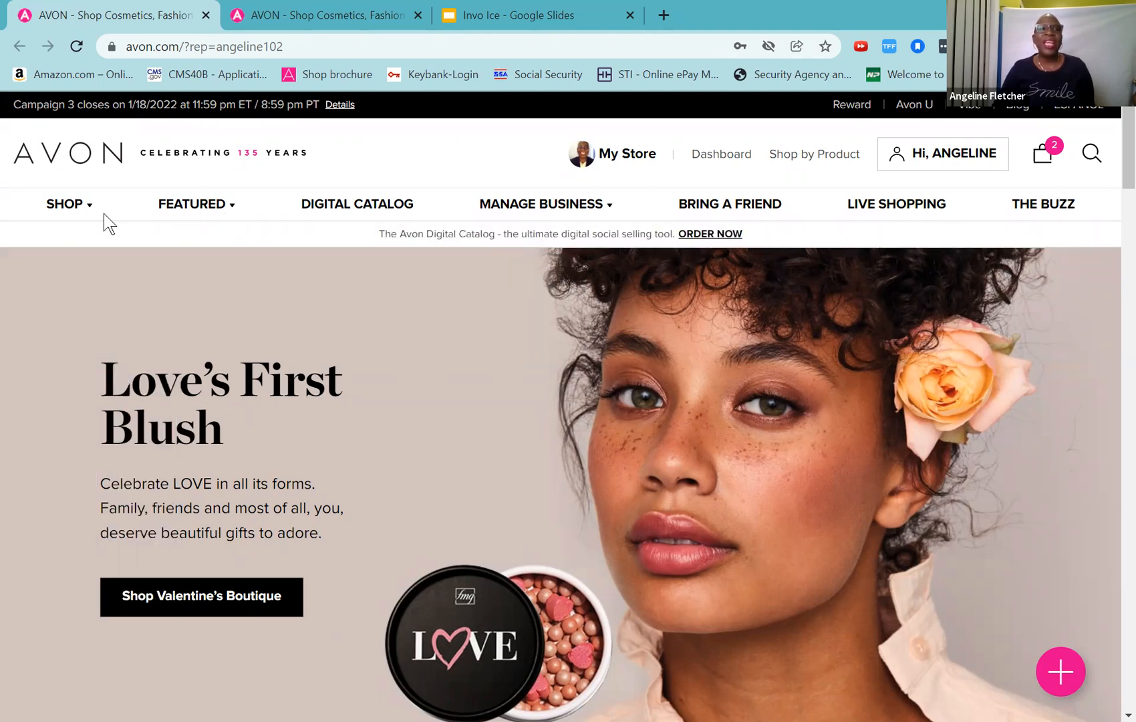
{"action": "left_click", "coordinate": [208, 212]}
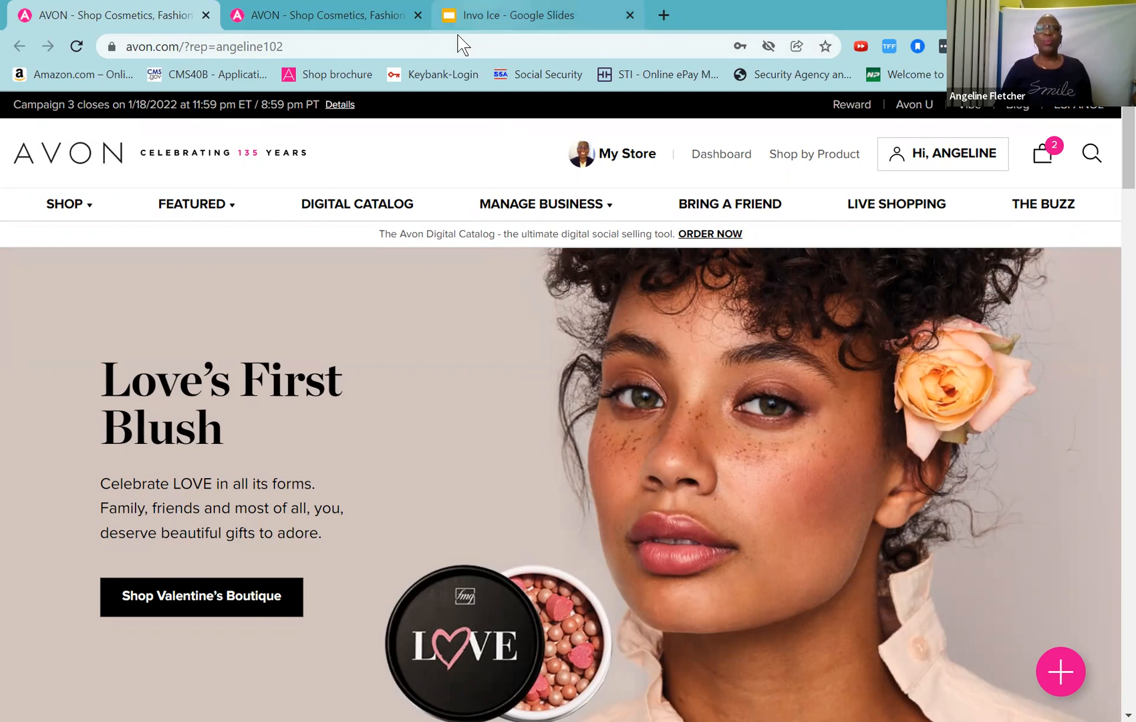
{"action": "left_click", "coordinate": [468, 16]}
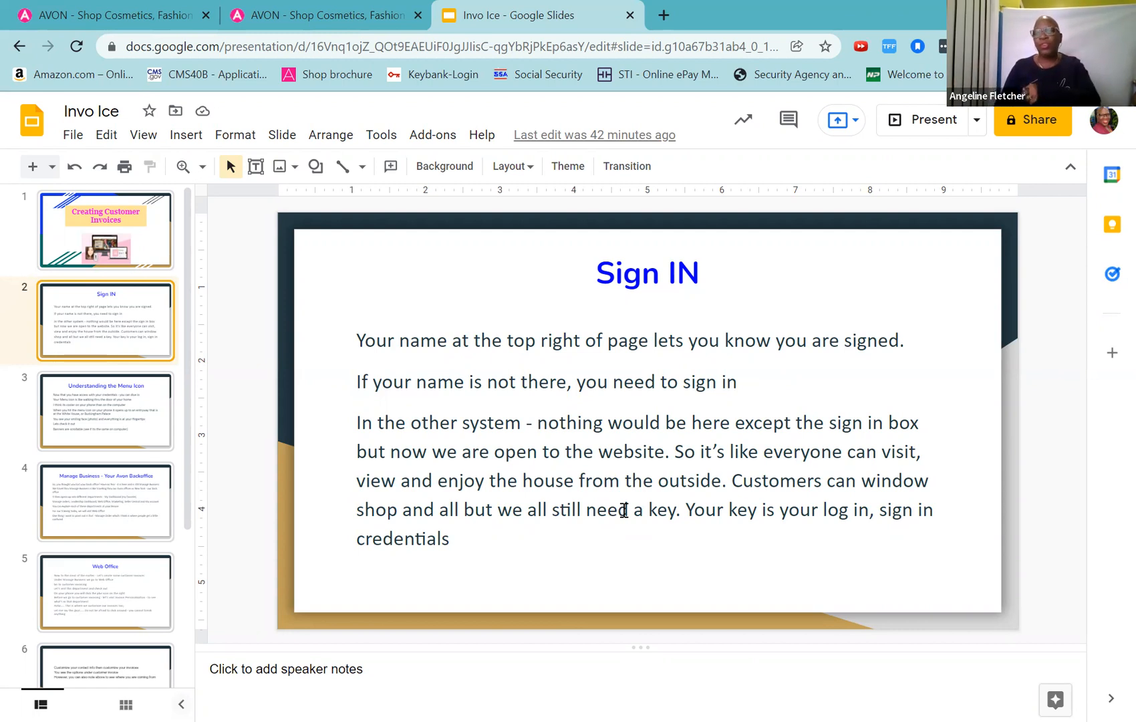
Step: Switch from the Sign IN slide back to the signed-in Avon homepage
{"action": "left_click", "coordinate": [115, 16]}
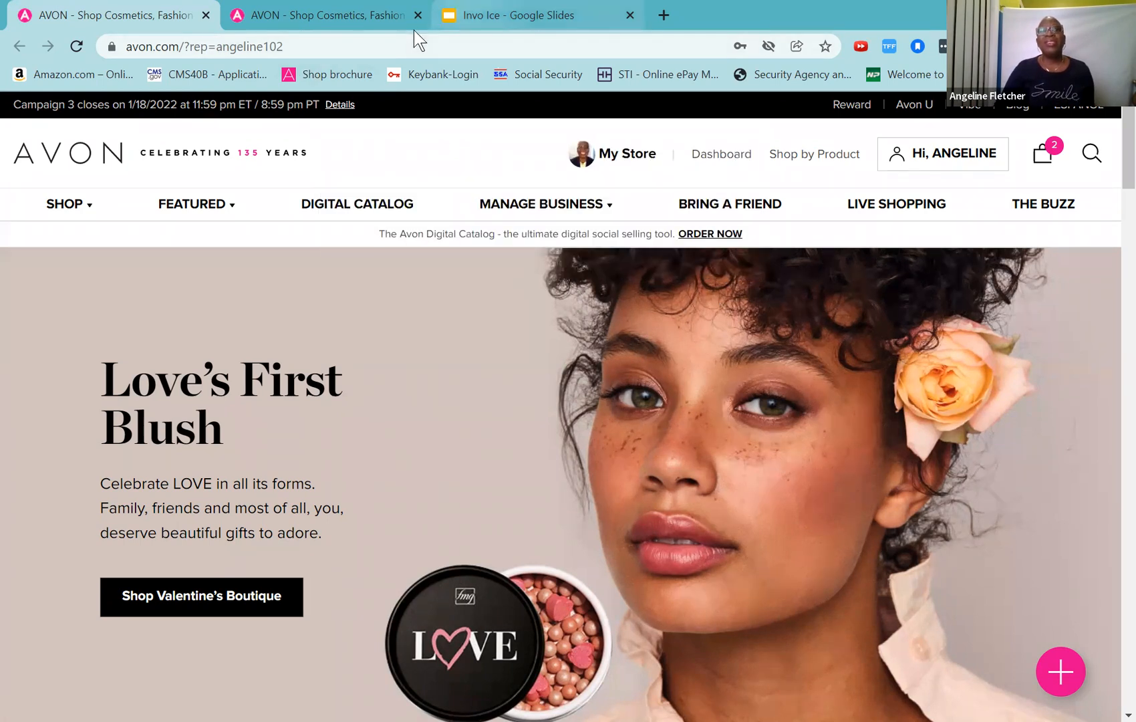
Step: Compare the signed-in rep homepage with the public storefront showing an empty bag
{"action": "key", "text": "ctrl+3"}
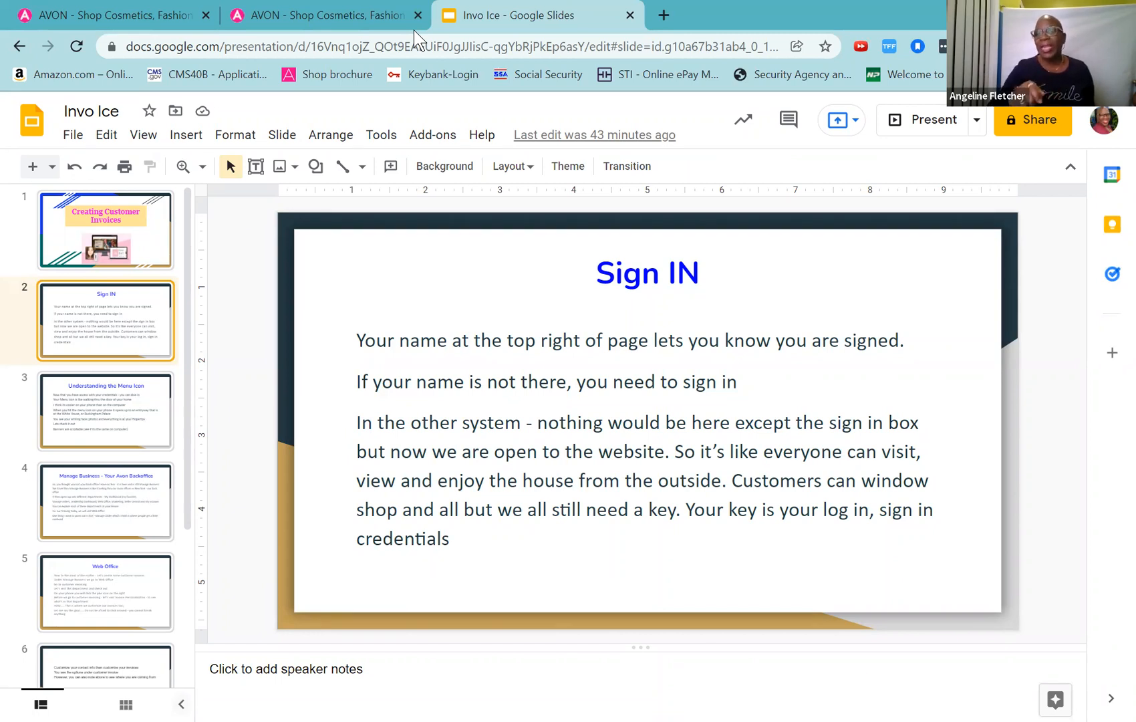
{"action": "left_click", "coordinate": [89, 13]}
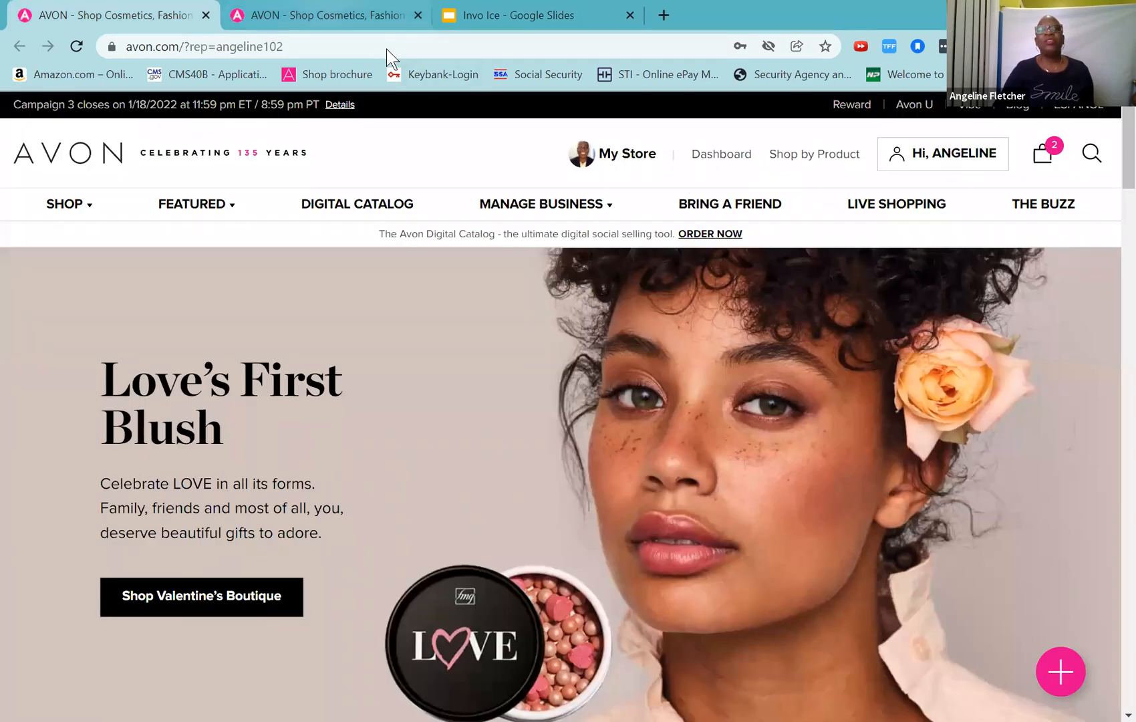
{"action": "left_click", "coordinate": [284, 12]}
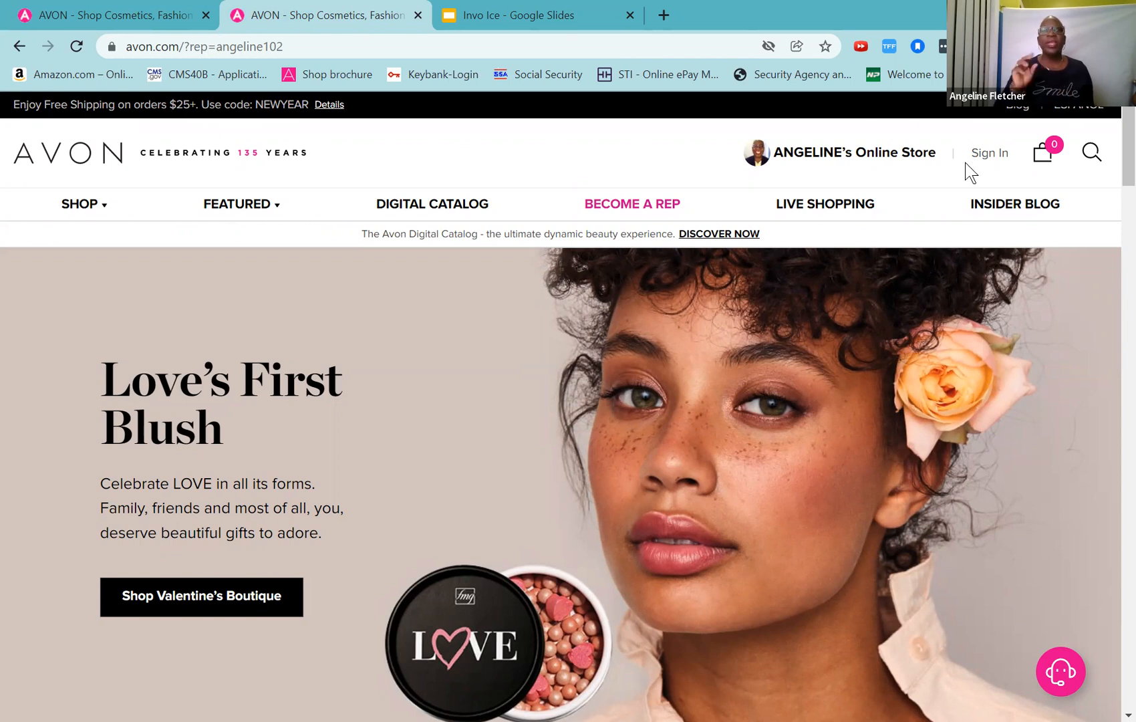
Step: Show the MANAGE BUSINESS mega menu on the signed-in store page, then return to the Invo Ice slides
{"action": "left_click", "coordinate": [104, 14]}
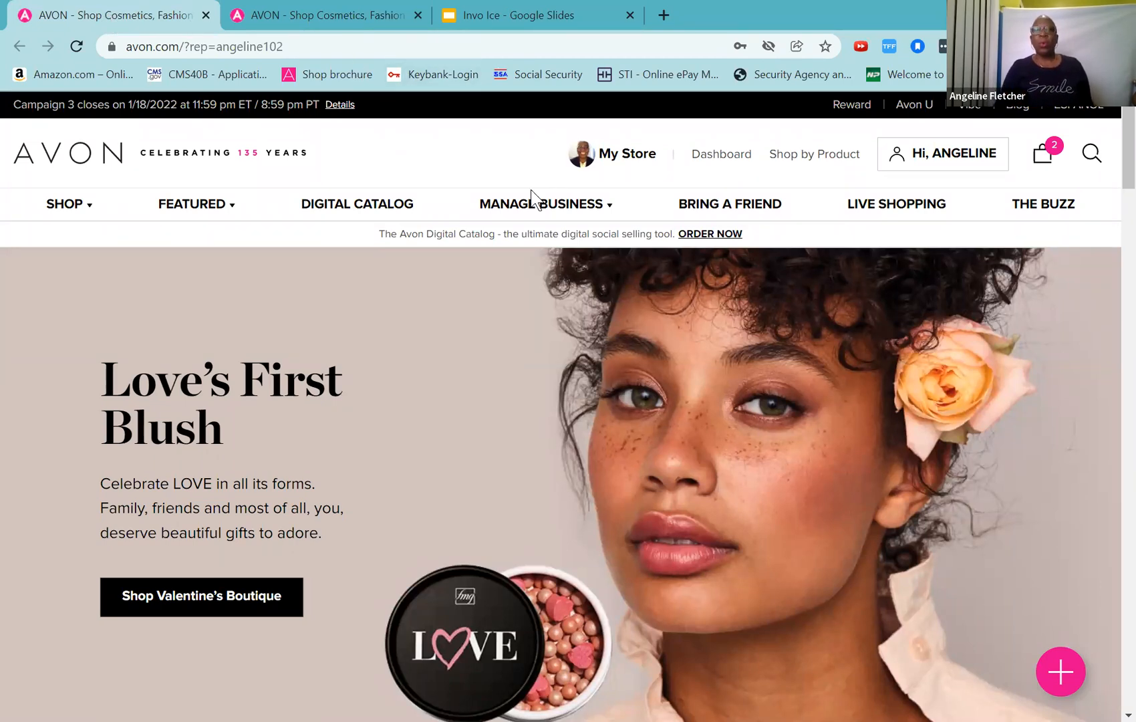
{"action": "mouse_move", "coordinate": [530, 214]}
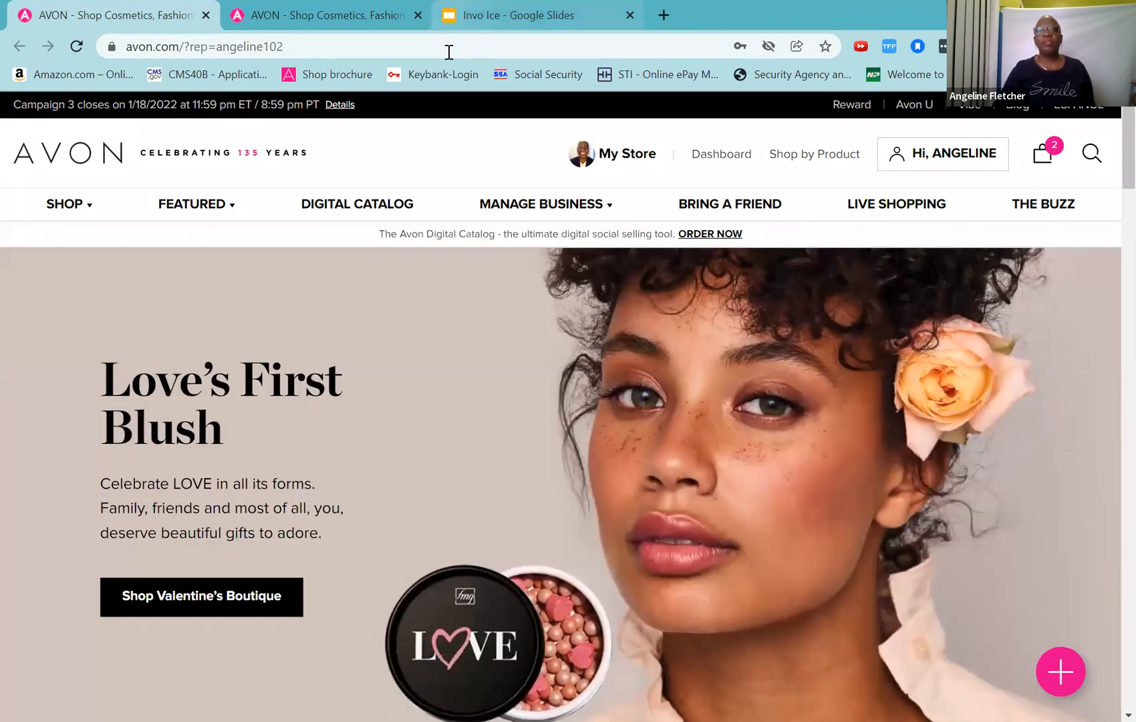
{"action": "left_click", "coordinate": [461, 17]}
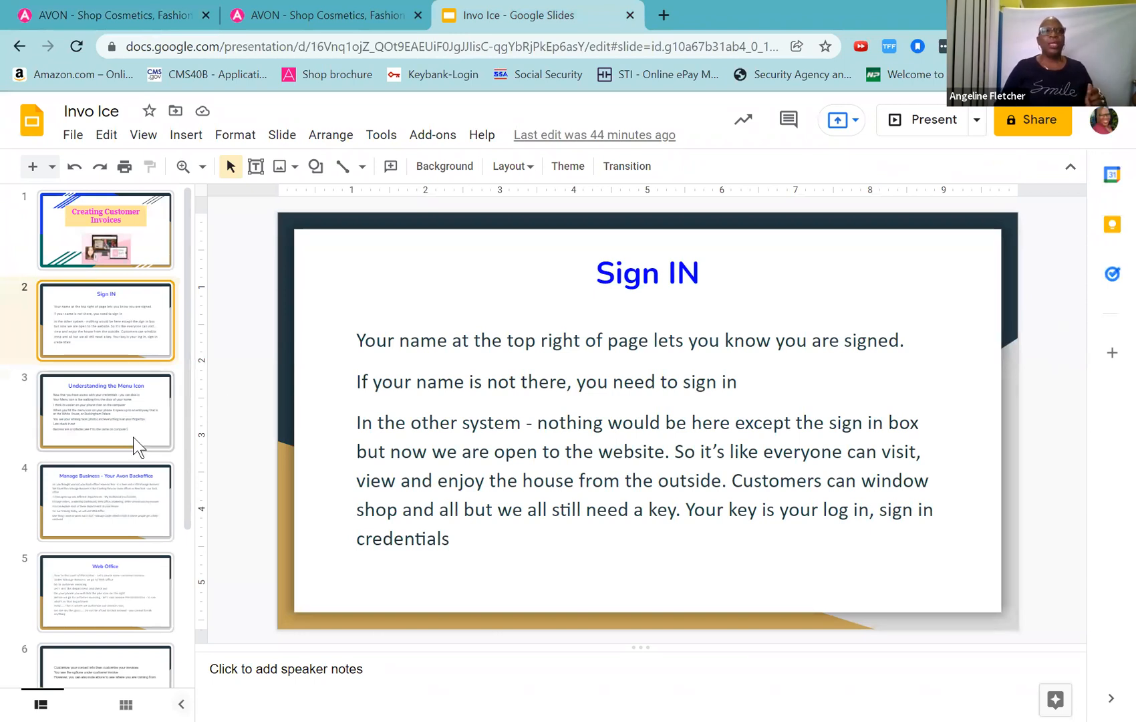
Step: Show slide 3, Understanding the Menu Icon, then return to the signed-in Avon store page
{"action": "left_click", "coordinate": [129, 434]}
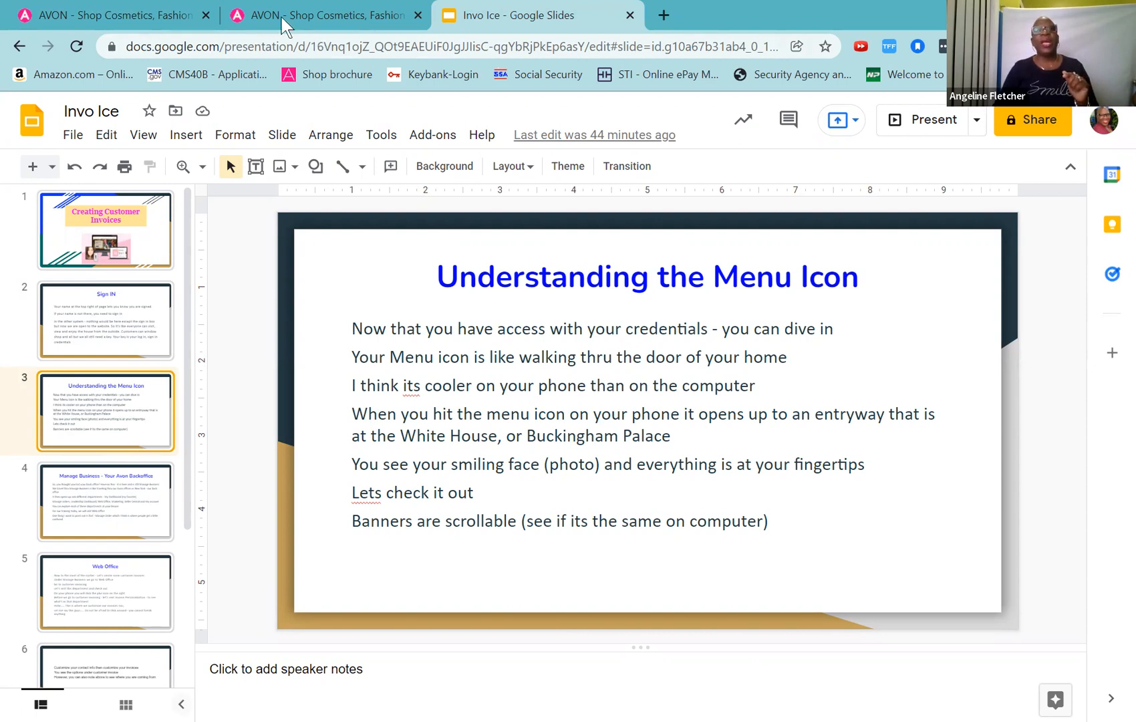
{"action": "left_click", "coordinate": [142, 16]}
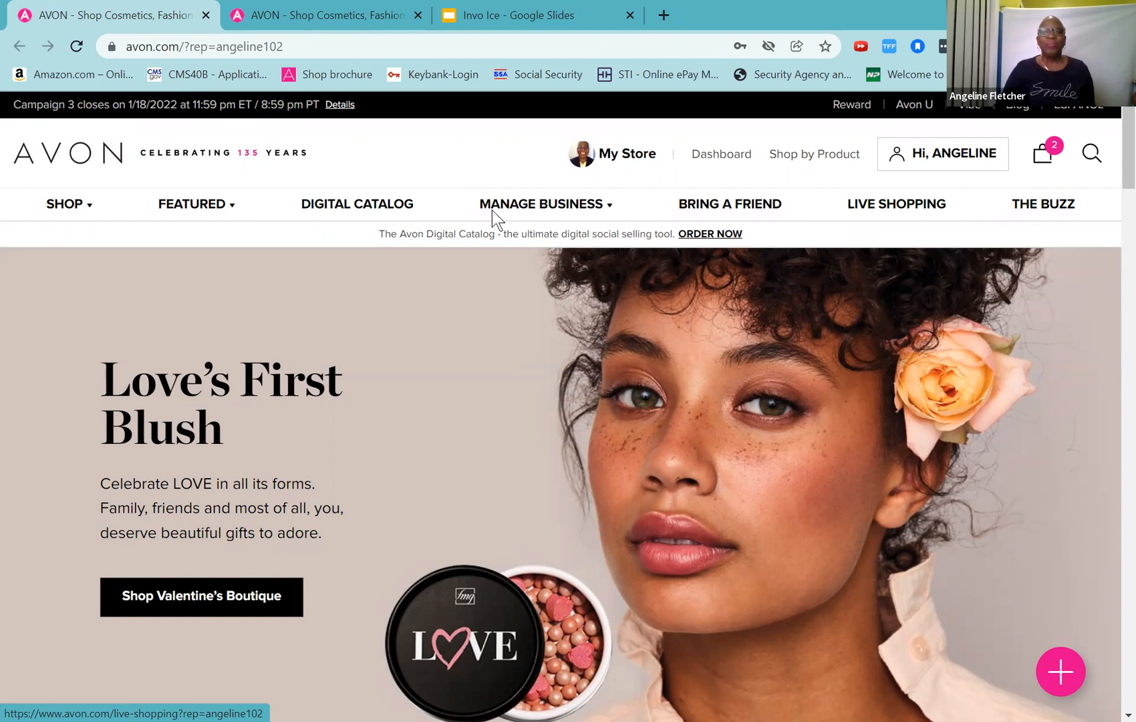
Step: Return to the Invo Ice Google Slides deck on the Understanding the Menu Icon slide
{"action": "mouse_move", "coordinate": [493, 210]}
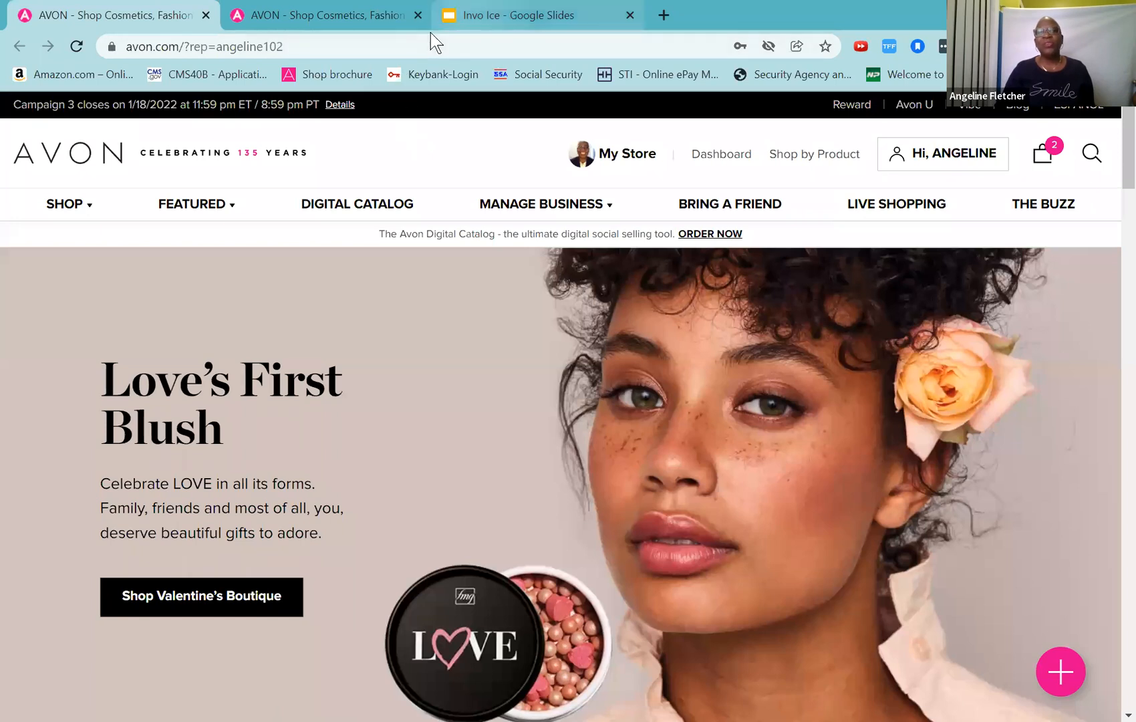
{"action": "left_click", "coordinate": [467, 16]}
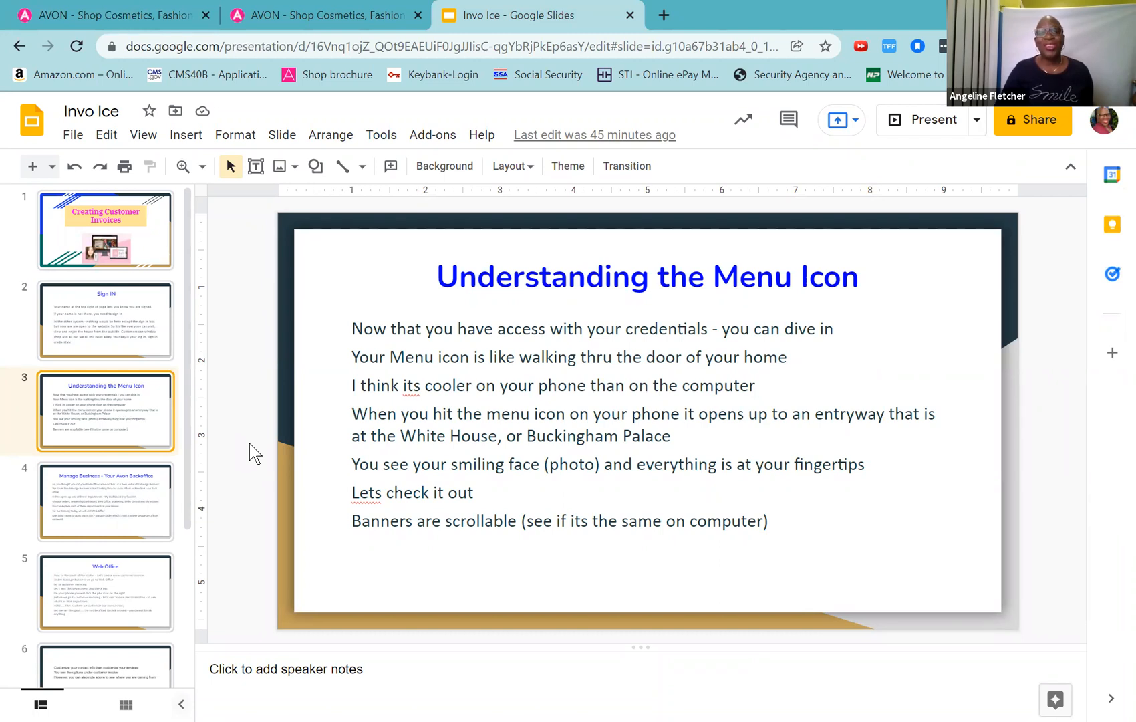
Step: Show slide 4, 'Manage Business - Your Avon Backoffice', then switch back to the Avon store tab
{"action": "left_click", "coordinate": [121, 486]}
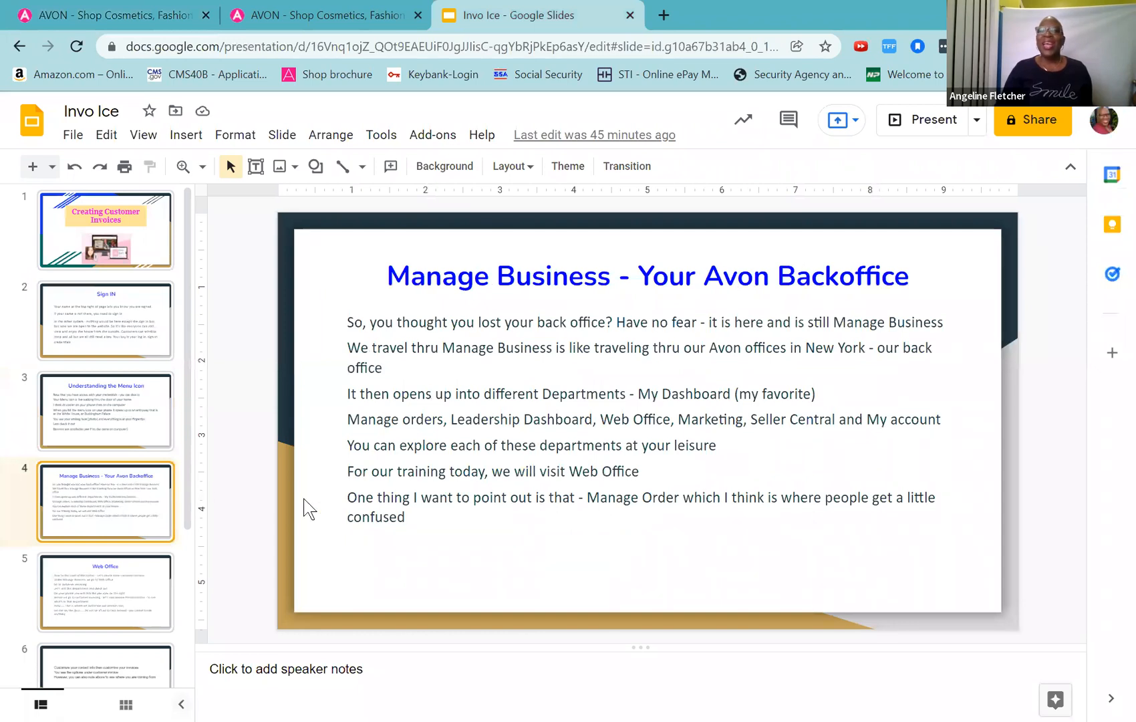
{"action": "left_click", "coordinate": [131, 14]}
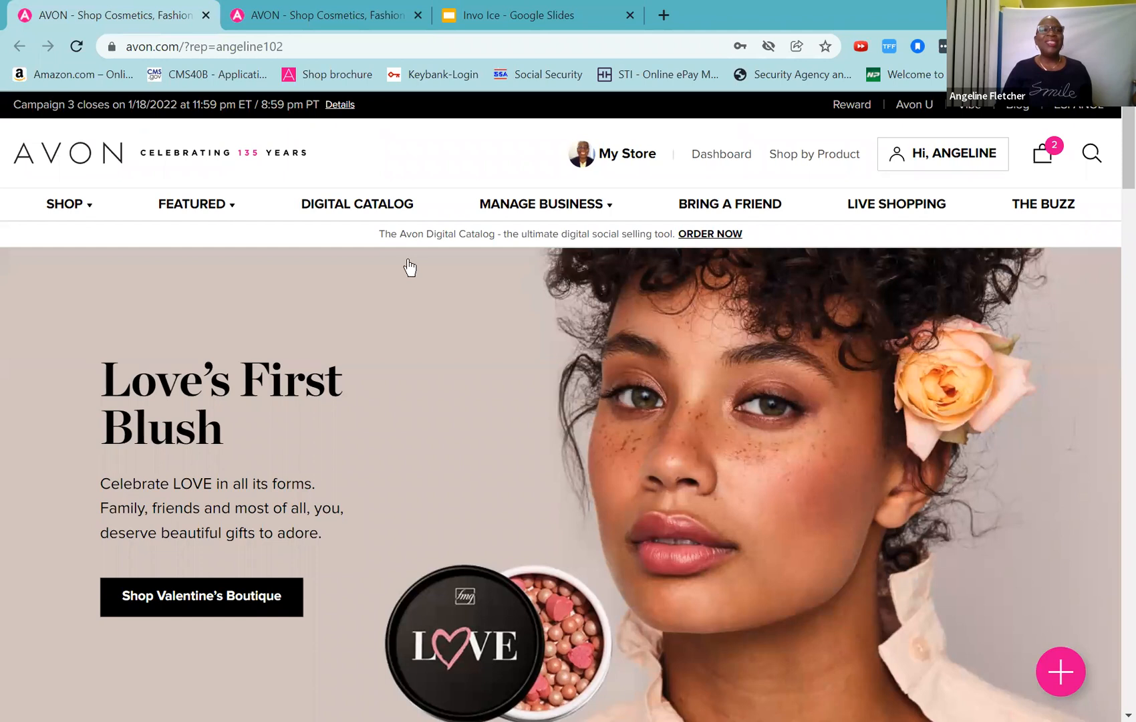
Step: Open the MANAGE BUSINESS mega menu in the Avon top navigation bar
{"action": "left_click", "coordinate": [530, 204]}
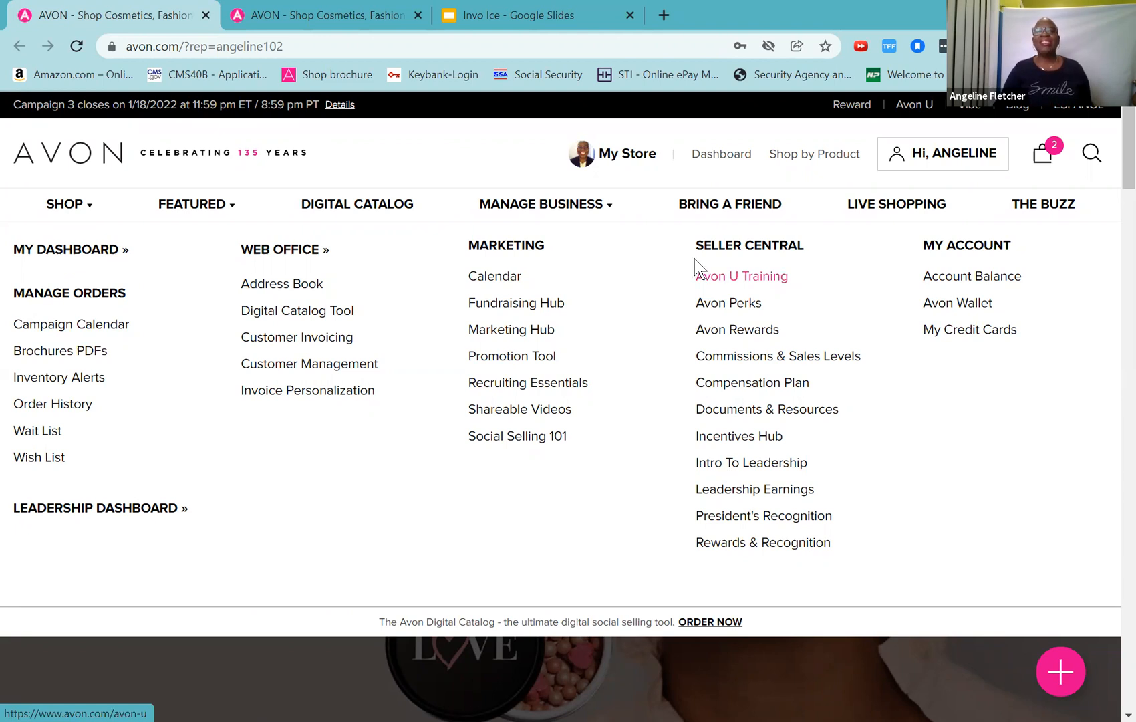
Step: Close and reopen the Manage Business menu to show Manage Orders entries like Order History
{"action": "left_click", "coordinate": [519, 209]}
{"action": "left_click", "coordinate": [518, 211]}
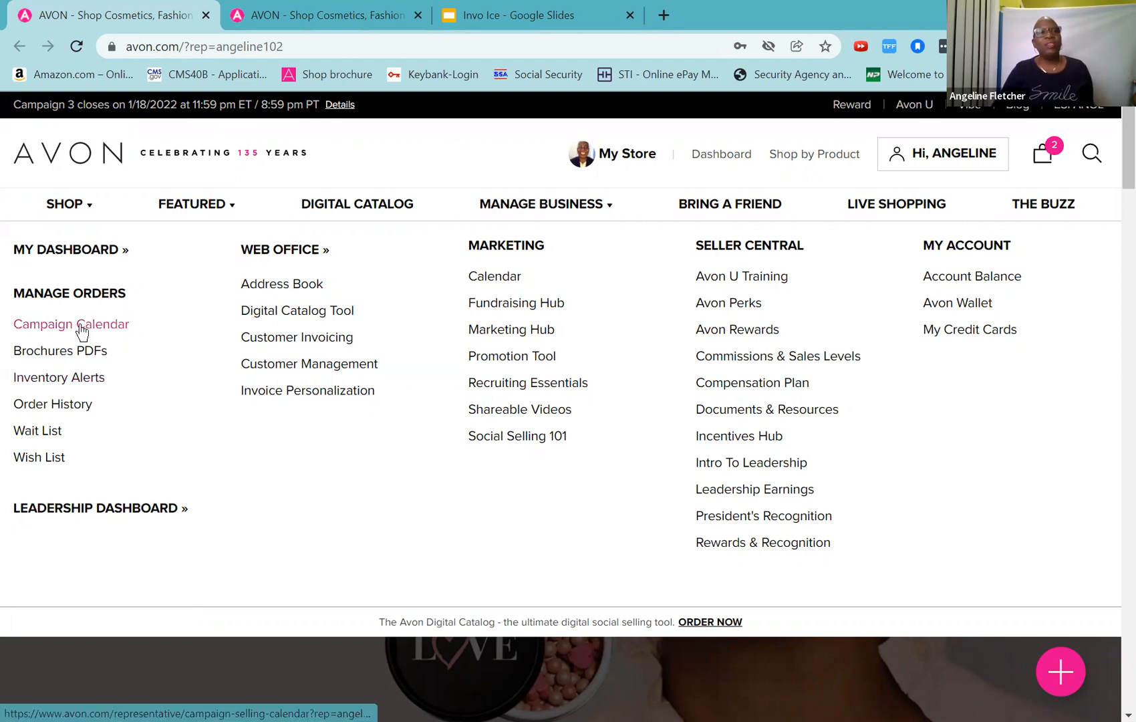
Step: Open the Order History page and scroll through its 131 order entries
{"action": "left_click", "coordinate": [52, 405]}
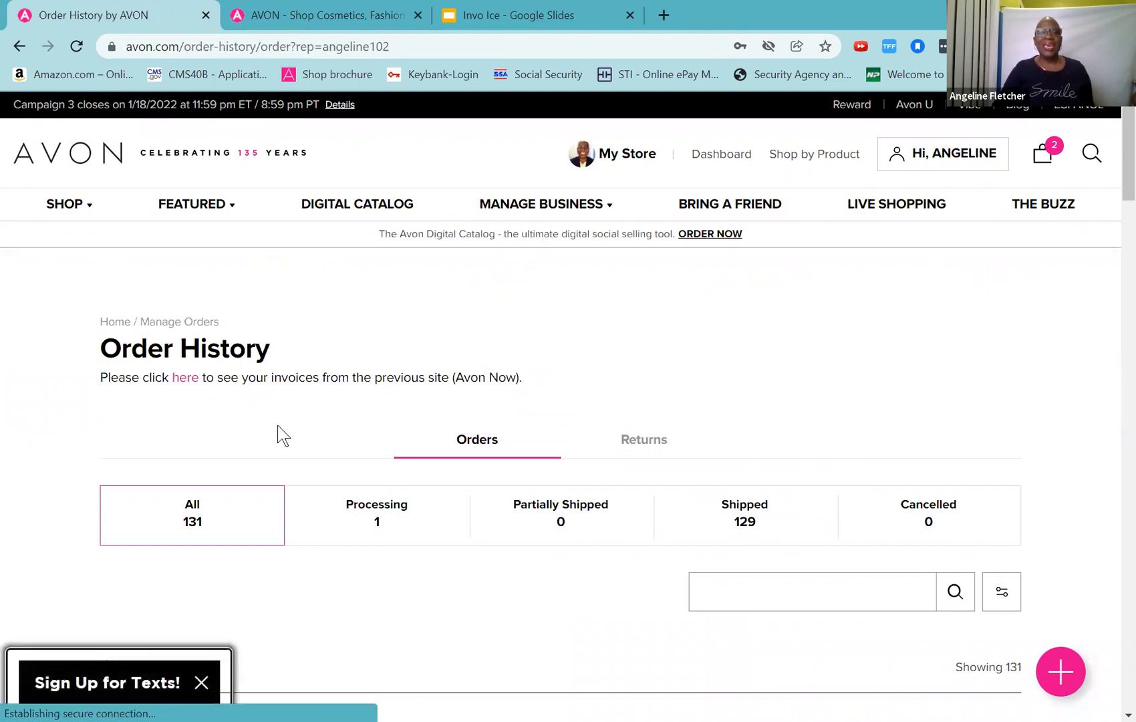
{"action": "scroll", "coordinate": [278, 431], "scroll_direction": "down", "scroll_amount": 3}
{"action": "scroll", "coordinate": [277, 431], "scroll_direction": "up", "scroll_amount": 3}
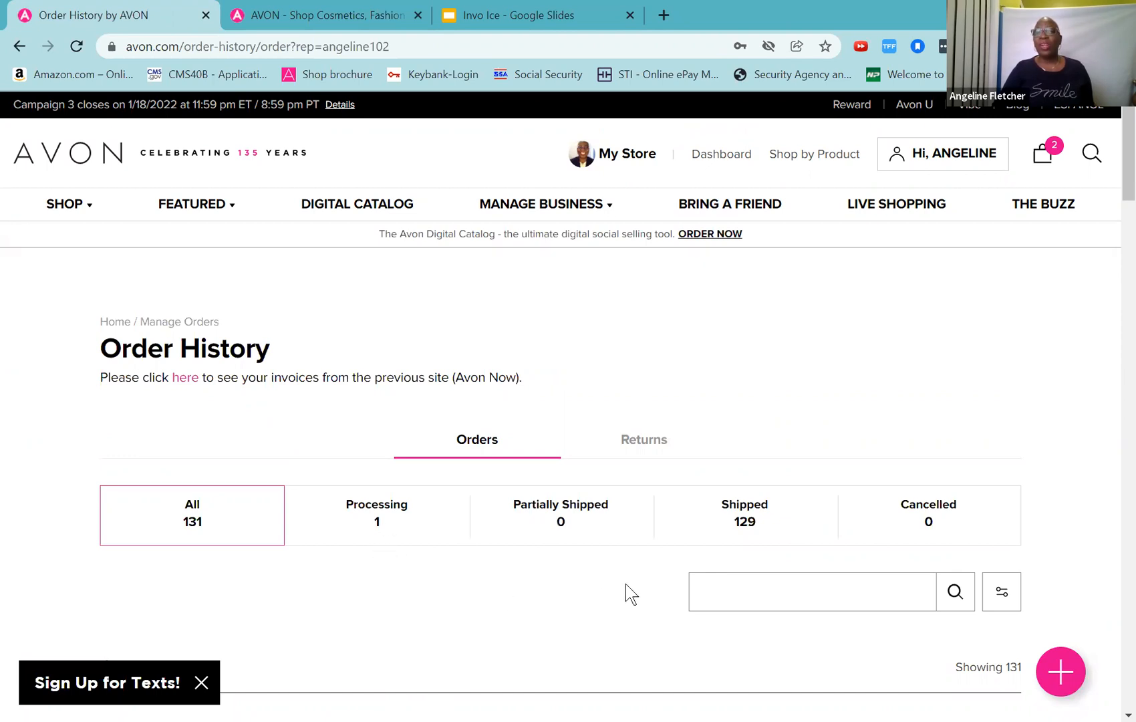
{"action": "scroll", "coordinate": [626, 584], "scroll_direction": "down", "scroll_amount": 4}
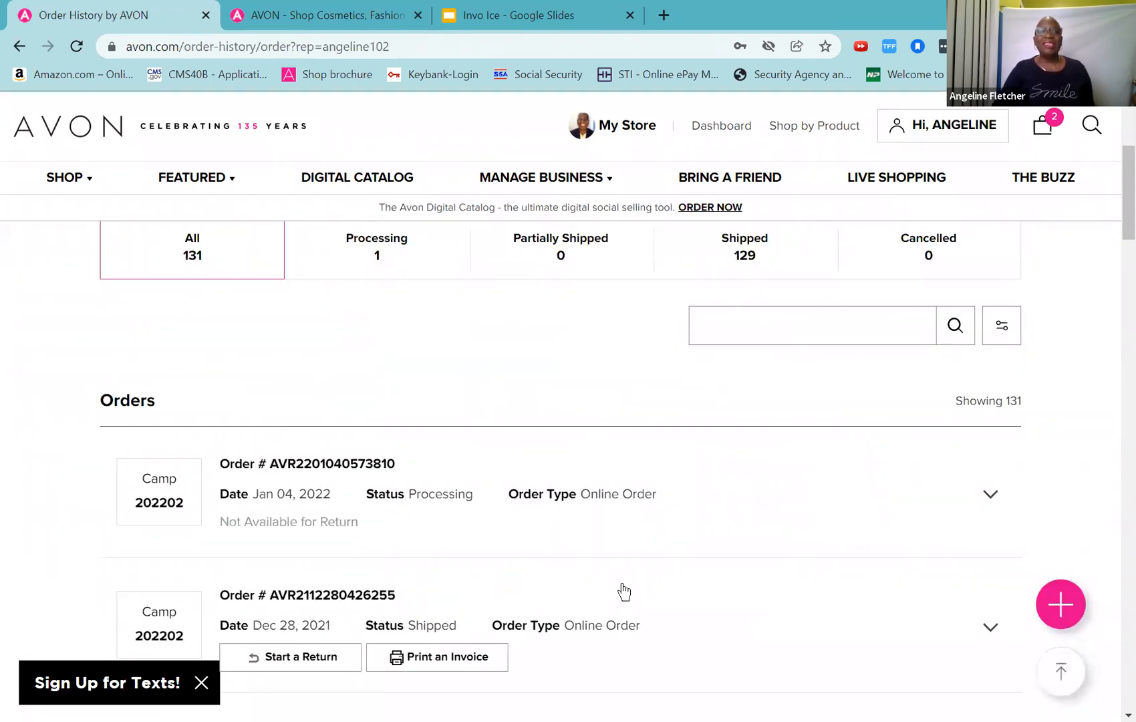
{"action": "scroll", "coordinate": [624, 591], "scroll_direction": "down", "scroll_amount": 12}
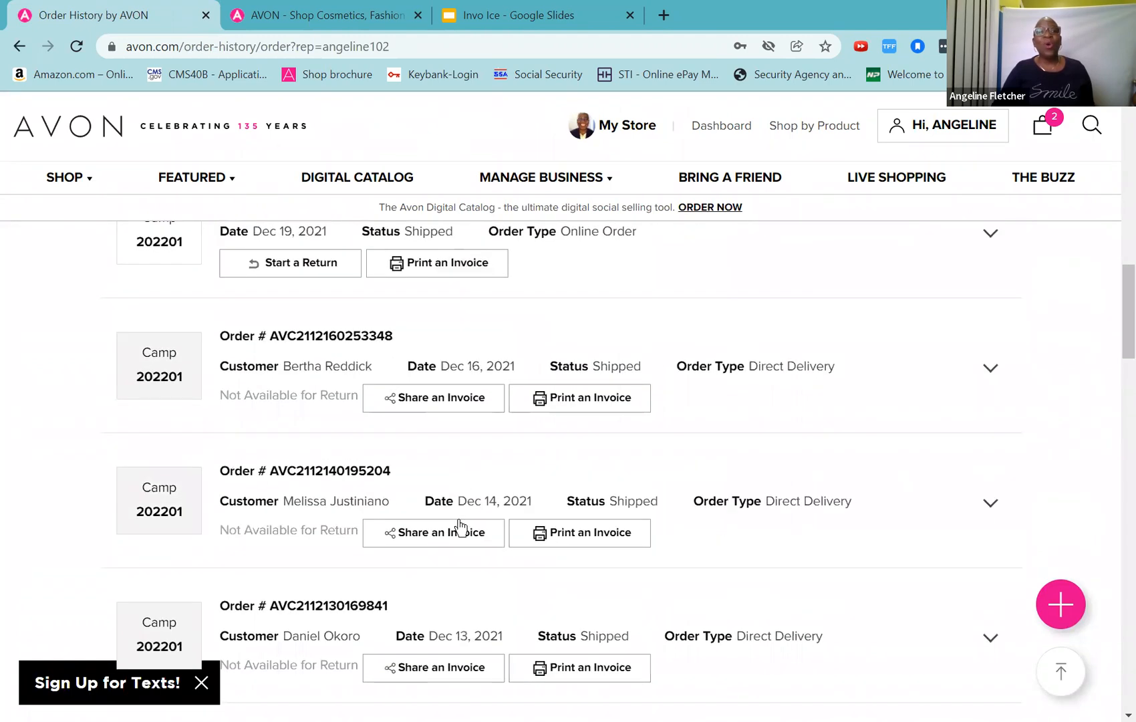
{"action": "scroll", "coordinate": [460, 528], "scroll_direction": "down", "scroll_amount": 16}
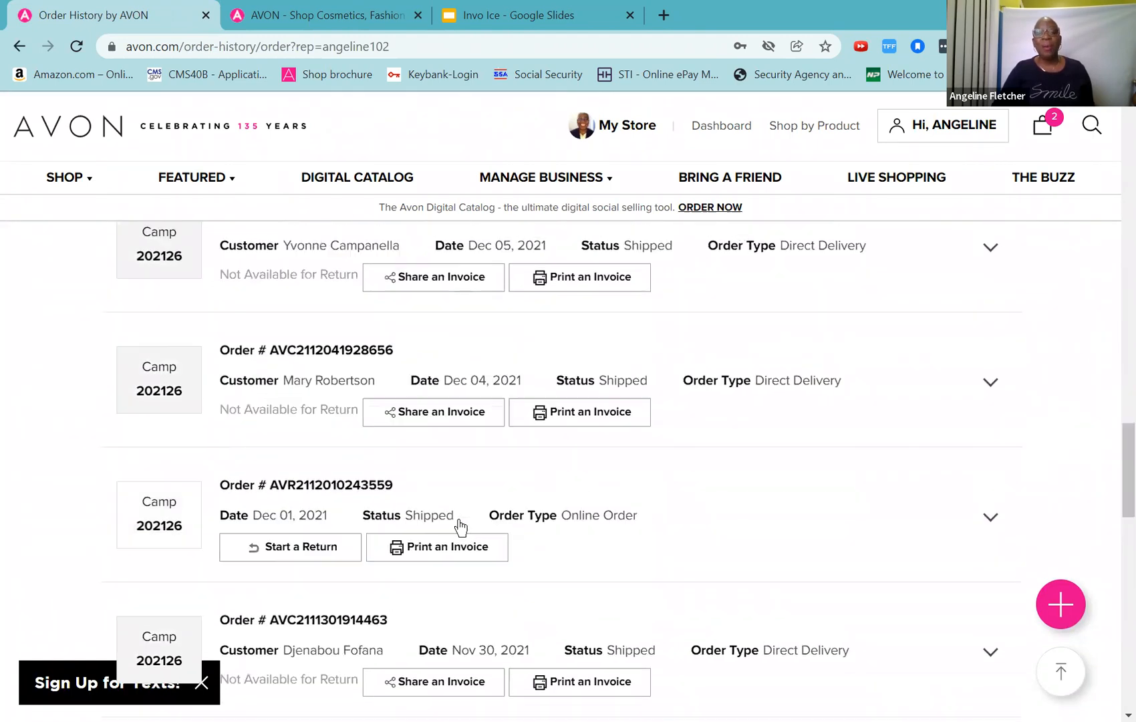
{"action": "scroll", "coordinate": [460, 528], "scroll_direction": "down", "scroll_amount": 4}
{"action": "scroll", "coordinate": [458, 528], "scroll_direction": "up", "scroll_amount": 20}
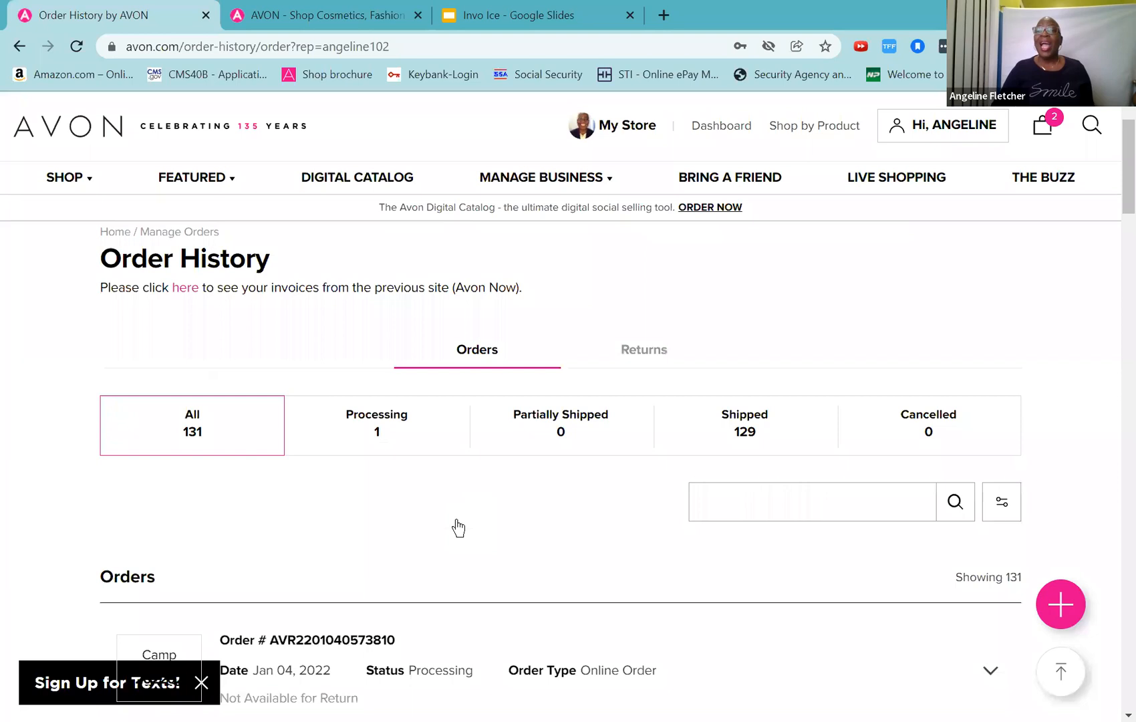
{"action": "scroll", "coordinate": [459, 528], "scroll_direction": "up", "scroll_amount": 2}
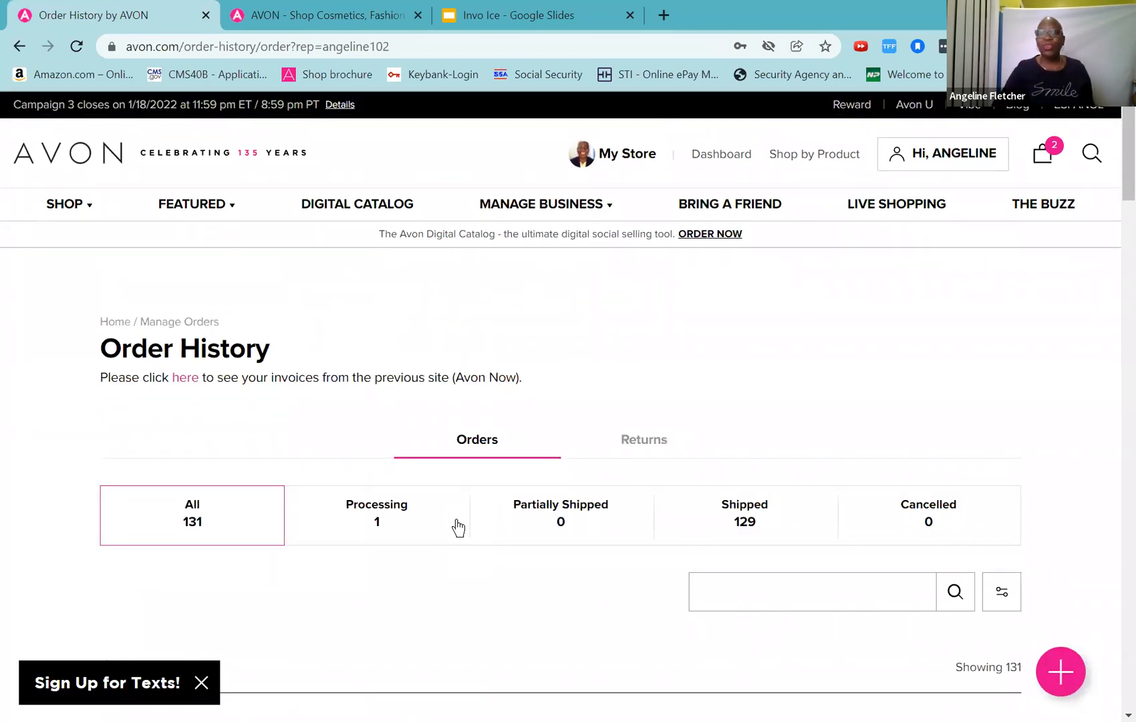
{"action": "scroll", "coordinate": [454, 528], "scroll_direction": "down", "scroll_amount": 6}
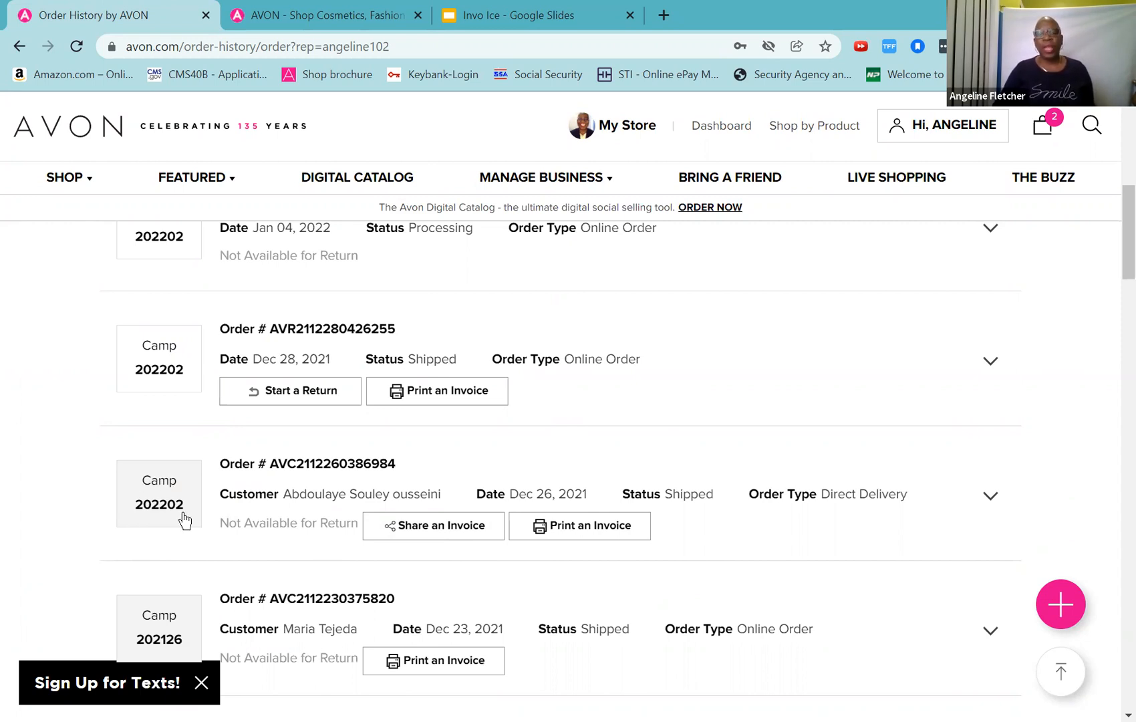
Step: Expand the Dec 26, 2021 order to see ship date and UPS tracking, then return to top
{"action": "left_click", "coordinate": [145, 511]}
{"action": "scroll", "coordinate": [200, 522], "scroll_direction": "down", "scroll_amount": 4}
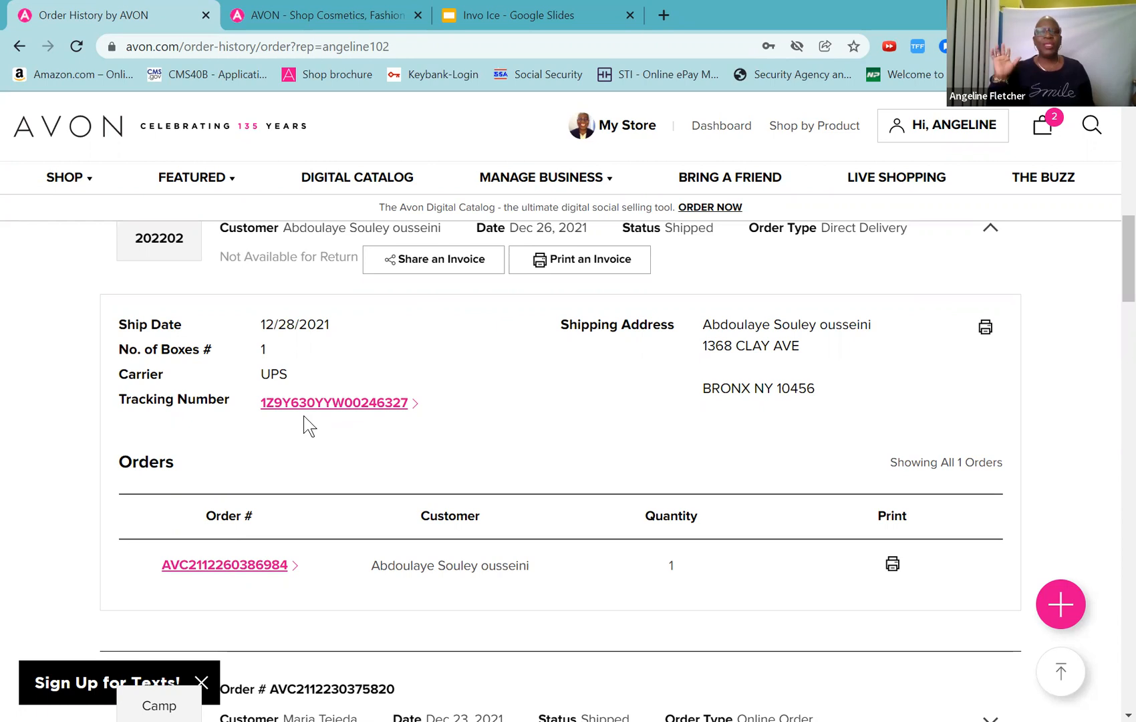
{"action": "scroll", "coordinate": [308, 428], "scroll_direction": "up", "scroll_amount": 4}
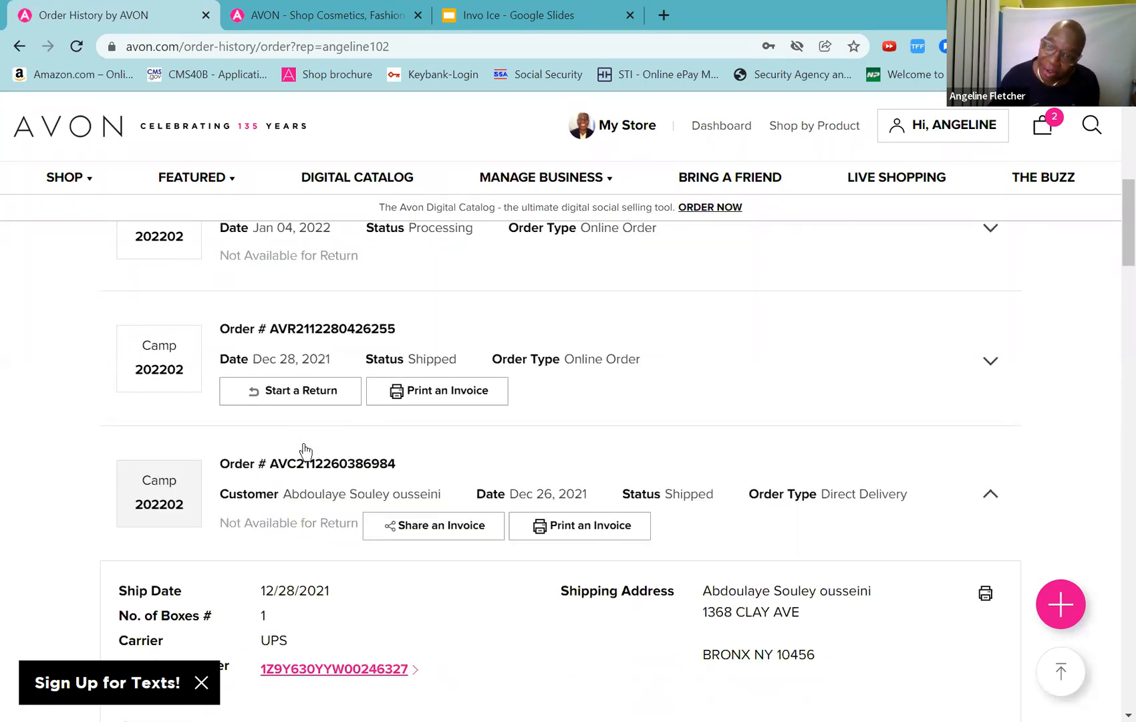
{"action": "scroll", "coordinate": [311, 455], "scroll_direction": "up", "scroll_amount": 8}
{"action": "scroll", "coordinate": [317, 461], "scroll_direction": "down", "scroll_amount": 4}
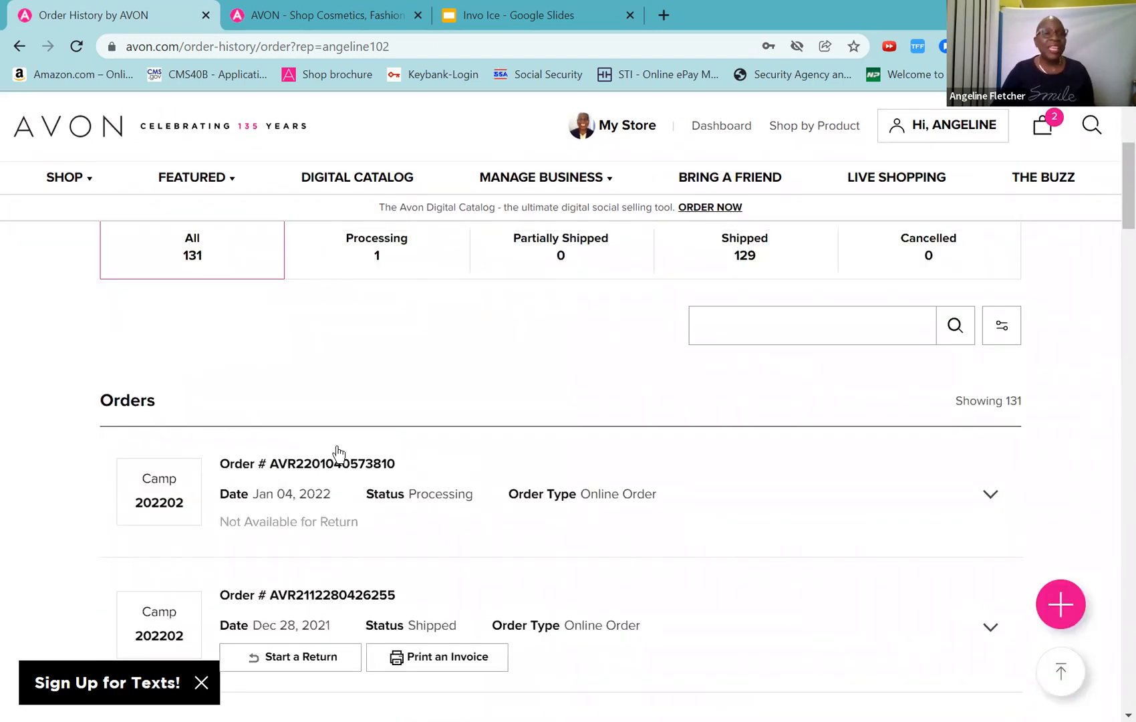
{"action": "scroll", "coordinate": [403, 428], "scroll_direction": "up", "scroll_amount": 4}
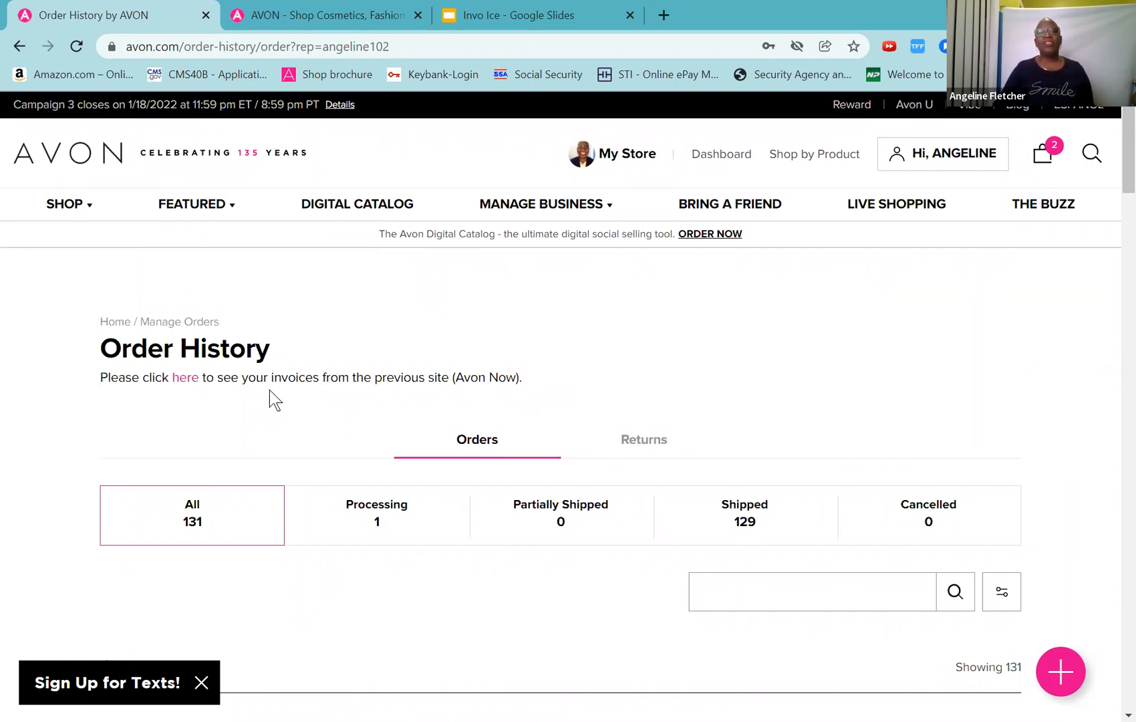
{"action": "mouse_move", "coordinate": [497, 206]}
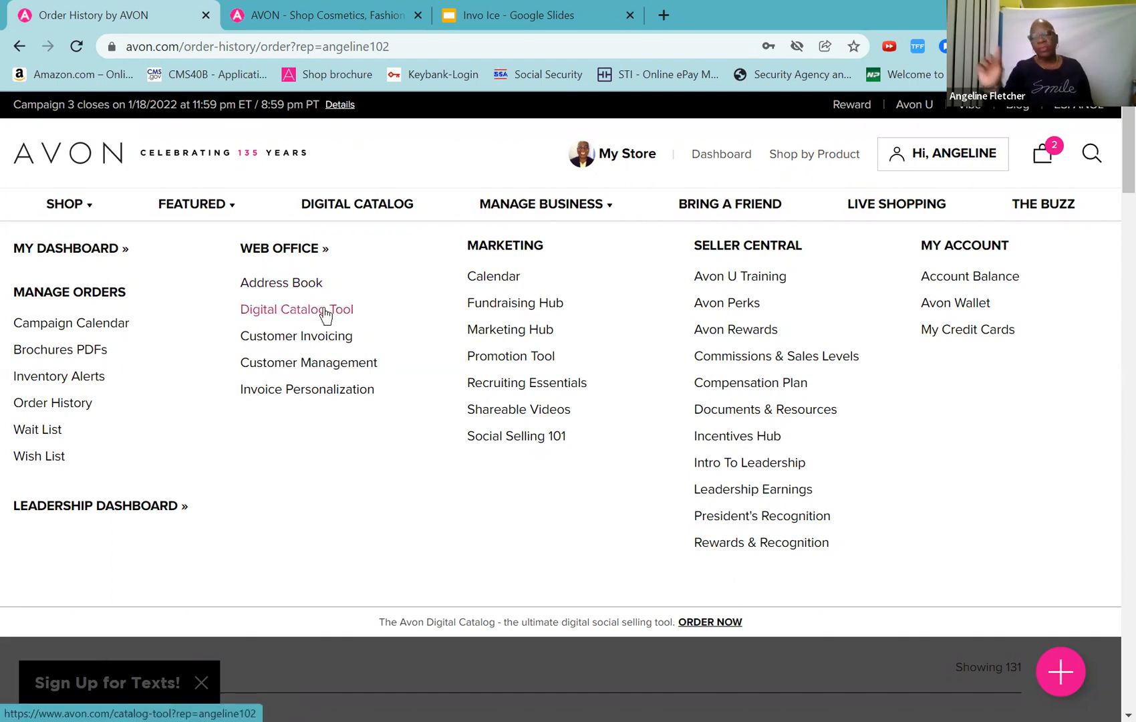
Step: Open Invoice Personalization under Web Office to reach the Customer Invoicing Settings page
{"action": "left_click", "coordinate": [300, 394]}
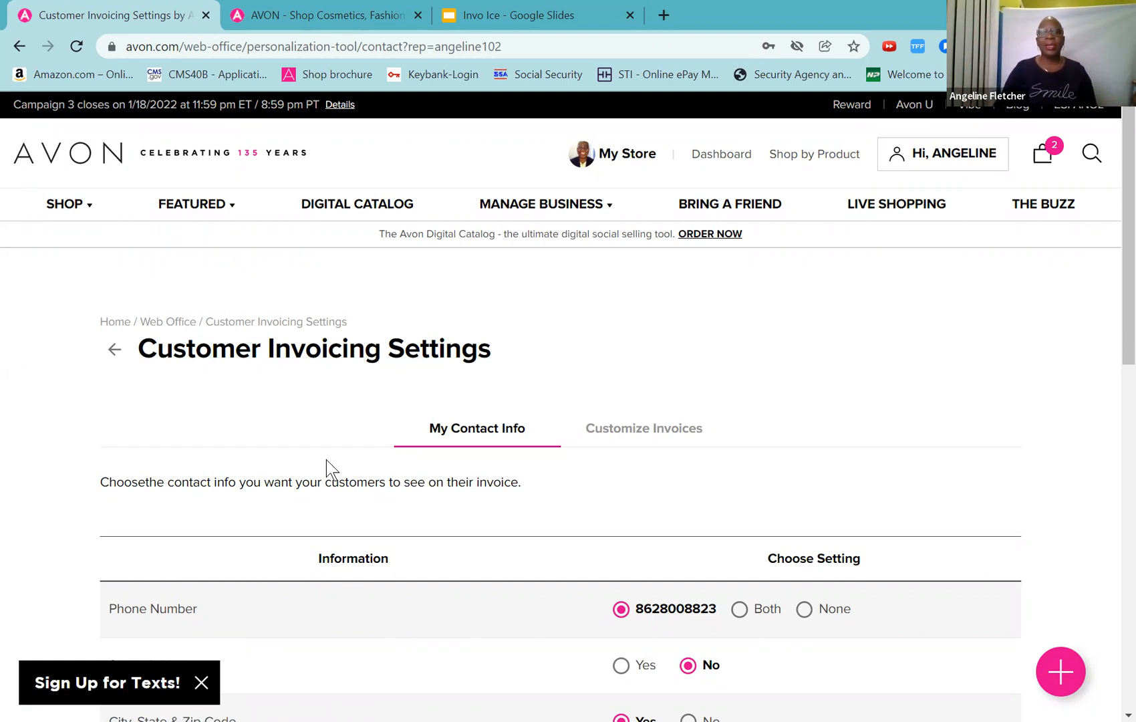
Step: Scroll through the My Contact Info options, where only the rep's phone number appears on invoices
{"action": "scroll", "coordinate": [326, 461], "scroll_direction": "down", "scroll_amount": 4}
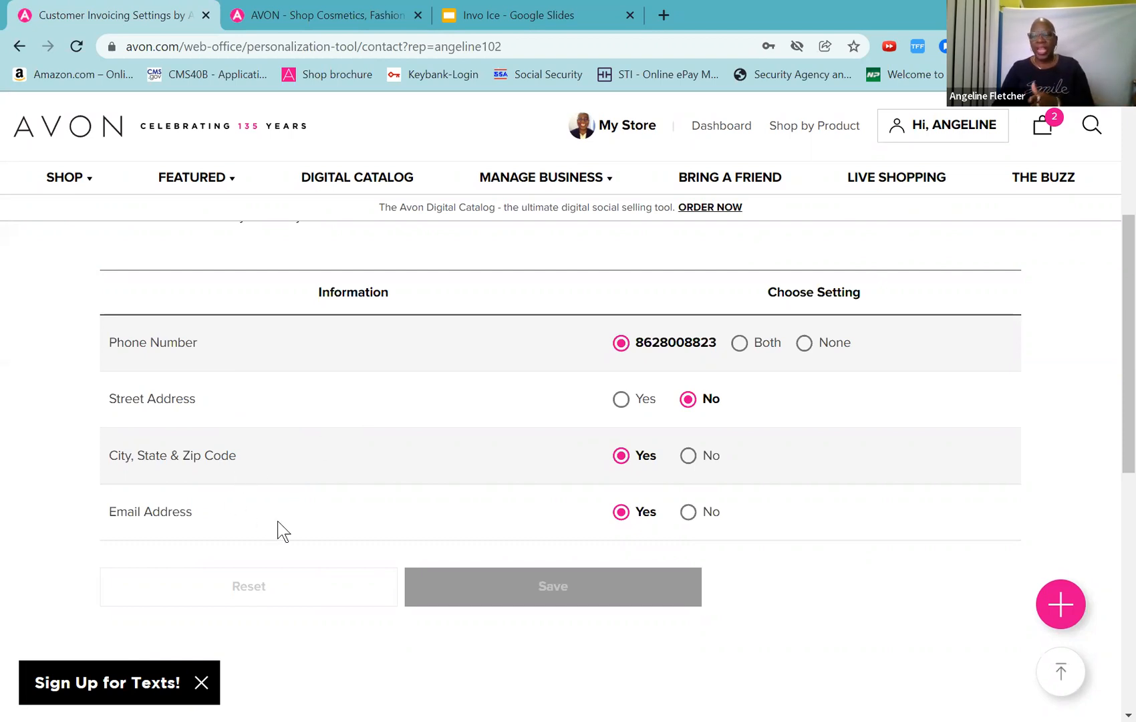
{"action": "scroll", "coordinate": [278, 522], "scroll_direction": "down", "scroll_amount": 4}
{"action": "scroll", "coordinate": [278, 522], "scroll_direction": "down", "scroll_amount": 4}
{"action": "scroll", "coordinate": [278, 522], "scroll_direction": "up", "scroll_amount": 4}
{"action": "scroll", "coordinate": [405, 475], "scroll_direction": "up", "scroll_amount": 8}
{"action": "scroll", "coordinate": [406, 476], "scroll_direction": "down", "scroll_amount": 4}
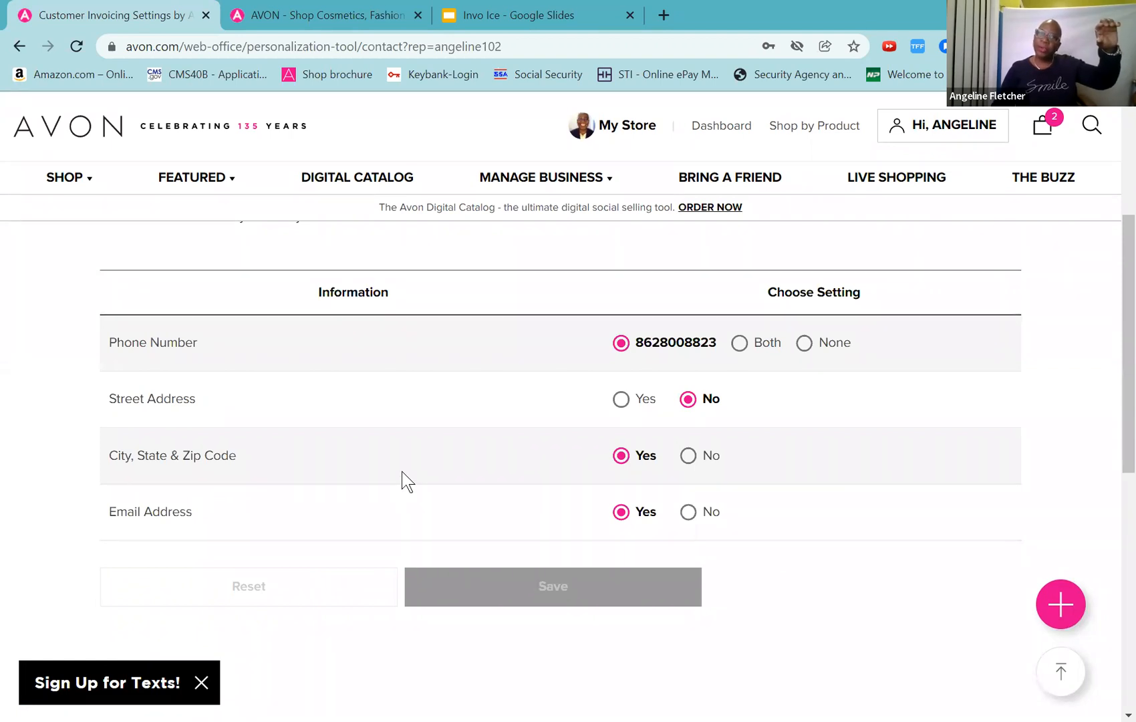
{"action": "scroll", "coordinate": [405, 475], "scroll_direction": "up", "scroll_amount": 4}
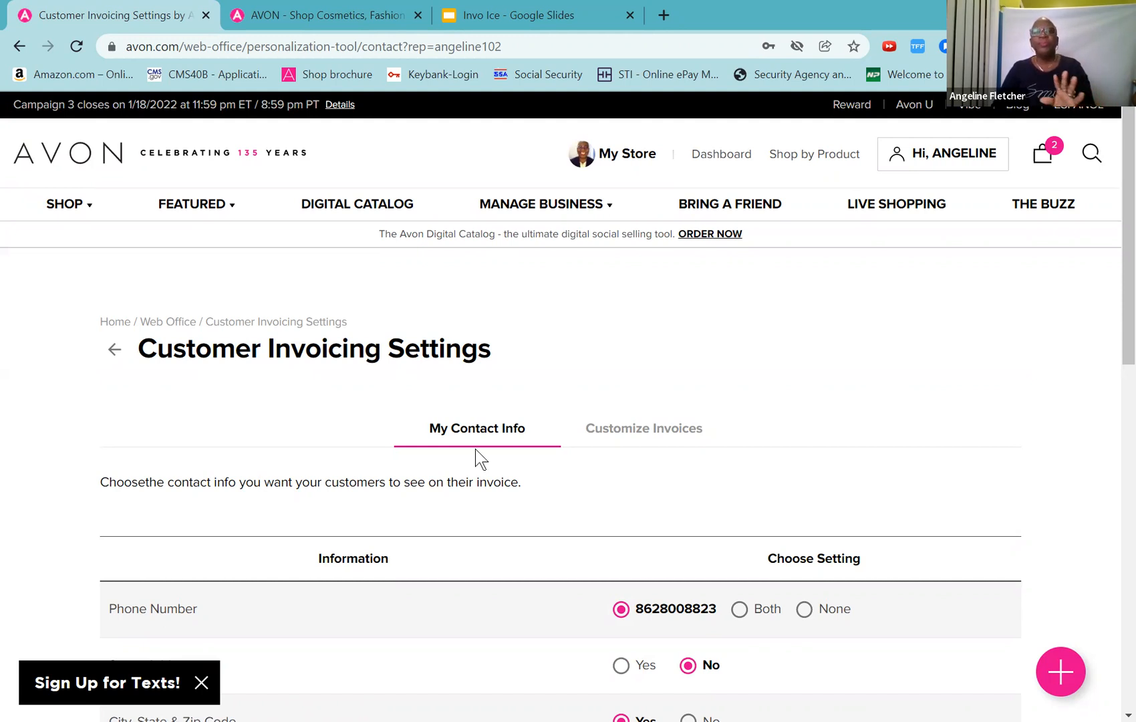
Step: Switch to Customize Invoices and review the $1.5 service charge and 7% sales tax settings
{"action": "left_click", "coordinate": [620, 434]}
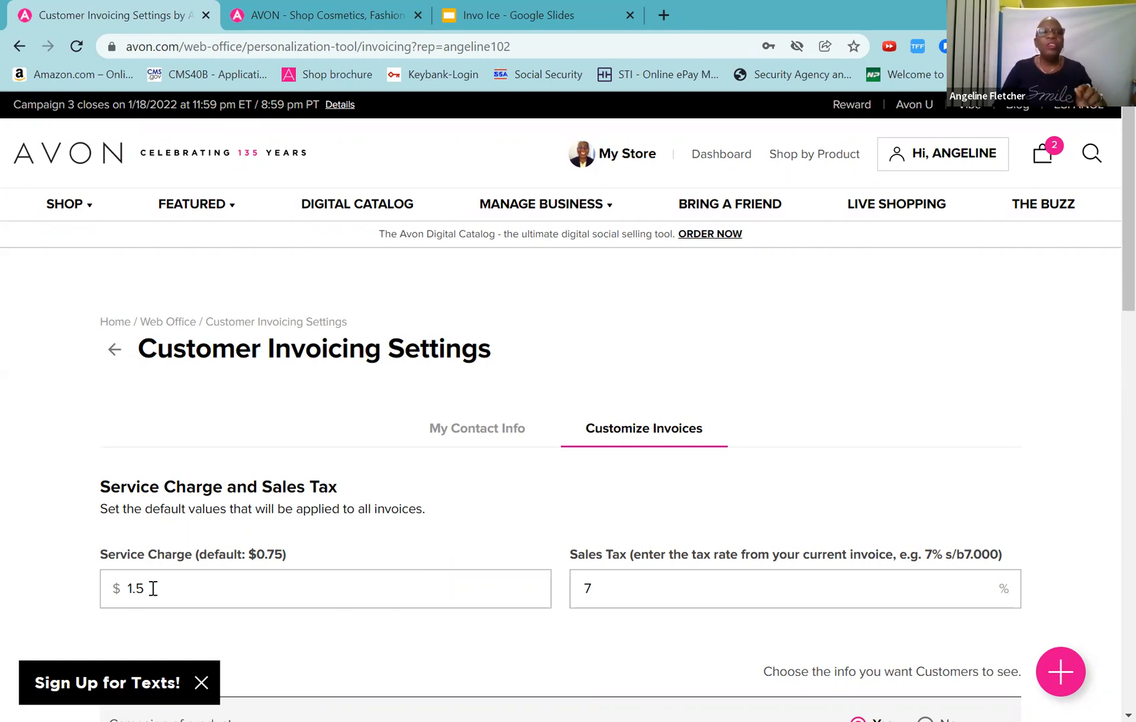
{"action": "left_click", "coordinate": [175, 593]}
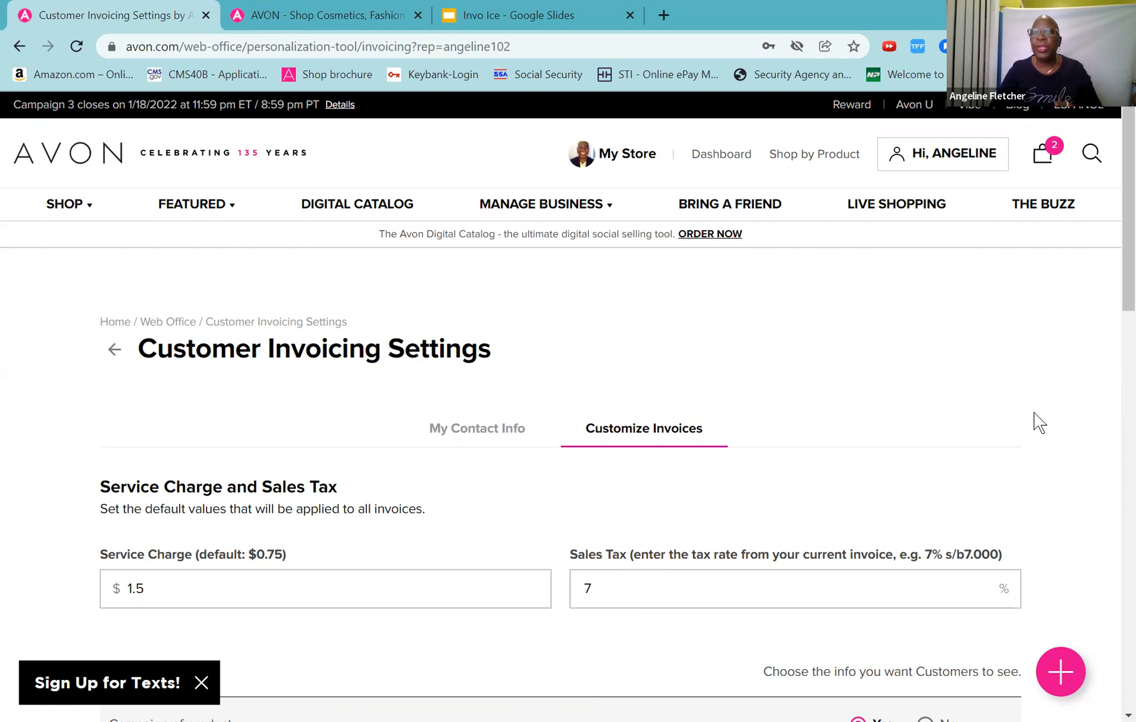
{"action": "scroll", "coordinate": [1117, 274], "scroll_direction": "down", "scroll_amount": 3}
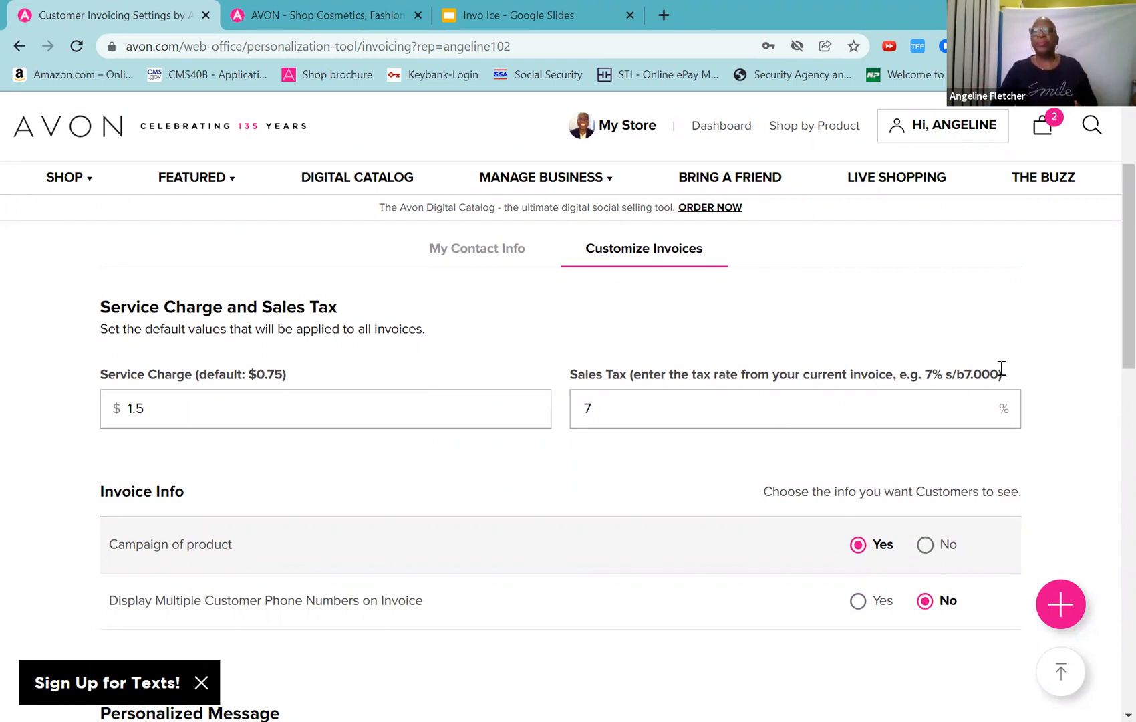
{"action": "left_click_drag", "start_coordinate": [1117, 315], "coordinate": [1117, 335]}
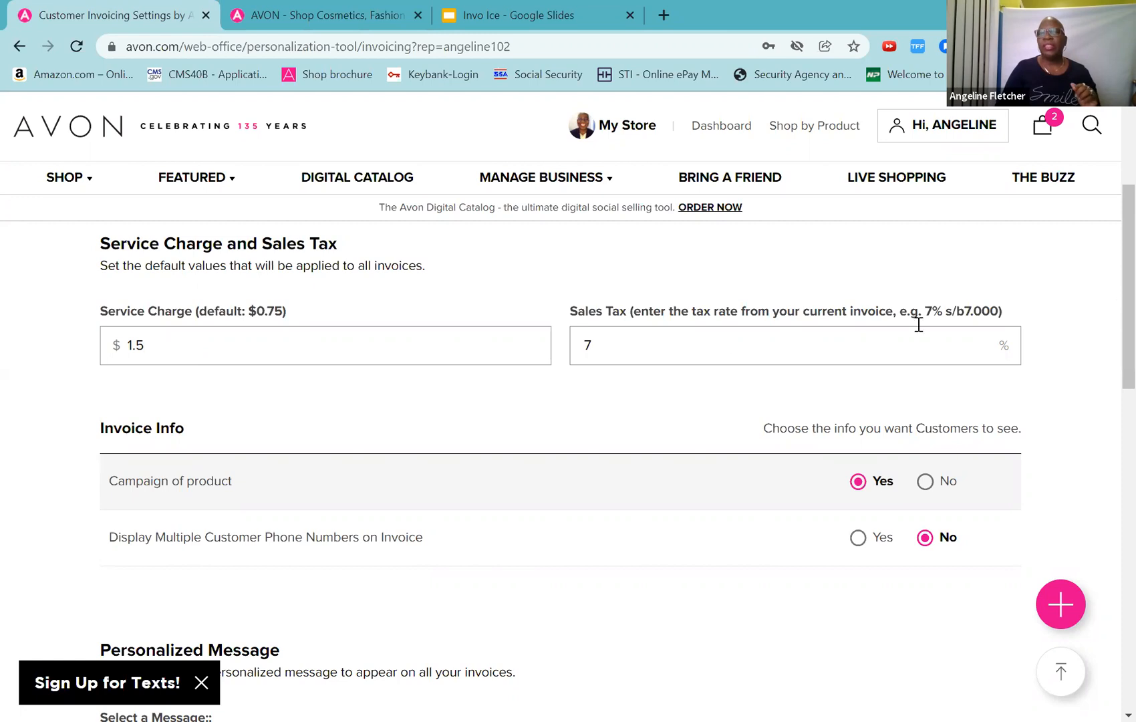
{"action": "left_click_drag", "start_coordinate": [1117, 306], "coordinate": [1117, 338]}
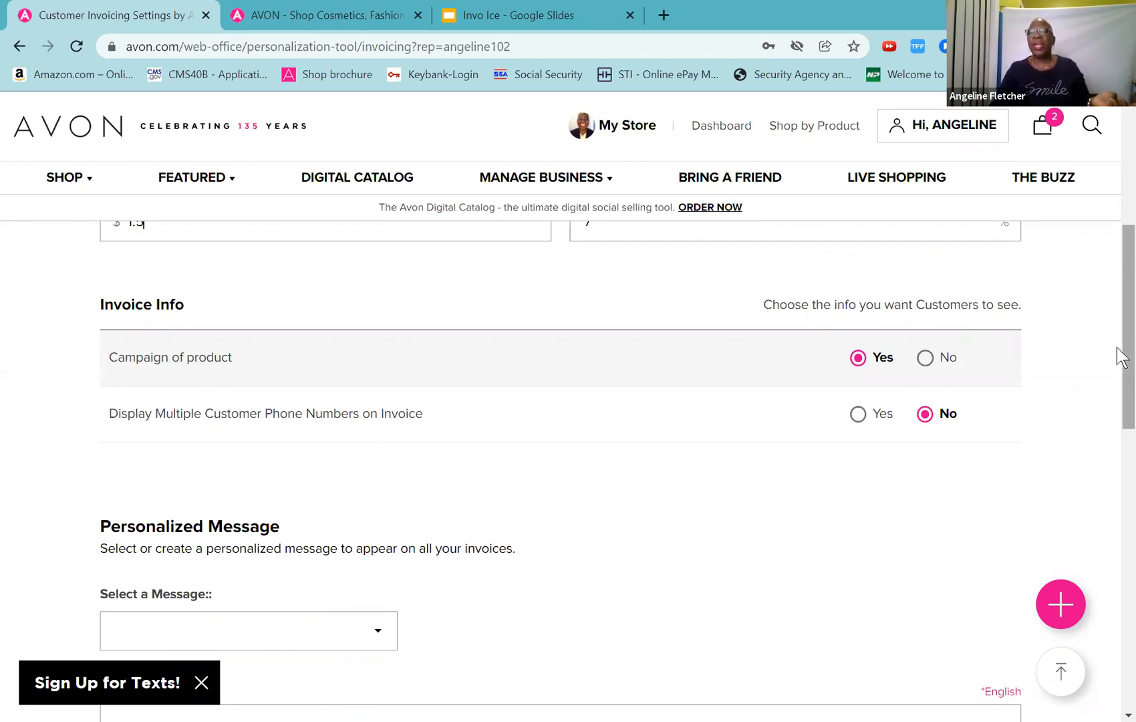
Step: Open the preset invoice messages list and close it without choosing a message
{"action": "scroll", "coordinate": [1117, 387], "scroll_direction": "down", "scroll_amount": 2}
{"action": "scroll", "coordinate": [1117, 431], "scroll_direction": "down", "scroll_amount": 2}
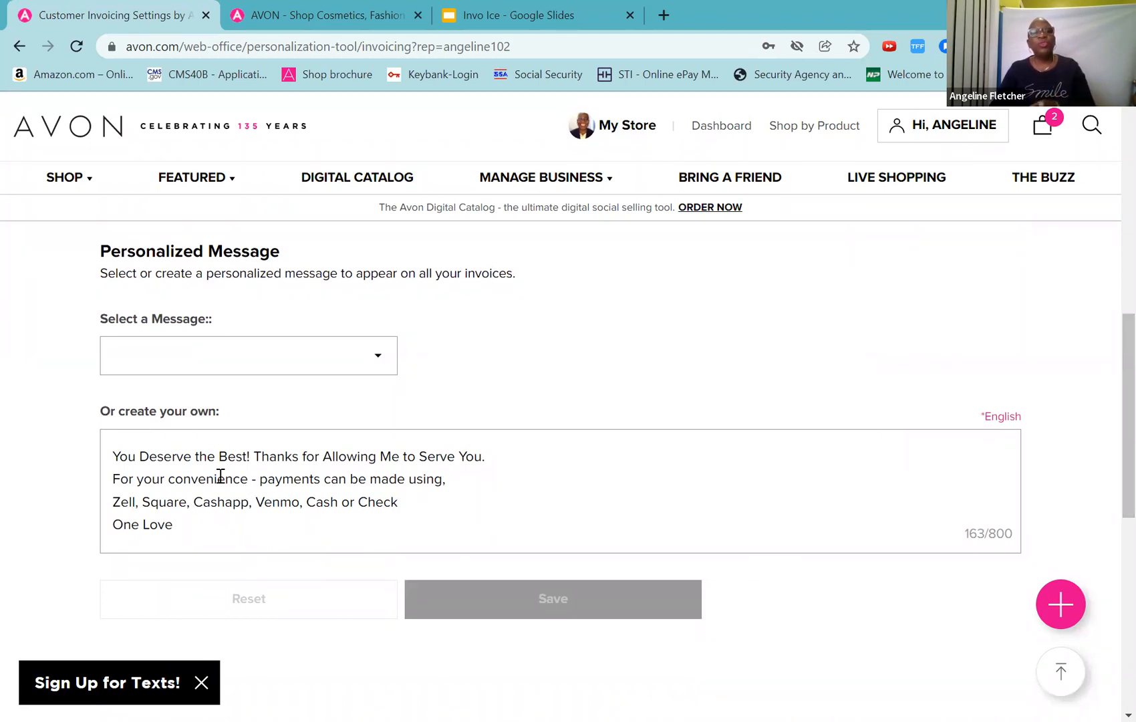
{"action": "left_click", "coordinate": [382, 363]}
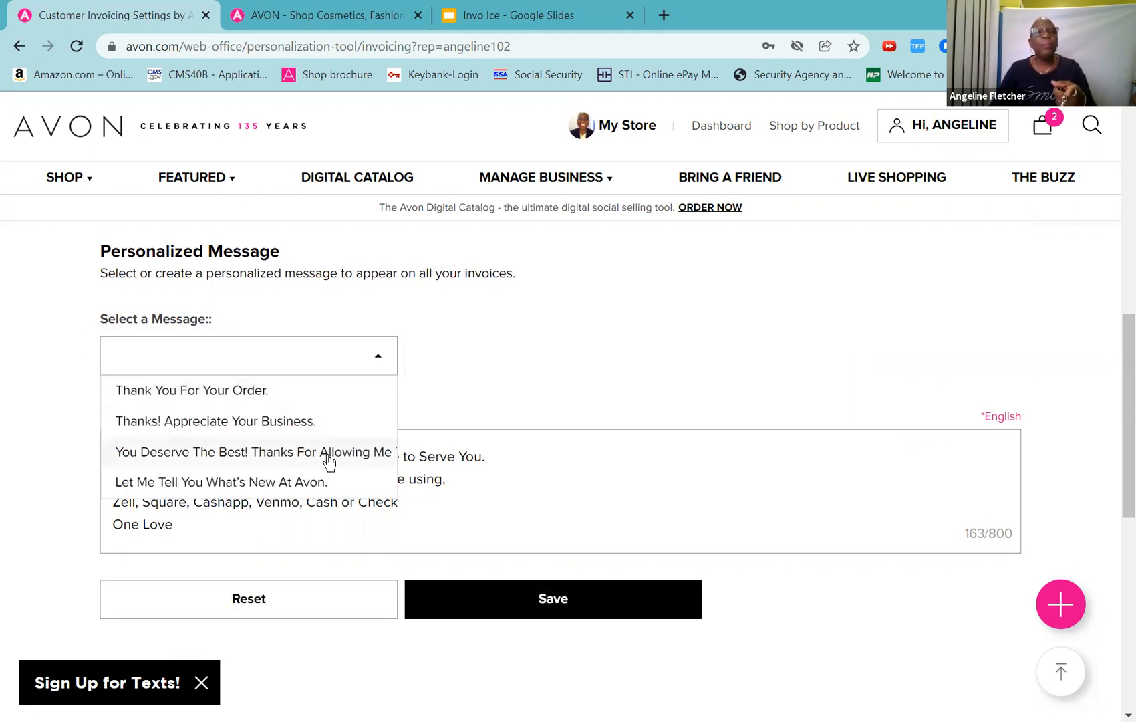
{"action": "left_click", "coordinate": [491, 340]}
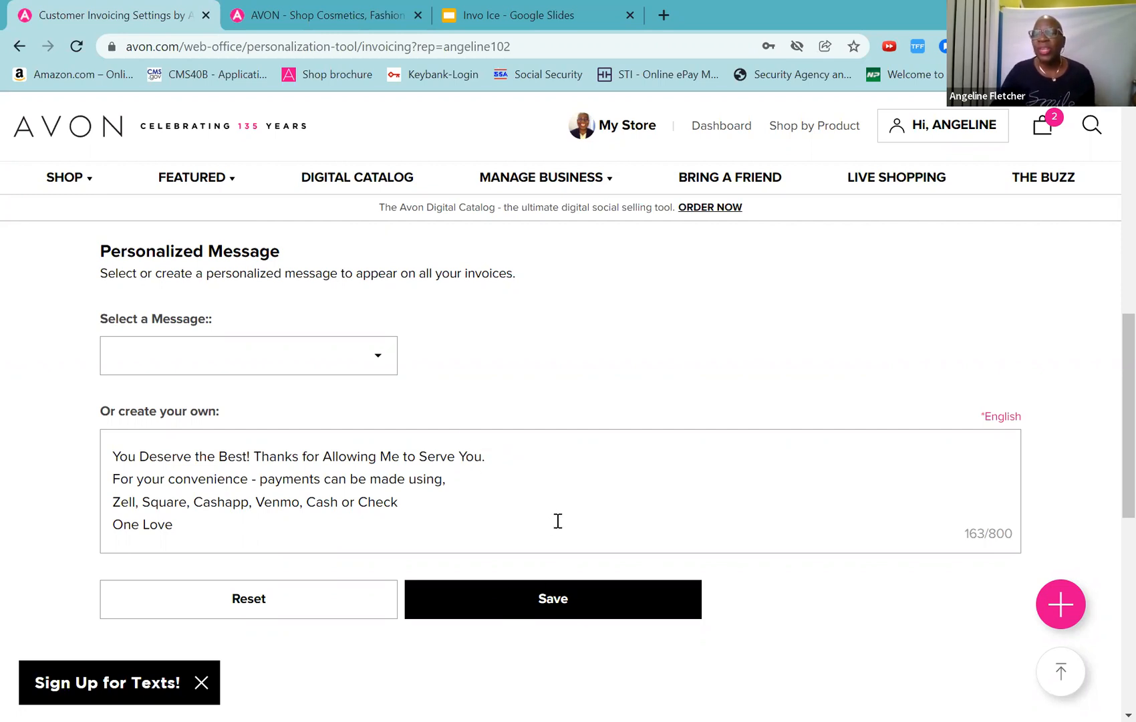
Step: Return to the Web Office page via its breadcrumb, discarding the unsaved invoice settings
{"action": "scroll", "coordinate": [563, 518], "scroll_direction": "down", "scroll_amount": 4}
{"action": "scroll", "coordinate": [567, 522], "scroll_direction": "up", "scroll_amount": 8}
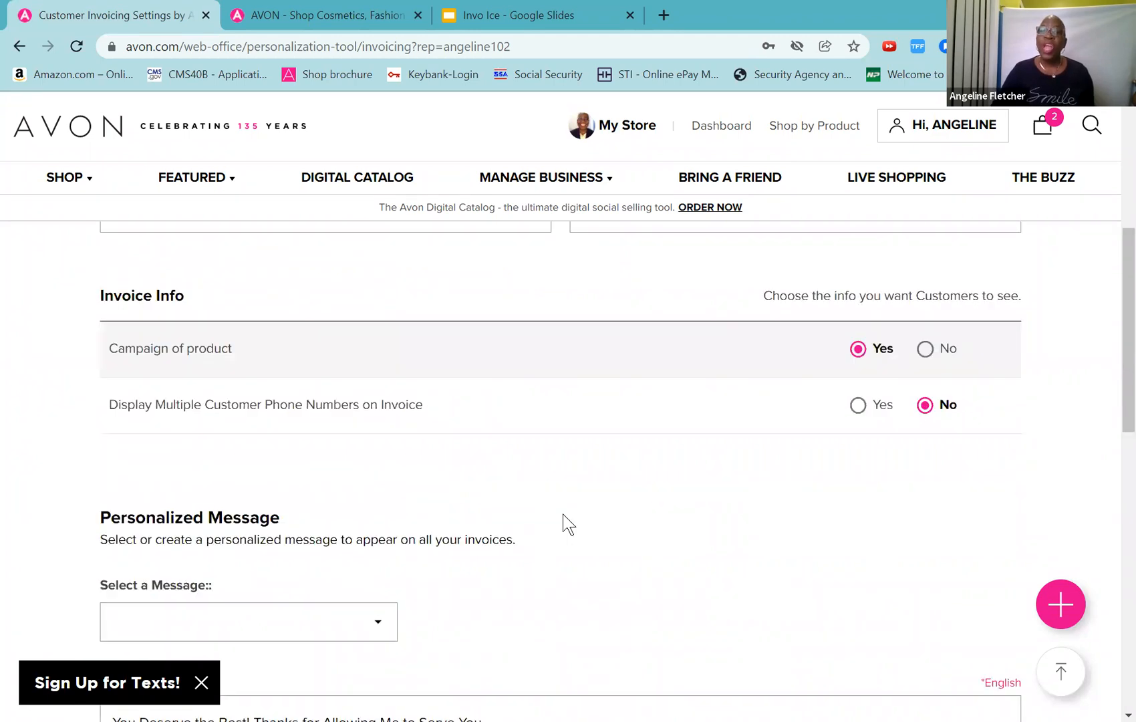
{"action": "scroll", "coordinate": [567, 522], "scroll_direction": "up", "scroll_amount": 6}
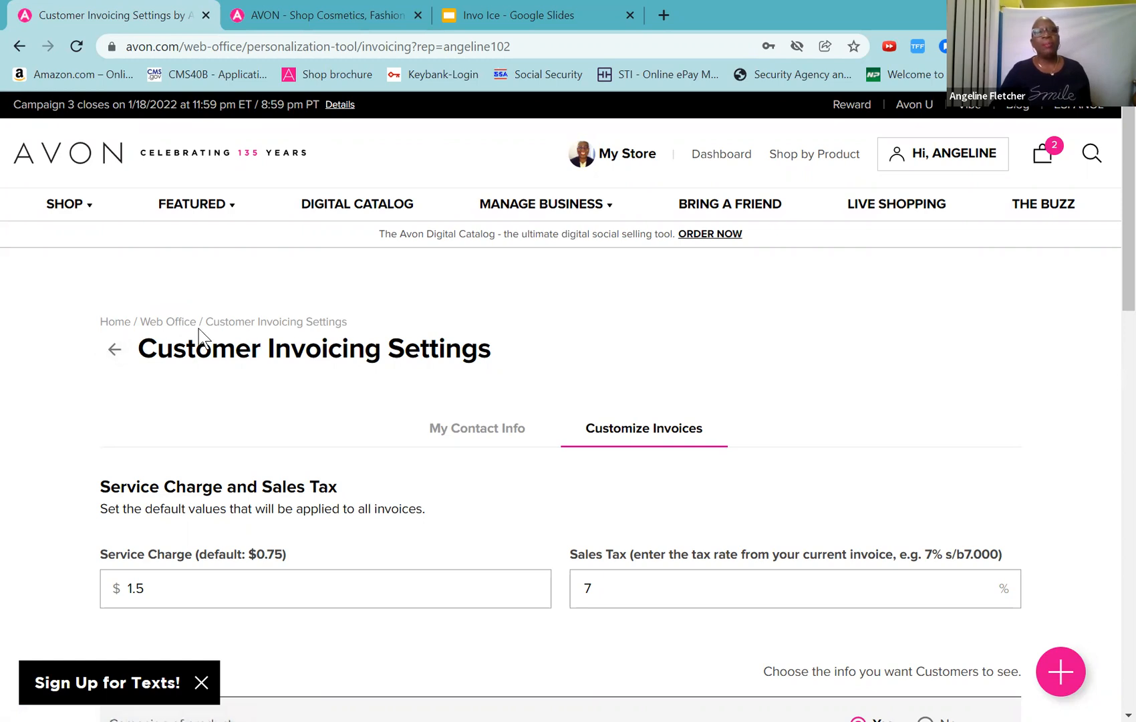
{"action": "left_click", "coordinate": [178, 327]}
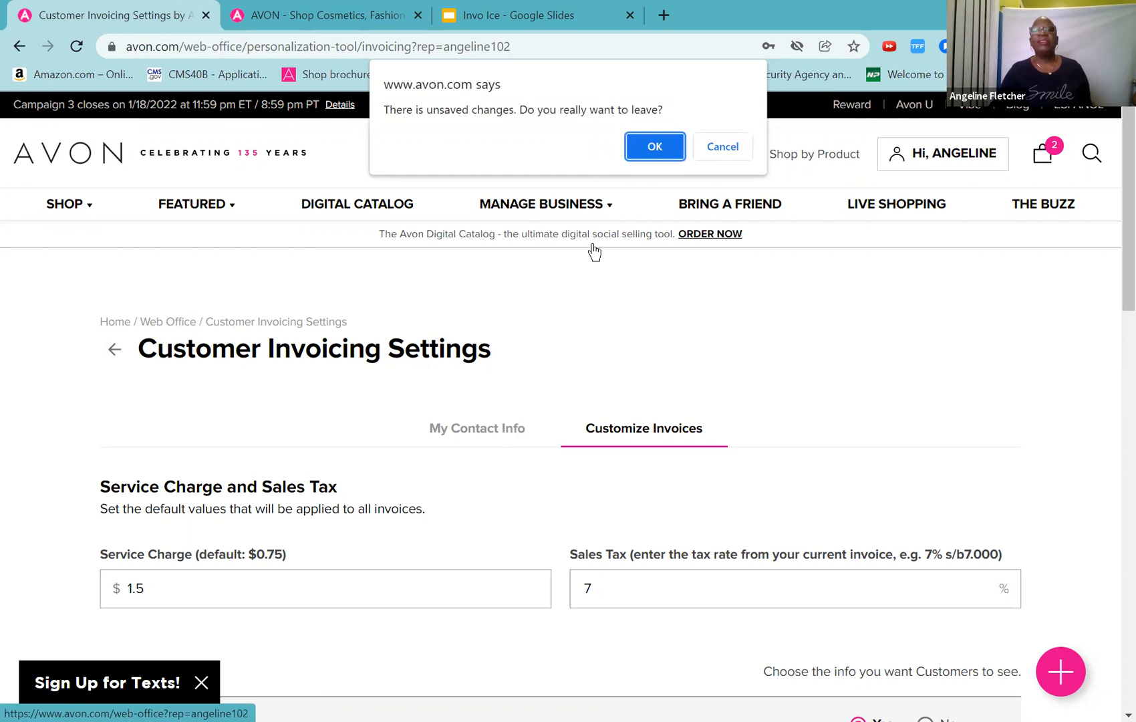
{"action": "left_click", "coordinate": [657, 149]}
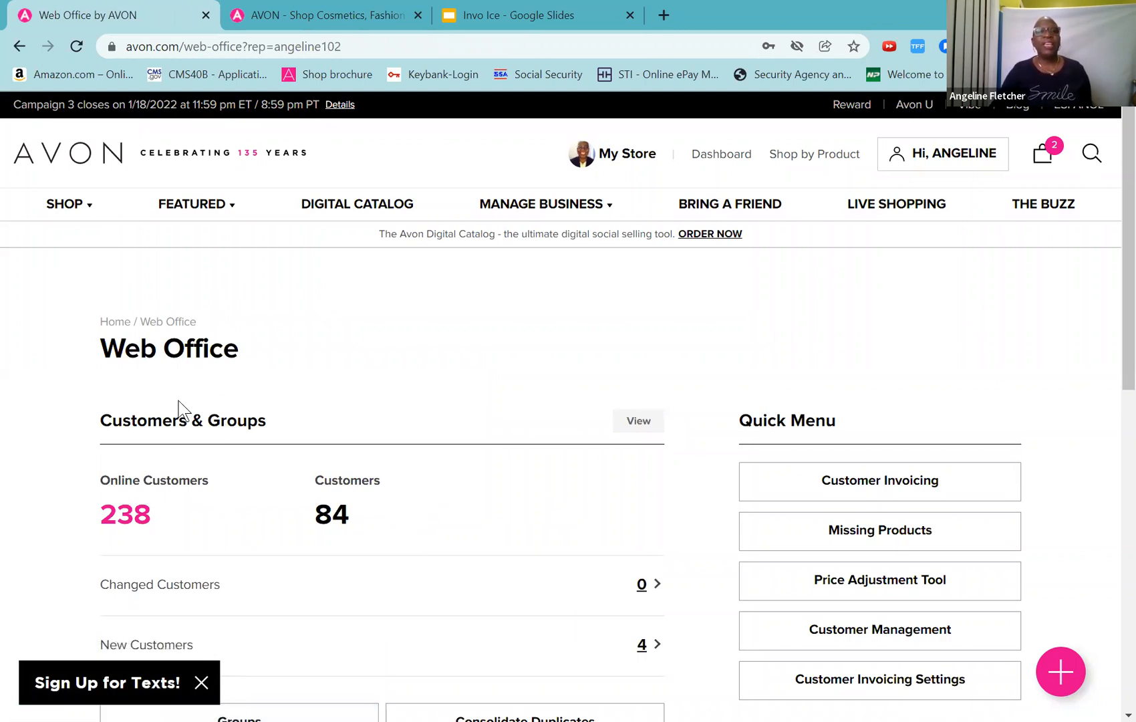
Step: Scroll the Web Office overview, then open Customer Invoicing from the Quick Menu to view saved invoices
{"action": "scroll", "coordinate": [209, 451], "scroll_direction": "down", "scroll_amount": 4}
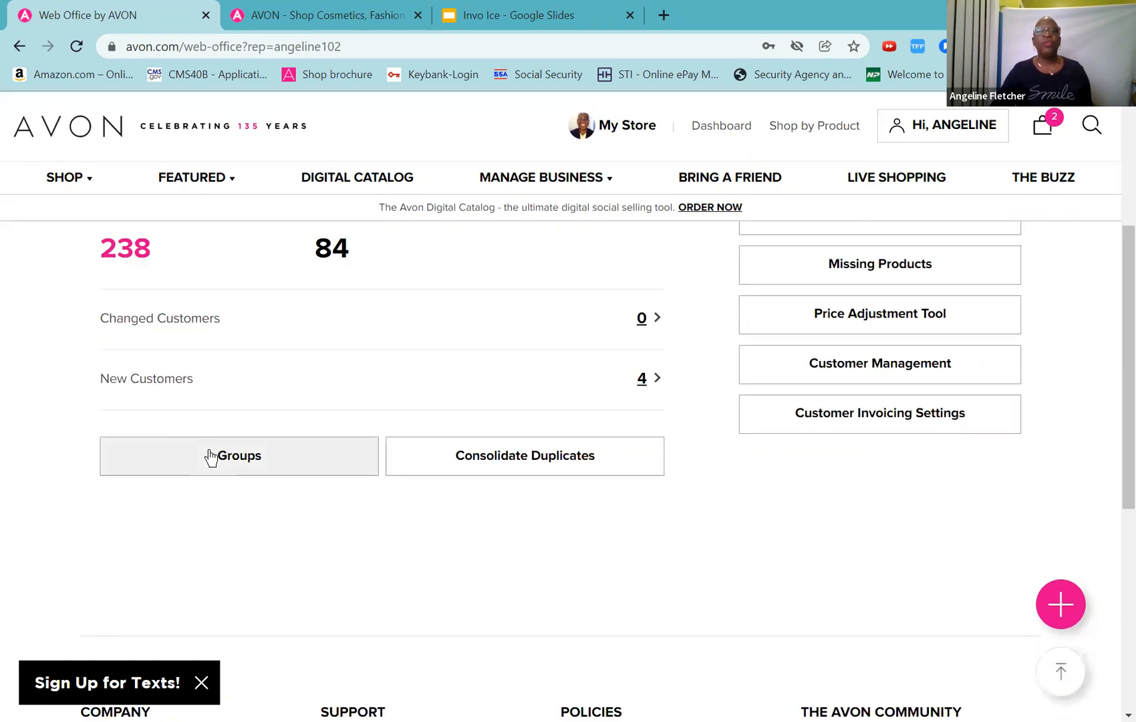
{"action": "scroll", "coordinate": [210, 455], "scroll_direction": "up", "scroll_amount": 4}
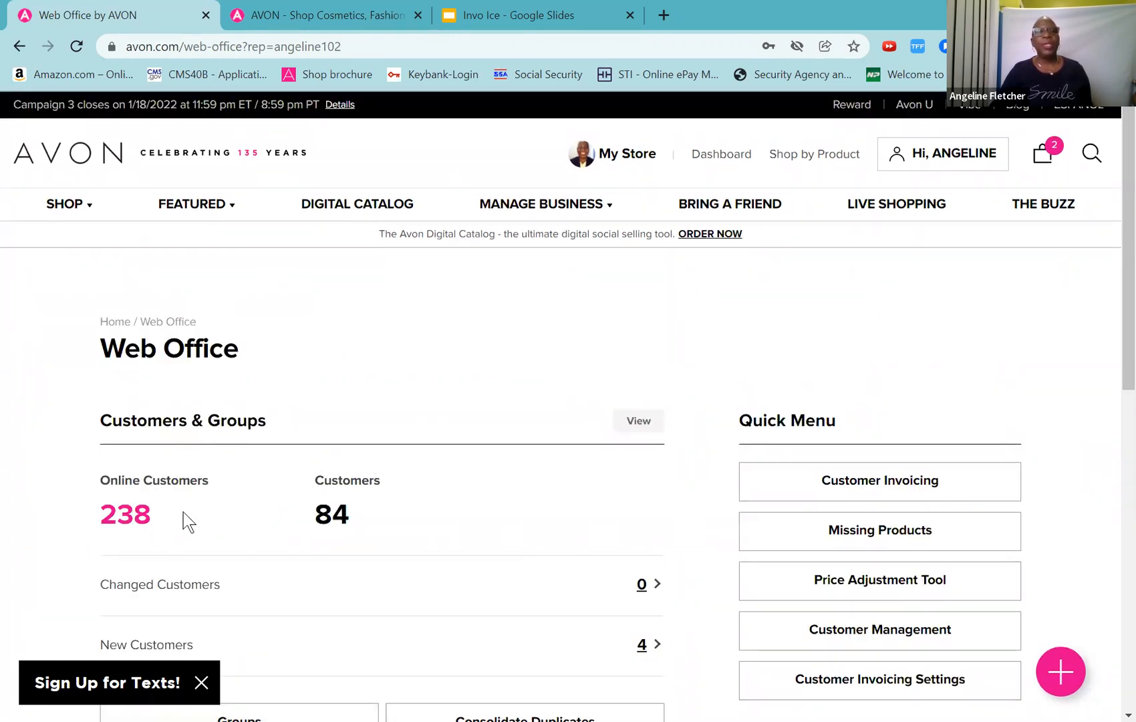
{"action": "scroll", "coordinate": [376, 487], "scroll_direction": "down", "scroll_amount": 1}
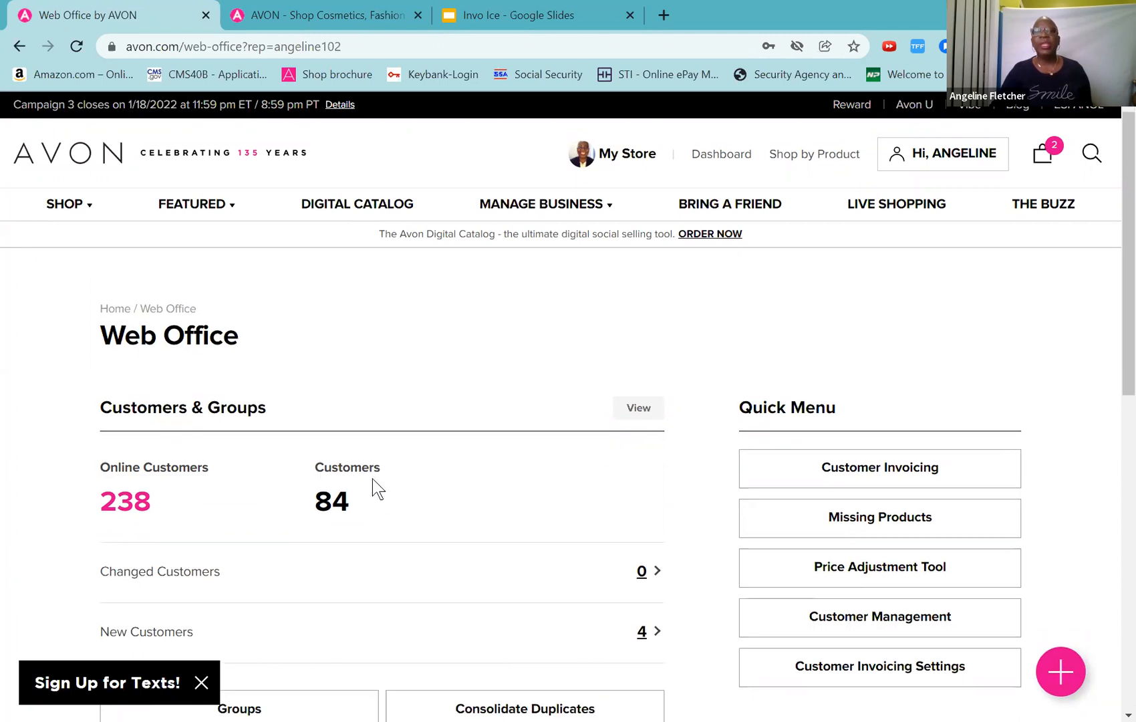
{"action": "scroll", "coordinate": [377, 489], "scroll_direction": "down", "scroll_amount": 4}
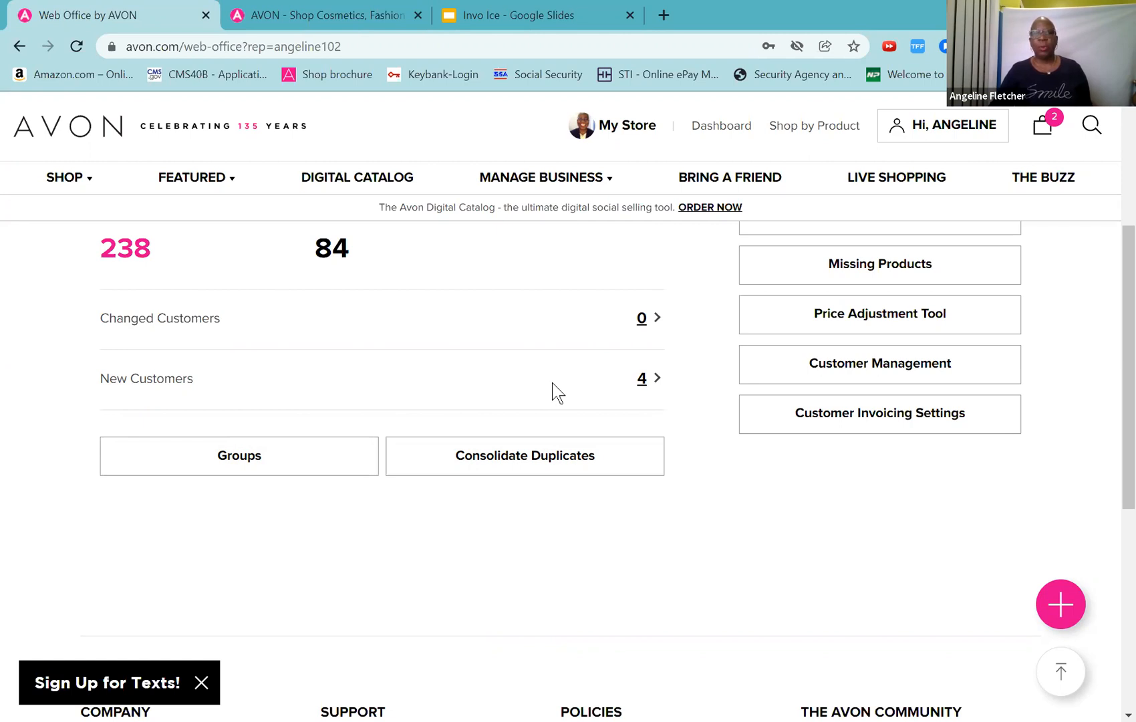
{"action": "scroll", "coordinate": [552, 383], "scroll_direction": "up", "scroll_amount": 4}
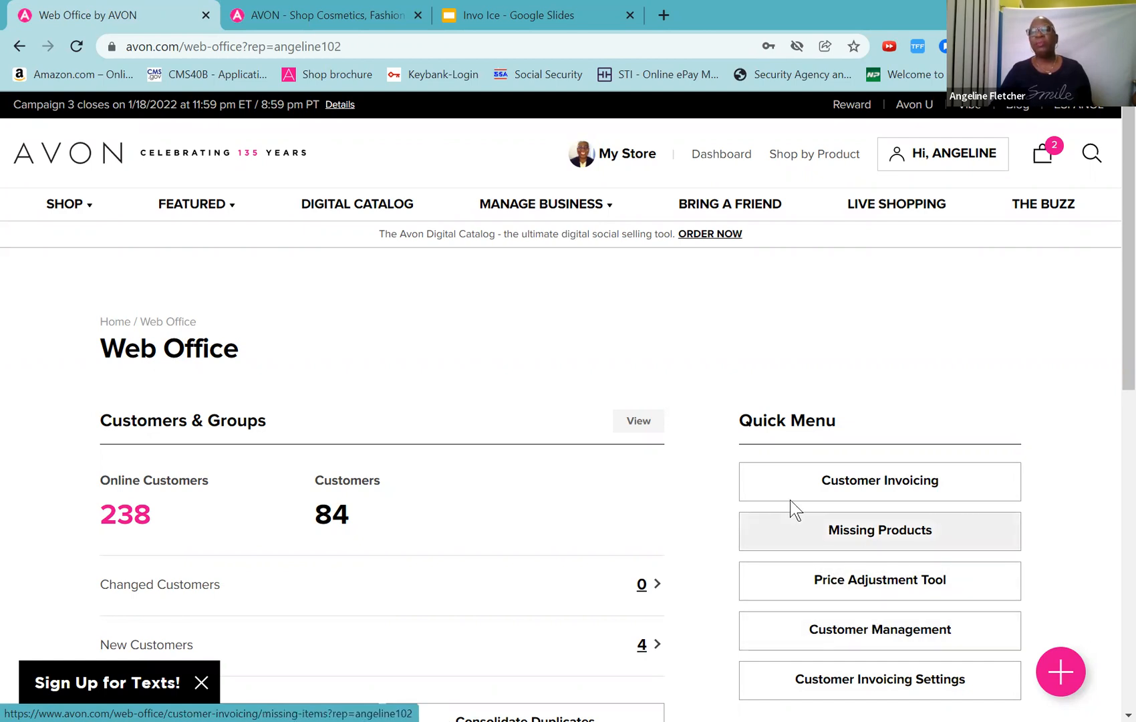
{"action": "left_click", "coordinate": [853, 486]}
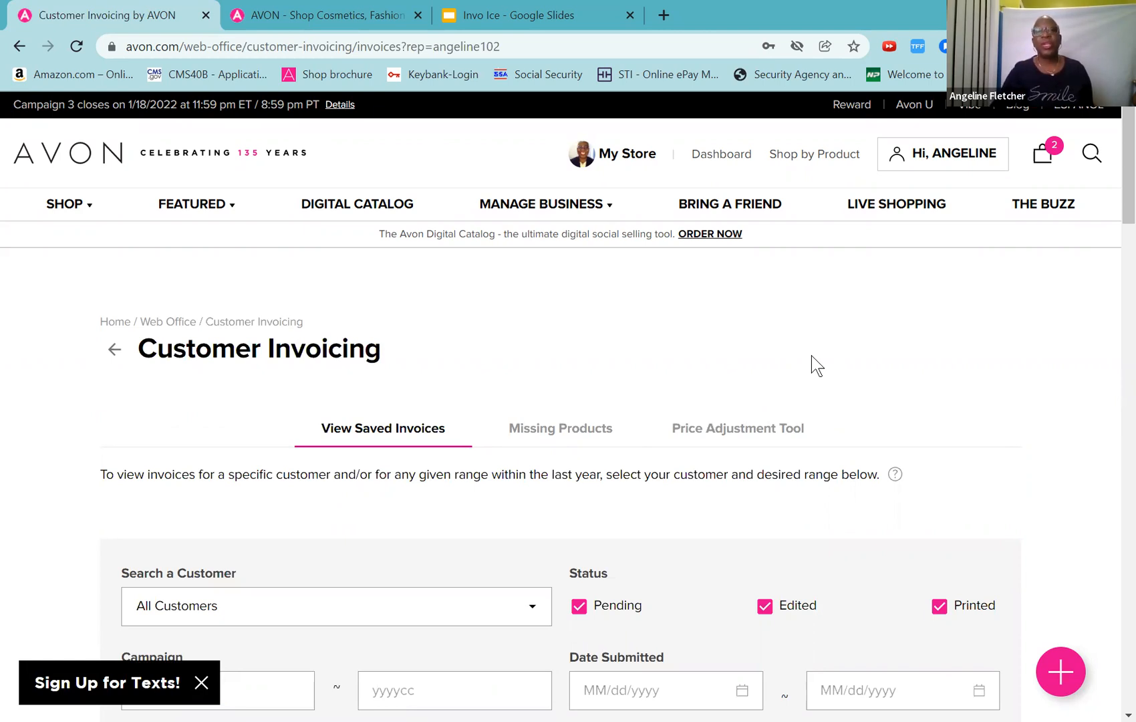
Step: Go to Customer Invoicing under Web Office and scroll to the saved-invoice search filters
{"action": "mouse_move", "coordinate": [508, 209]}
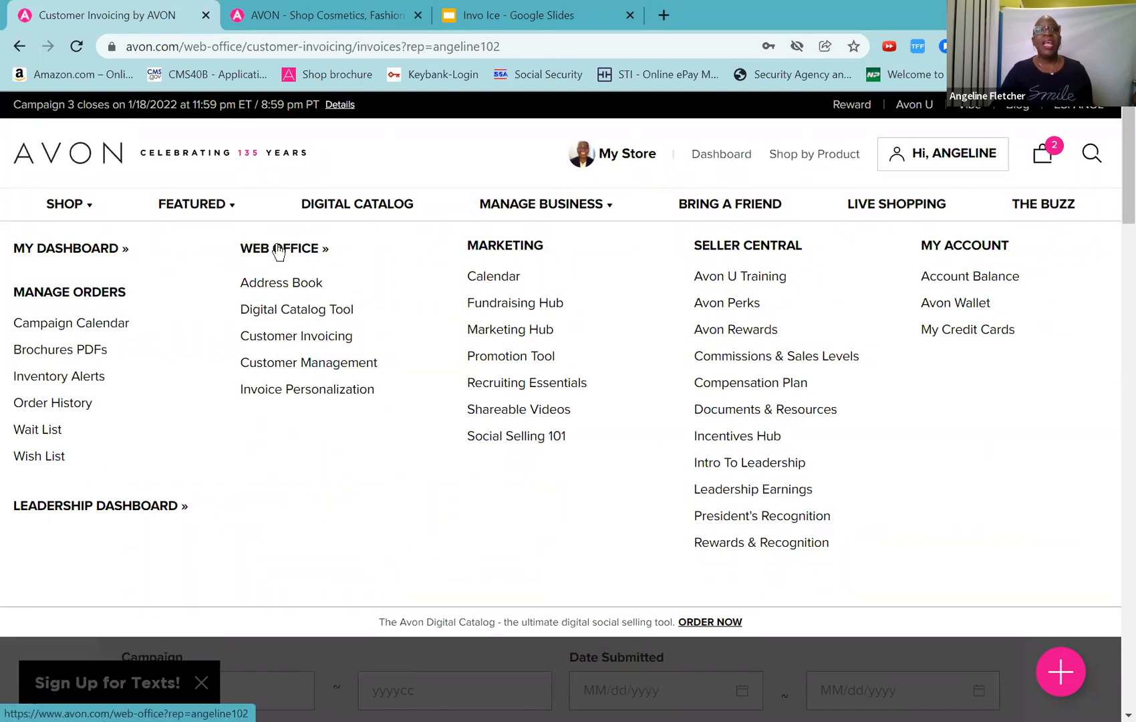
{"action": "left_click", "coordinate": [262, 346]}
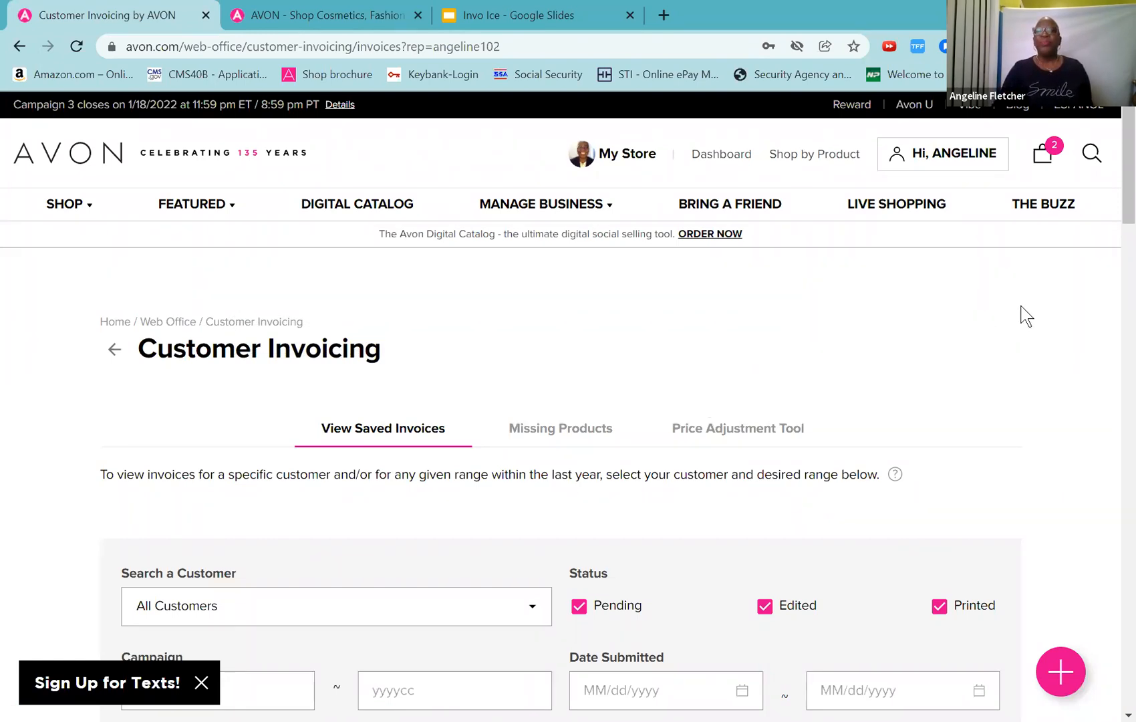
{"action": "left_click_drag", "start_coordinate": [1118, 193], "coordinate": [1111, 225]}
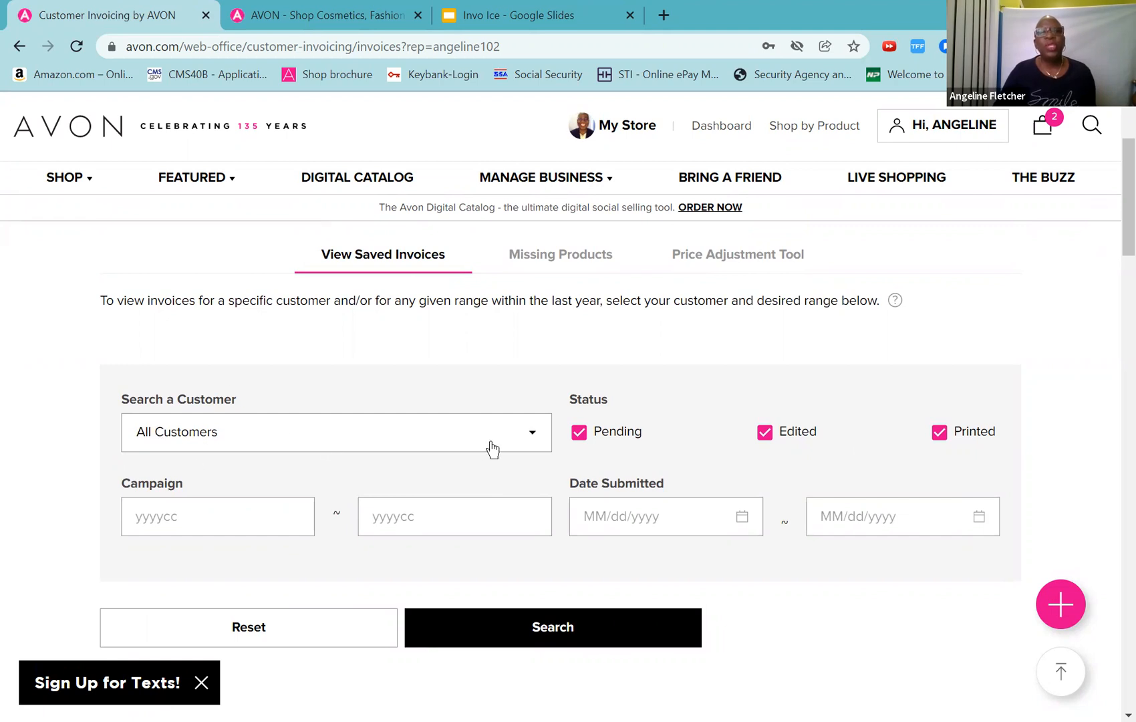
Step: Leave the customer filter at All Customers and scroll to the 10-of-306 invoice results
{"action": "left_click", "coordinate": [535, 442]}
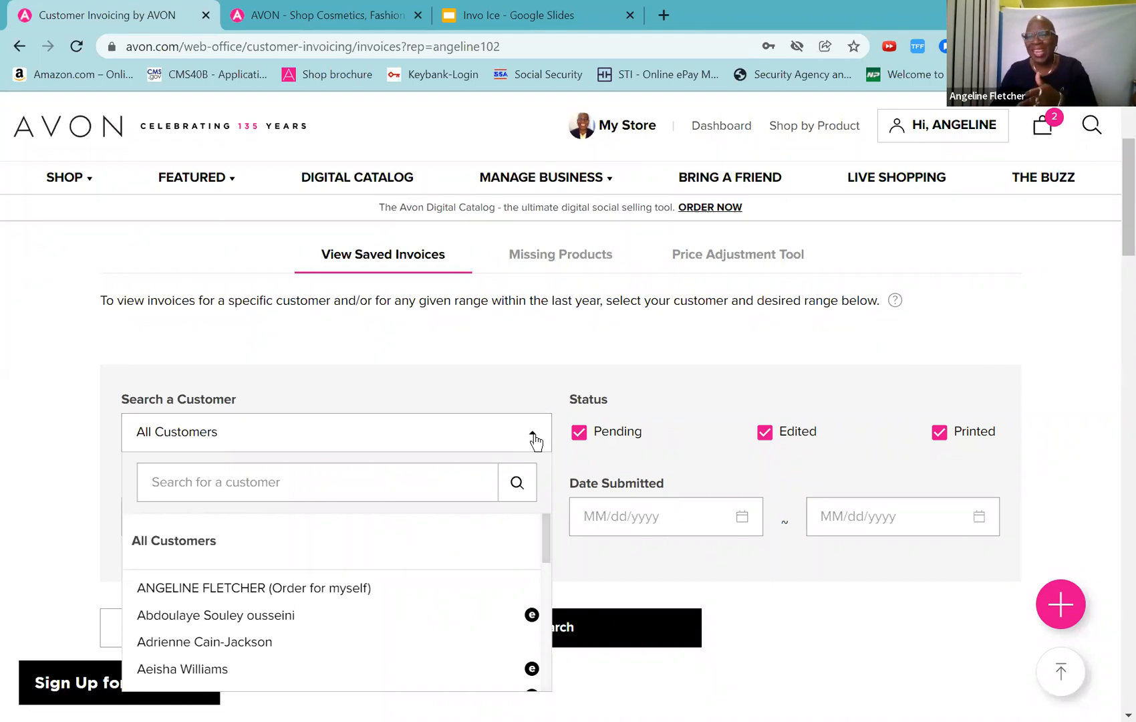
{"action": "left_click", "coordinate": [223, 434]}
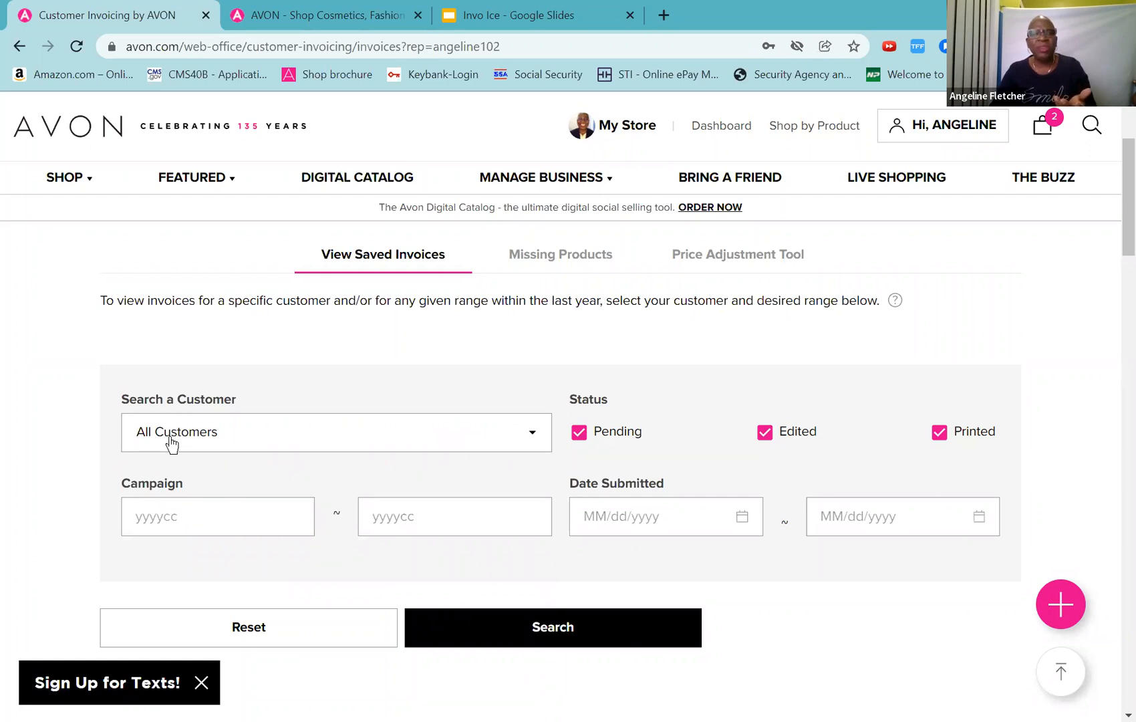
{"action": "left_click", "coordinate": [532, 439]}
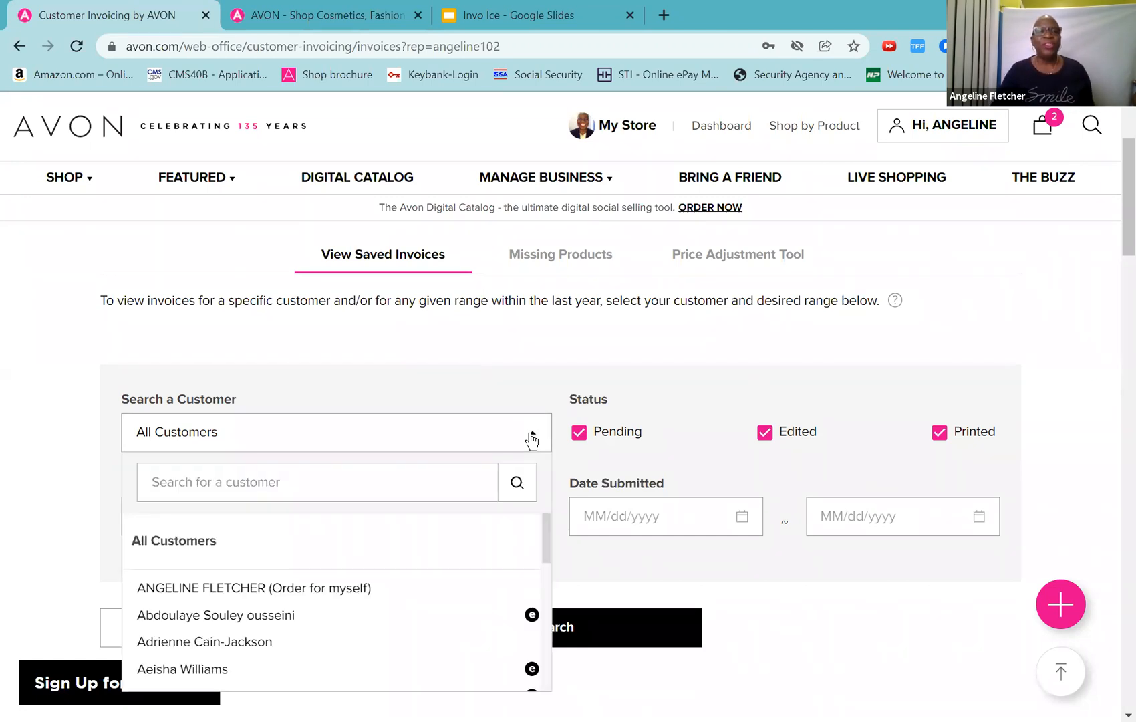
{"action": "left_click", "coordinate": [295, 491]}
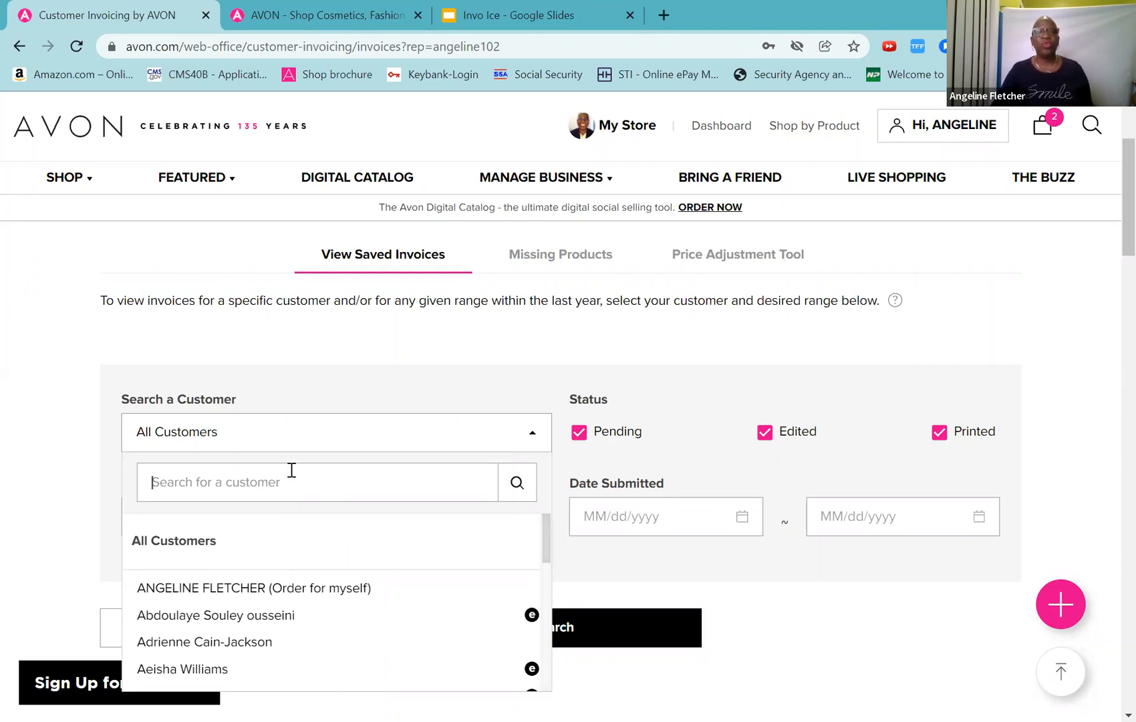
{"action": "left_click", "coordinate": [294, 439]}
{"action": "scroll", "coordinate": [294, 438], "scroll_direction": "down", "scroll_amount": 4}
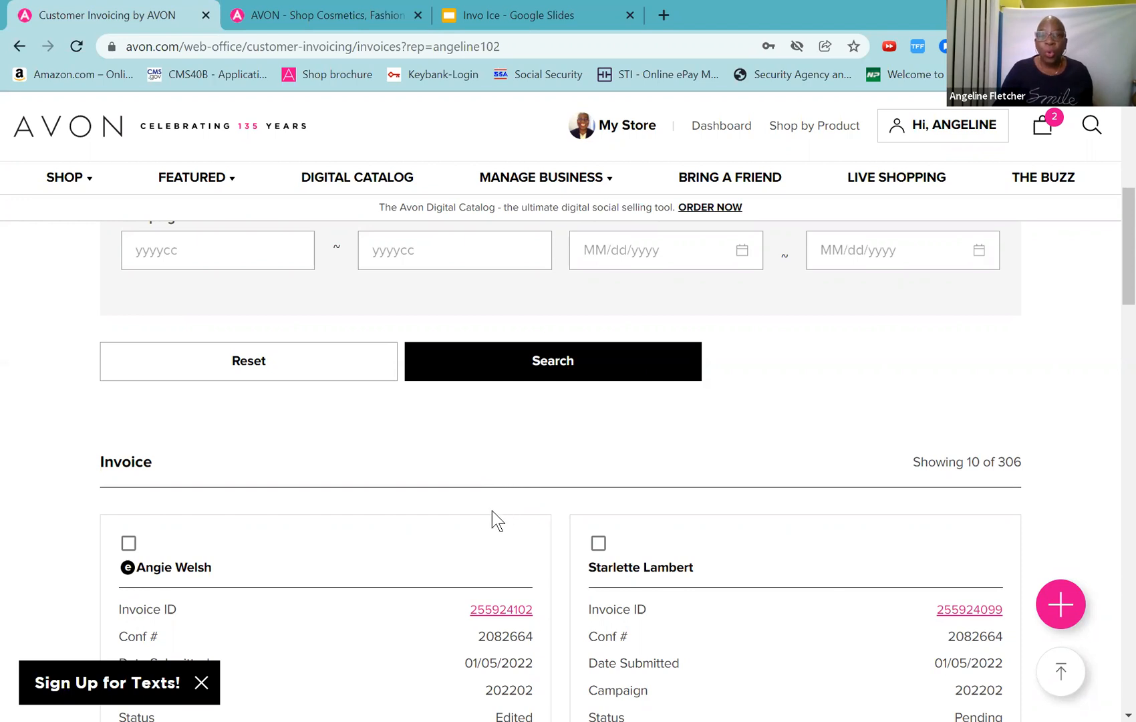
Step: Open the second invoice's Invoice ID link, changing its status from Pending to Printed
{"action": "scroll", "coordinate": [492, 509], "scroll_direction": "down", "scroll_amount": 3}
{"action": "scroll", "coordinate": [492, 509], "scroll_direction": "up", "scroll_amount": 3}
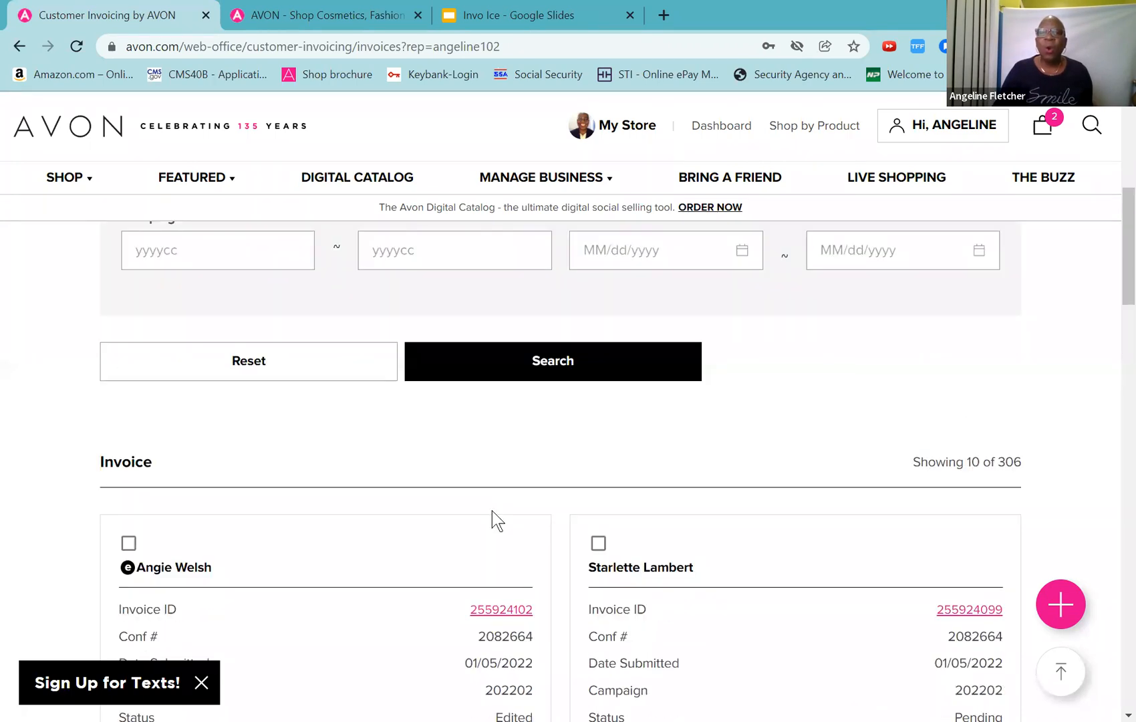
{"action": "mouse_move", "coordinate": [1118, 263]}
{"action": "left_mouse_down"}
{"action": "mouse_move", "coordinate": [1117, 508]}
{"action": "mouse_move", "coordinate": [1118, 274]}
{"action": "mouse_move", "coordinate": [1098, 274]}
{"action": "left_mouse_up"}
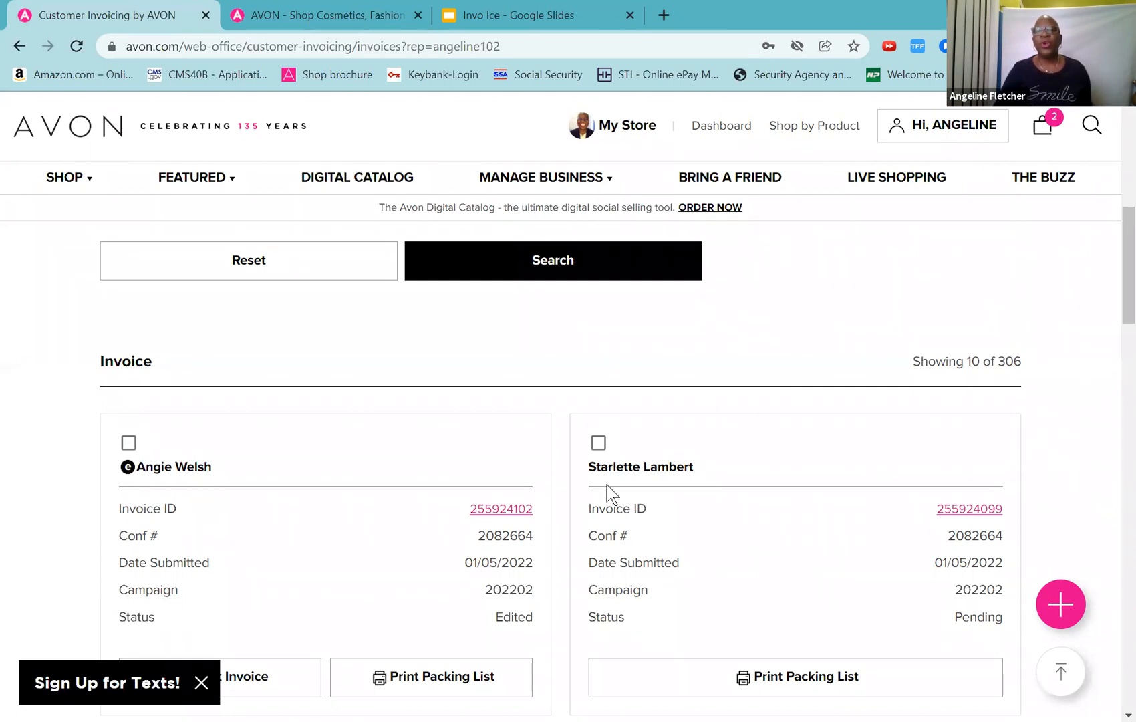
{"action": "scroll", "coordinate": [629, 500], "scroll_direction": "down", "scroll_amount": 4}
{"action": "scroll", "coordinate": [629, 495], "scroll_direction": "up", "scroll_amount": 4}
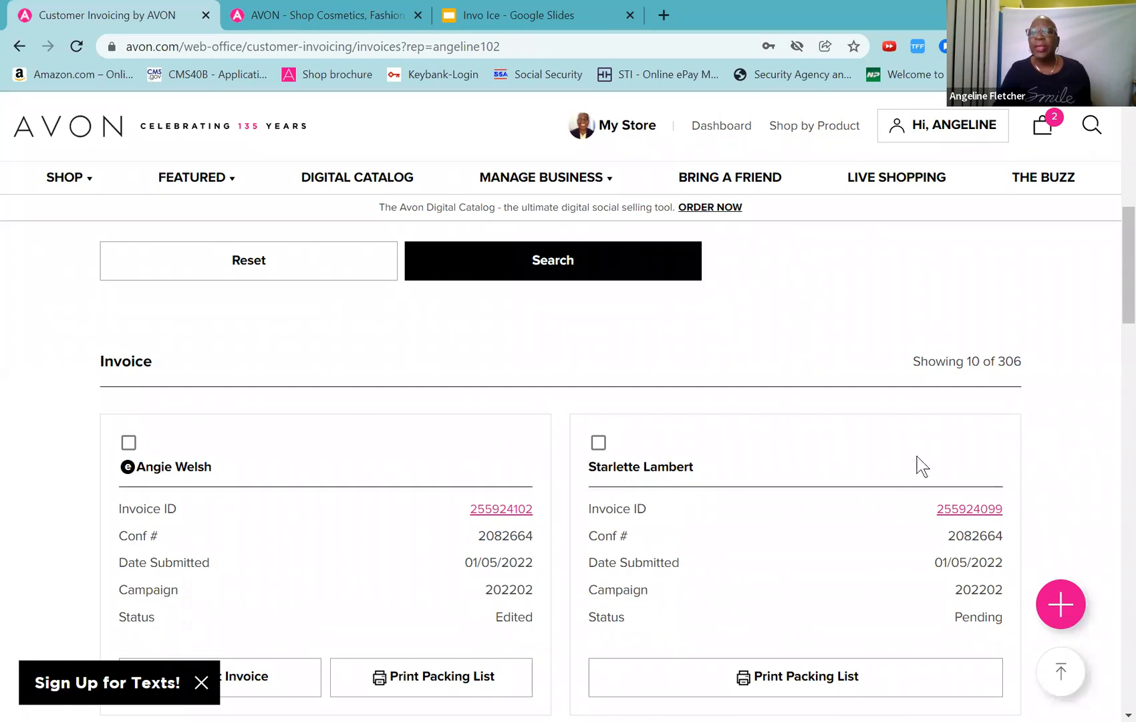
{"action": "left_click_drag", "start_coordinate": [1117, 284], "coordinate": [1117, 326]}
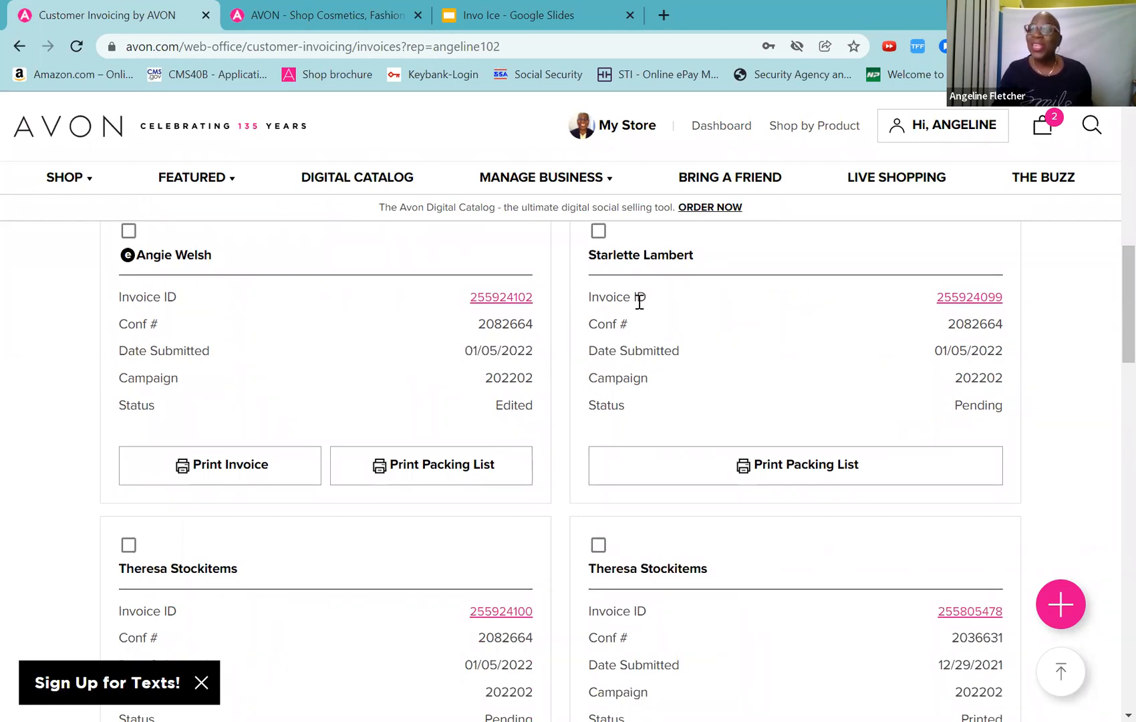
{"action": "left_click", "coordinate": [967, 300]}
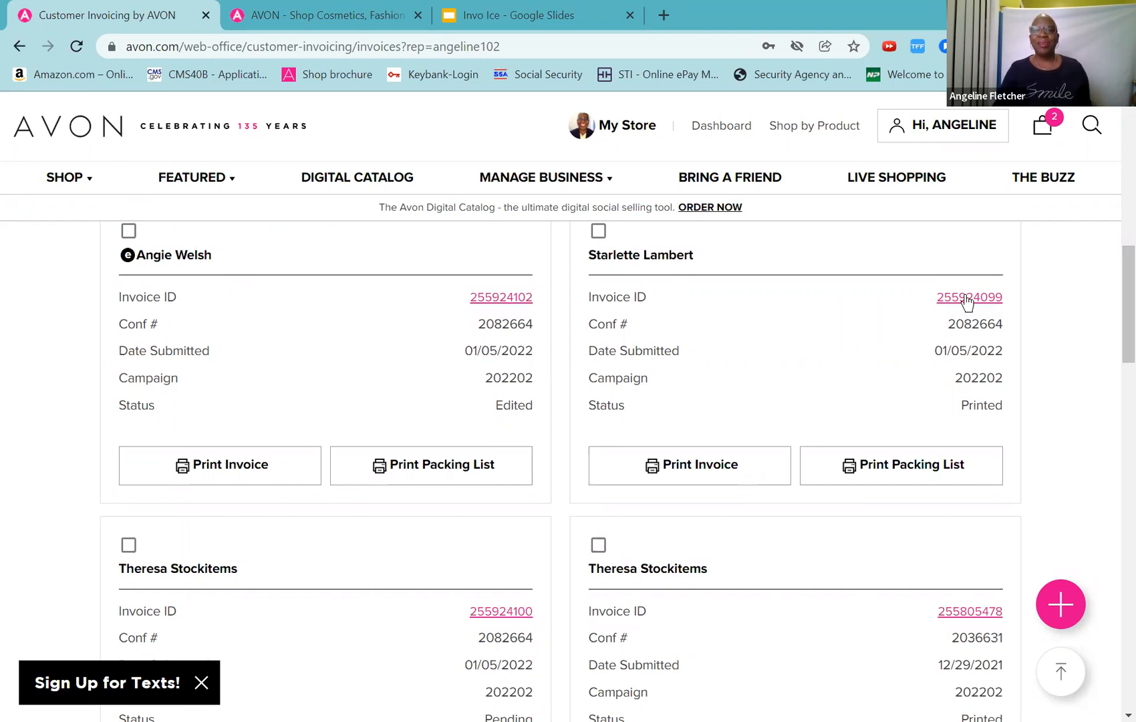
{"action": "left_click", "coordinate": [967, 299]}
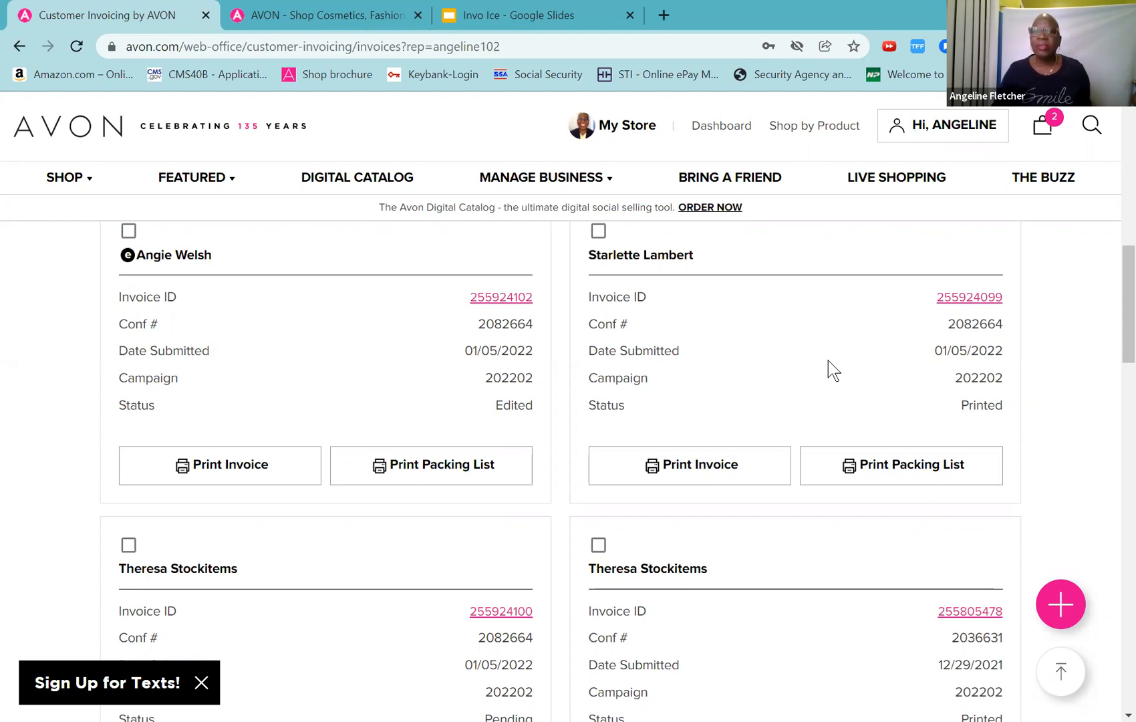
Step: Tick the checkbox on the second invoice card, the Printed campaign 202202 invoice
{"action": "scroll", "coordinate": [828, 361], "scroll_direction": "up", "scroll_amount": 4}
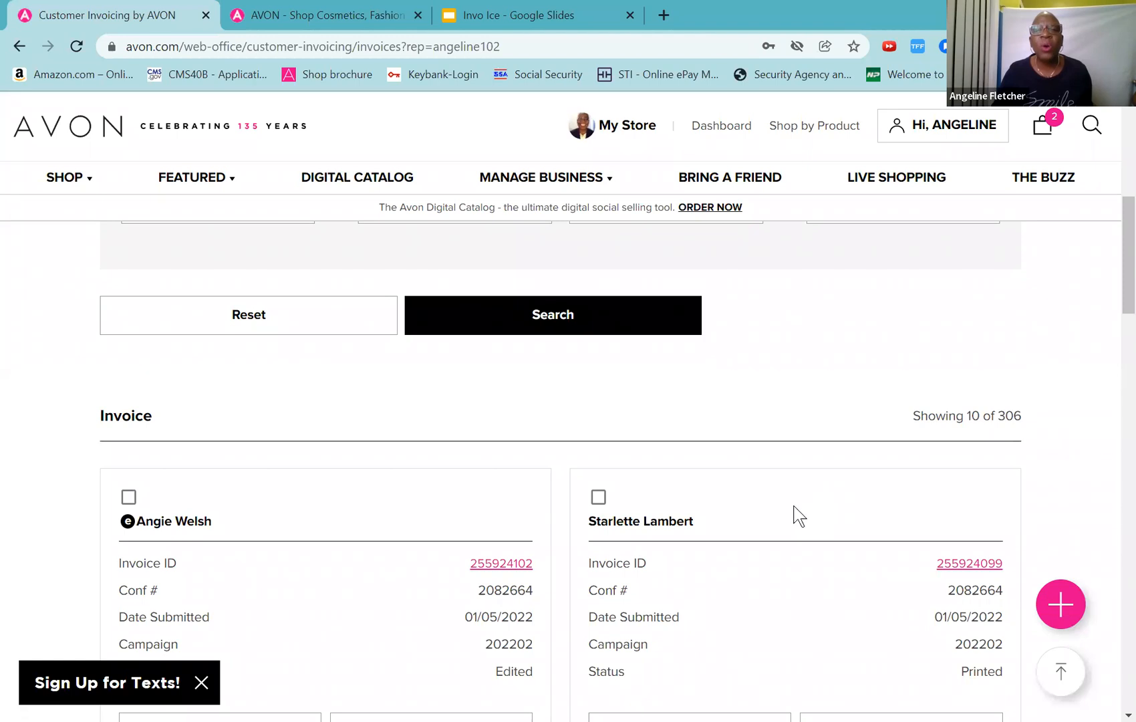
{"action": "left_click", "coordinate": [598, 503]}
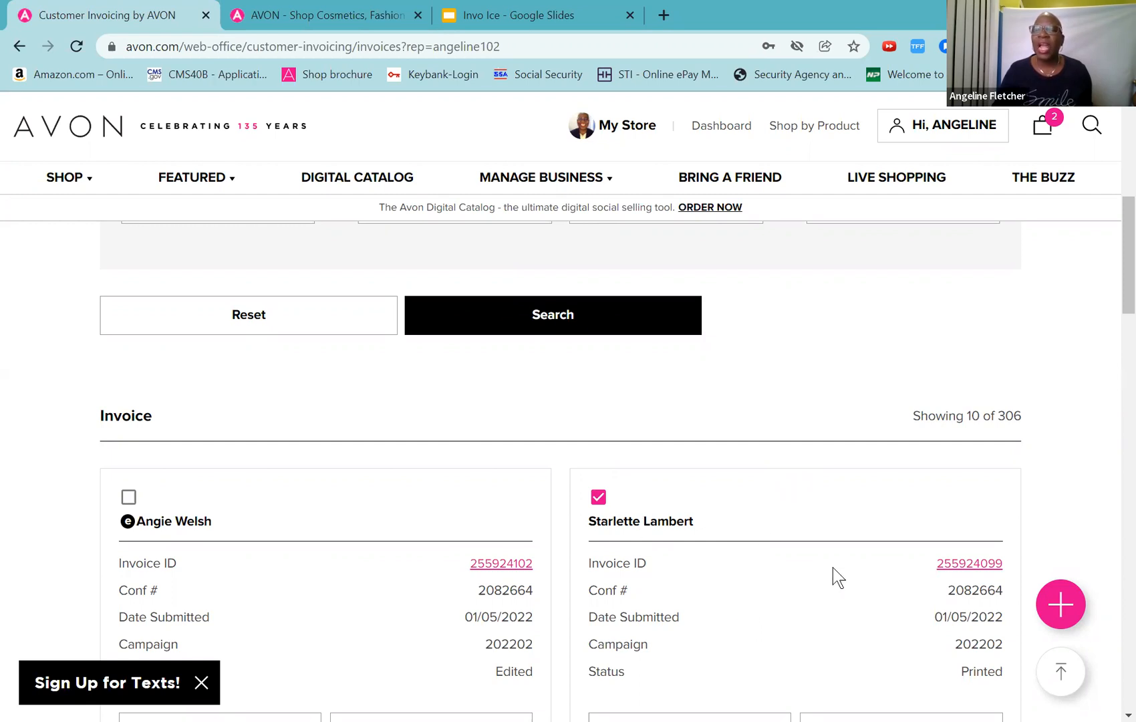
{"action": "scroll", "coordinate": [833, 568], "scroll_direction": "down", "scroll_amount": 4}
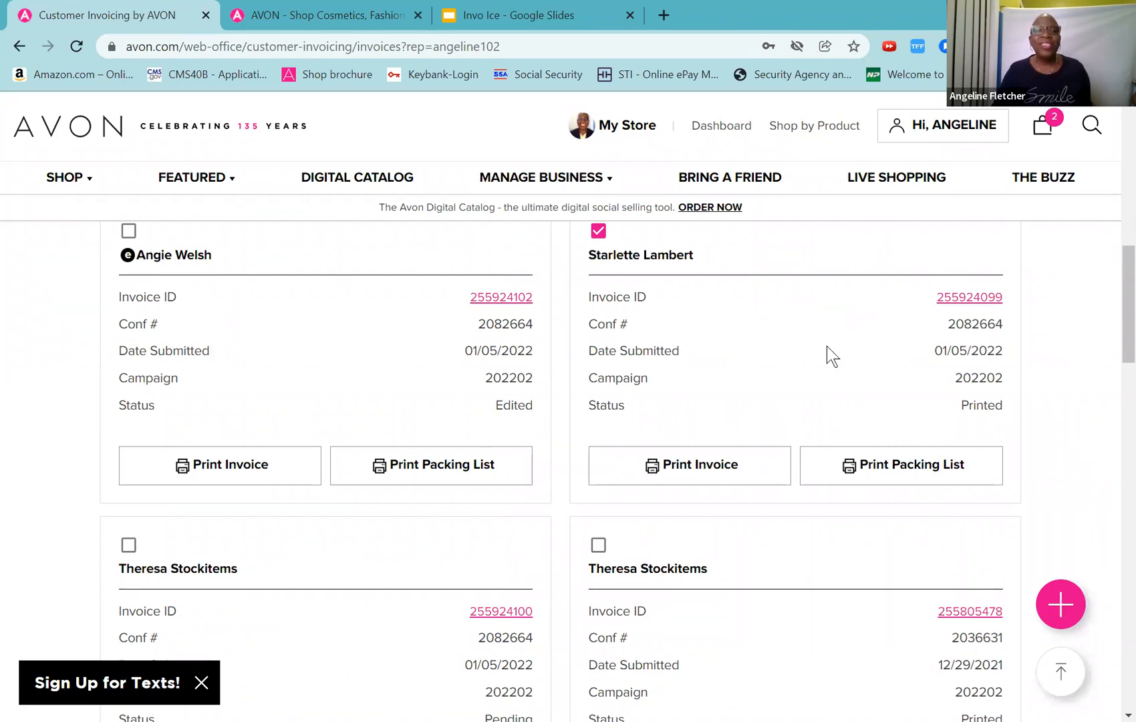
Step: Open the checked campaign 202202 invoice with Edit Invoice below the pagination
{"action": "scroll", "coordinate": [827, 346], "scroll_direction": "down", "scroll_amount": 15}
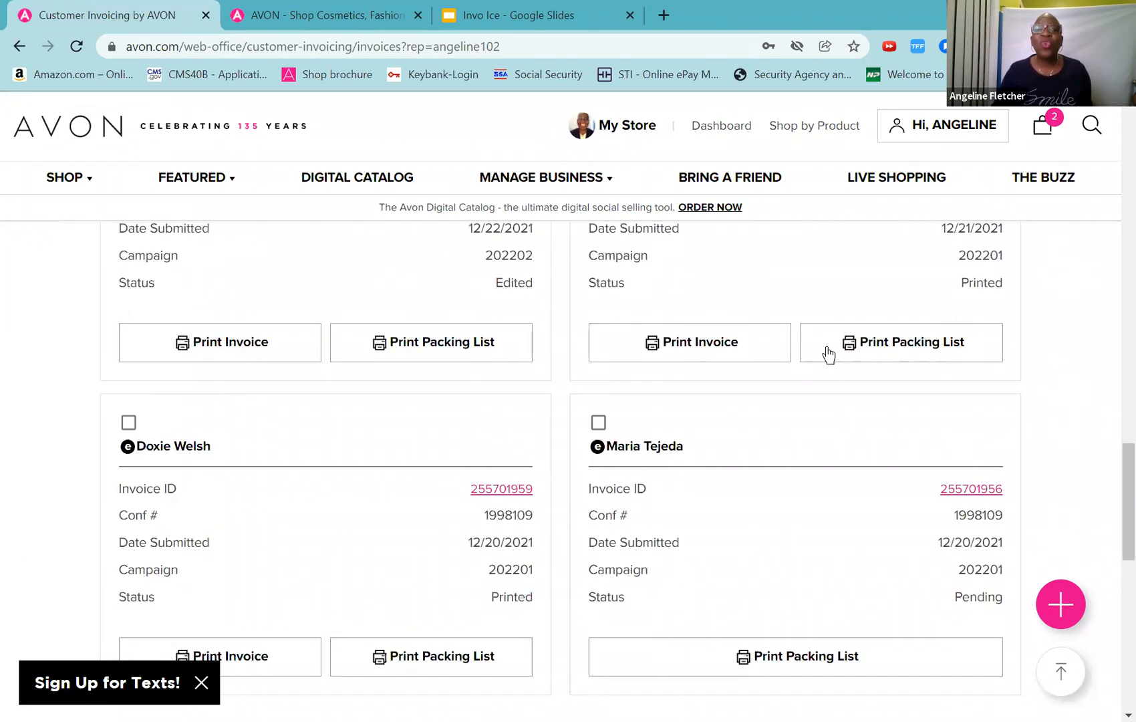
{"action": "scroll", "coordinate": [829, 354], "scroll_direction": "down", "scroll_amount": 8}
{"action": "scroll", "coordinate": [829, 354], "scroll_direction": "up", "scroll_amount": 4}
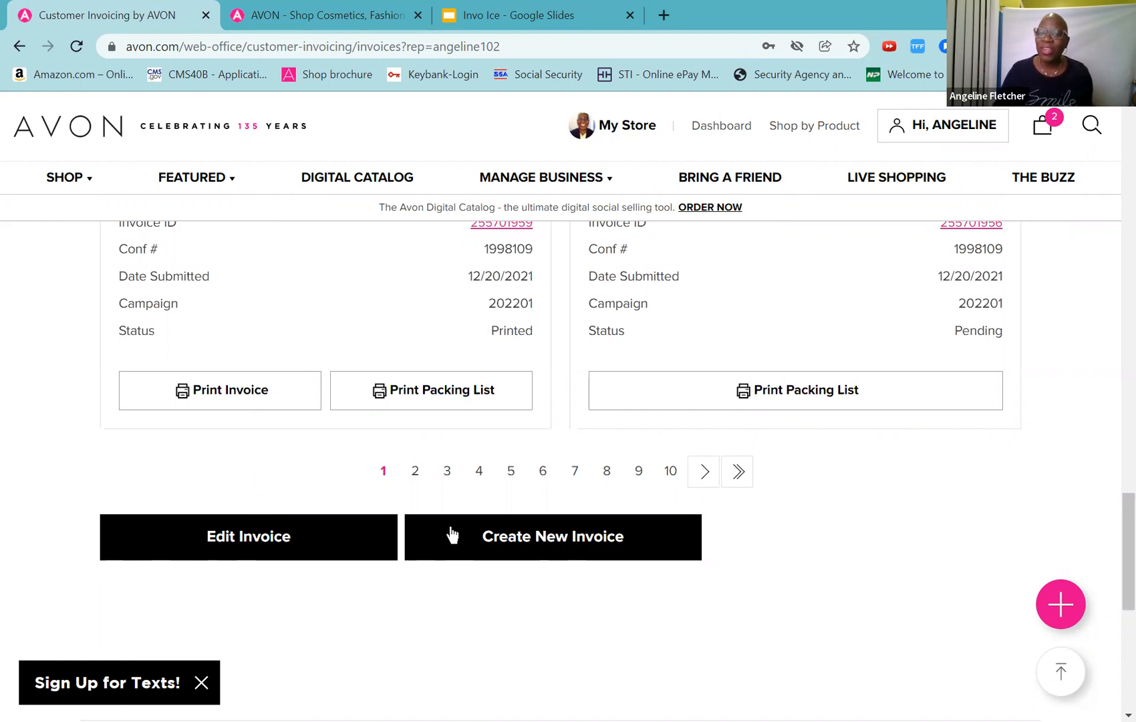
{"action": "scroll", "coordinate": [294, 496], "scroll_direction": "up", "scroll_amount": 10}
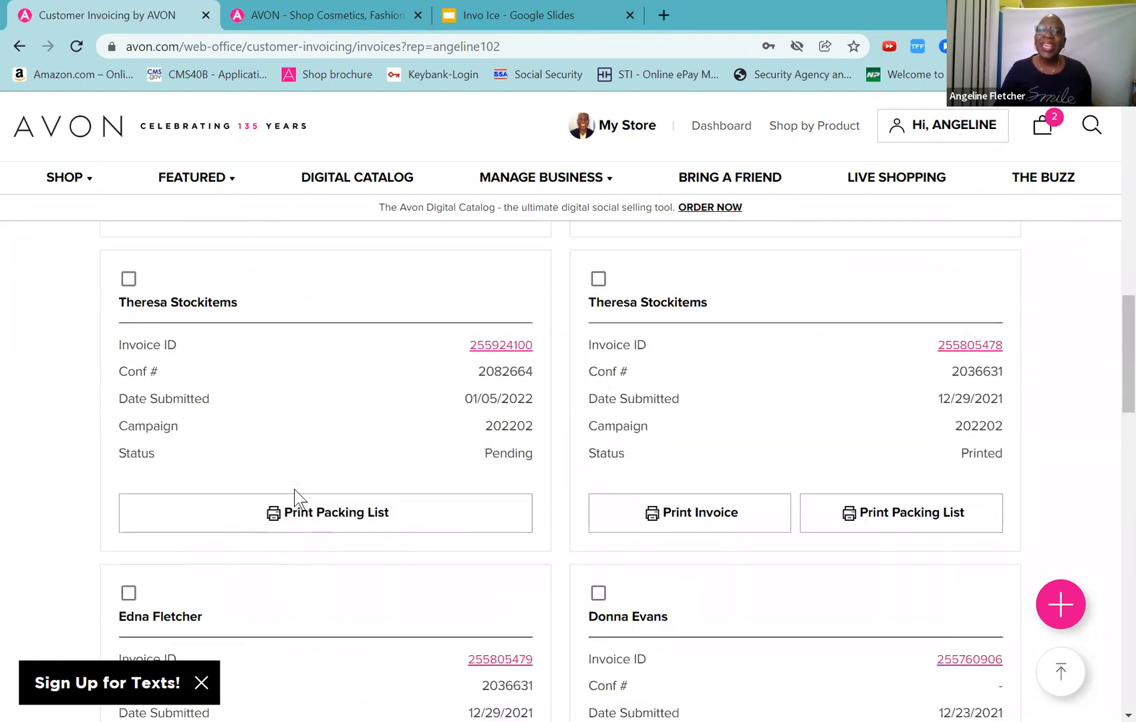
{"action": "scroll", "coordinate": [295, 490], "scroll_direction": "up", "scroll_amount": 8}
{"action": "scroll", "coordinate": [295, 490], "scroll_direction": "down", "scroll_amount": 10}
{"action": "scroll", "coordinate": [295, 489], "scroll_direction": "down", "scroll_amount": 12}
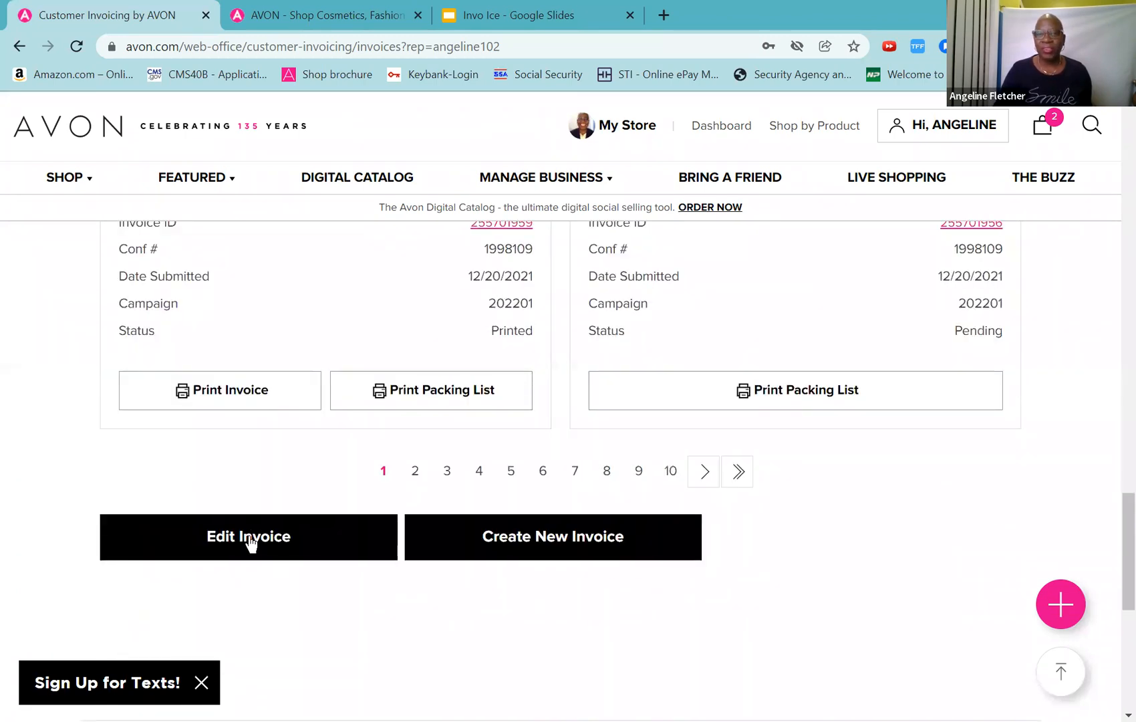
{"action": "left_click", "coordinate": [248, 538]}
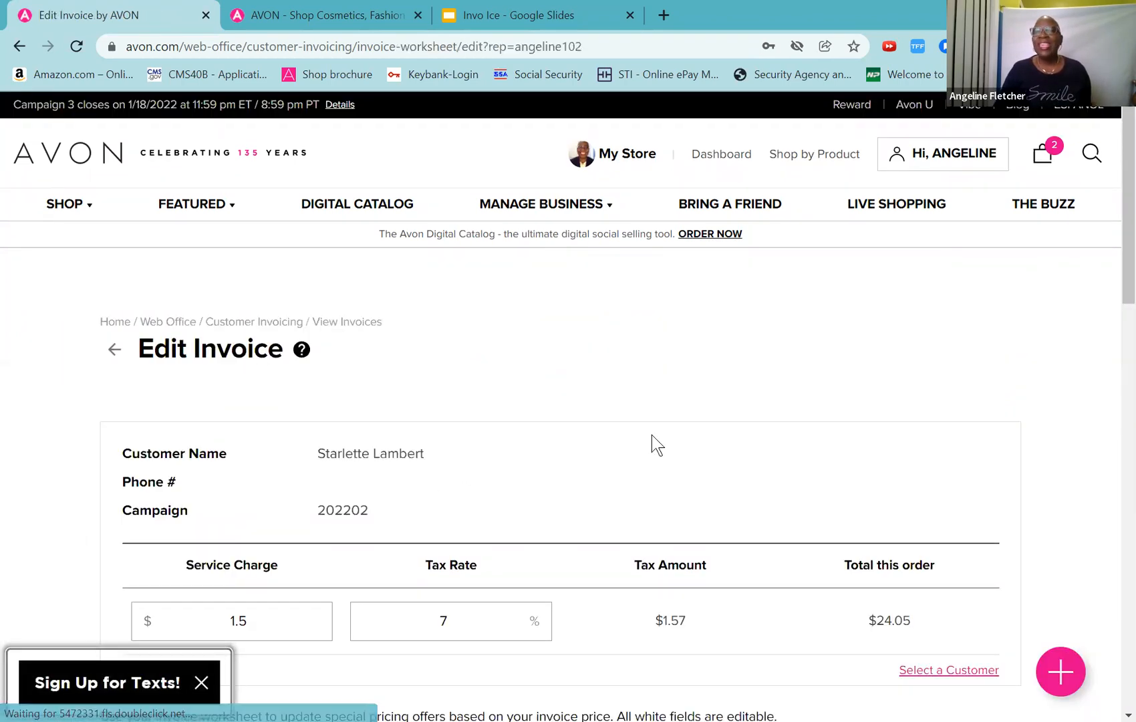
Step: Scroll the Edit Invoice worksheet to the $1.5 service charge, 7% tax and $24.05 total
{"action": "left_click_drag", "start_coordinate": [1117, 289], "coordinate": [1117, 339]}
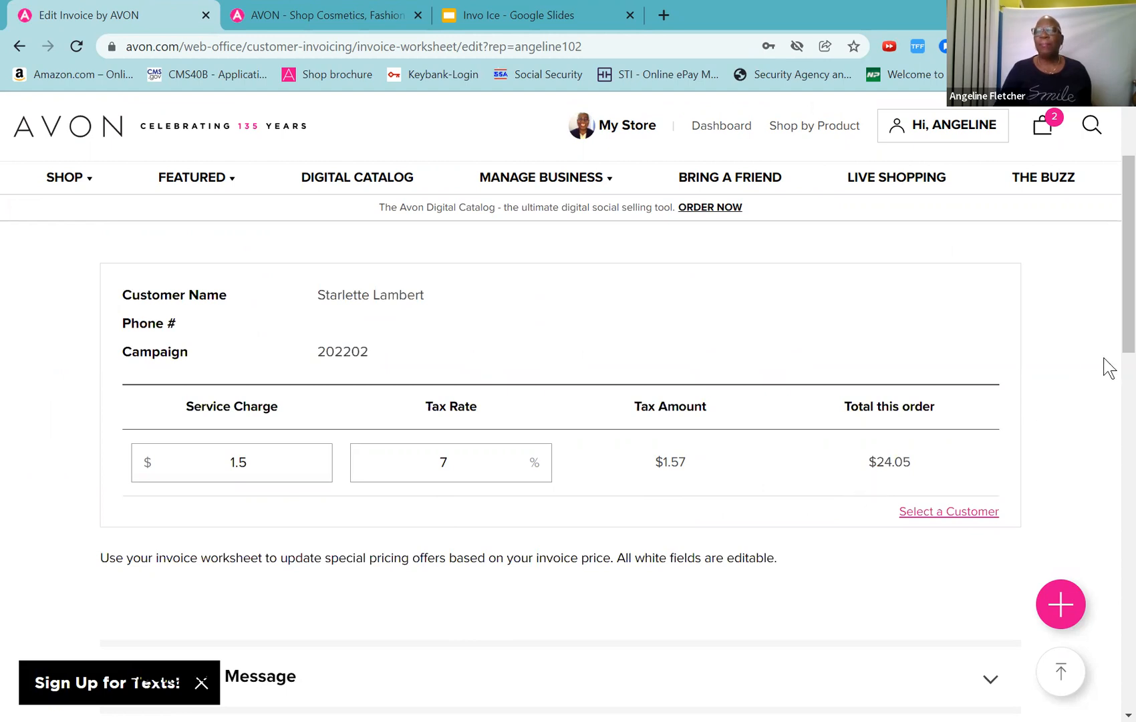
{"action": "scroll", "coordinate": [1119, 361], "scroll_direction": "down", "scroll_amount": 1}
{"action": "scroll", "coordinate": [1117, 369], "scroll_direction": "down", "scroll_amount": 3}
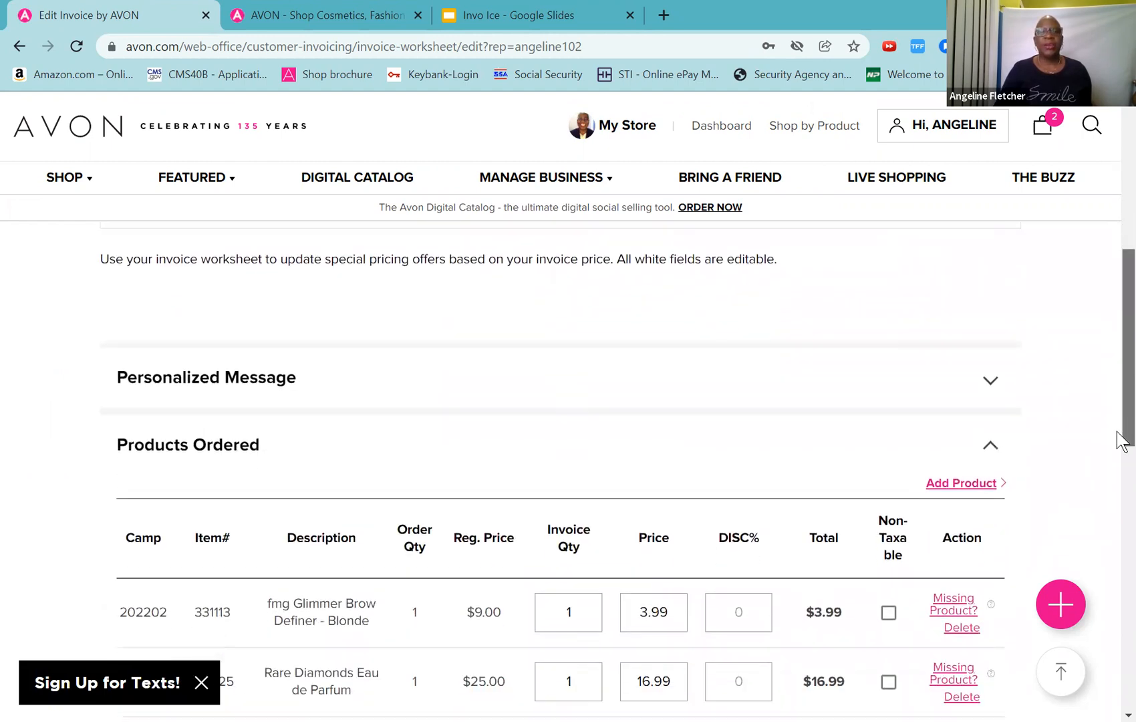
{"action": "scroll", "coordinate": [1117, 455], "scroll_direction": "down", "scroll_amount": 2}
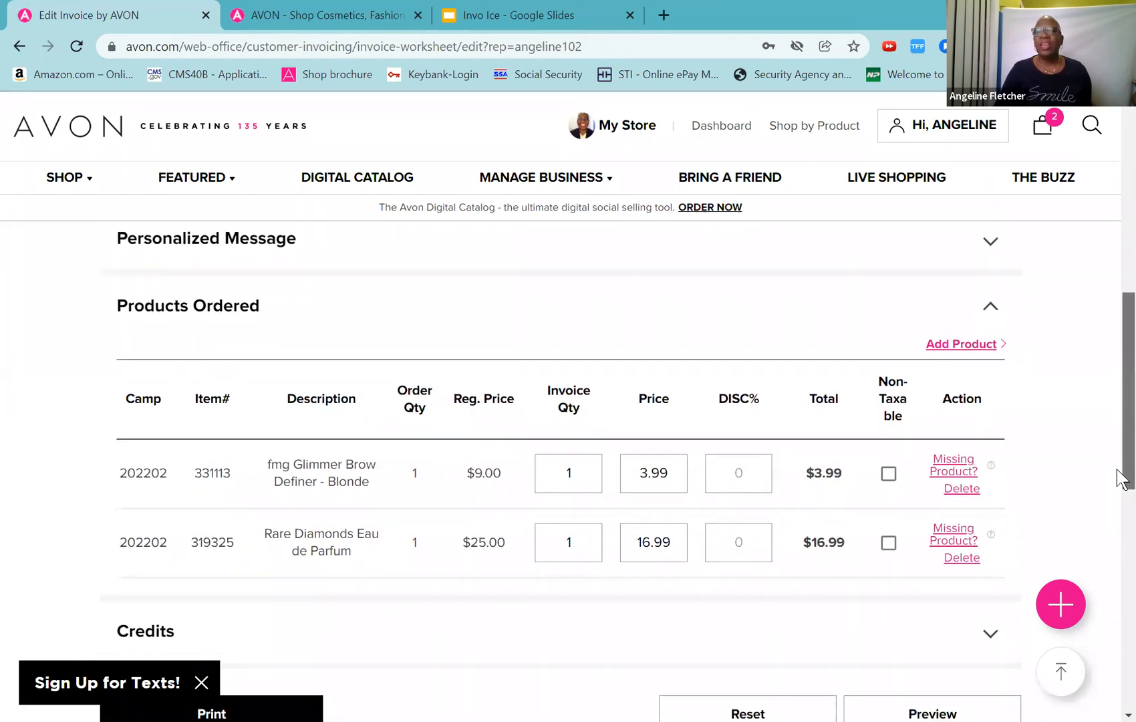
{"action": "scroll", "coordinate": [1117, 468], "scroll_direction": "down", "scroll_amount": 1}
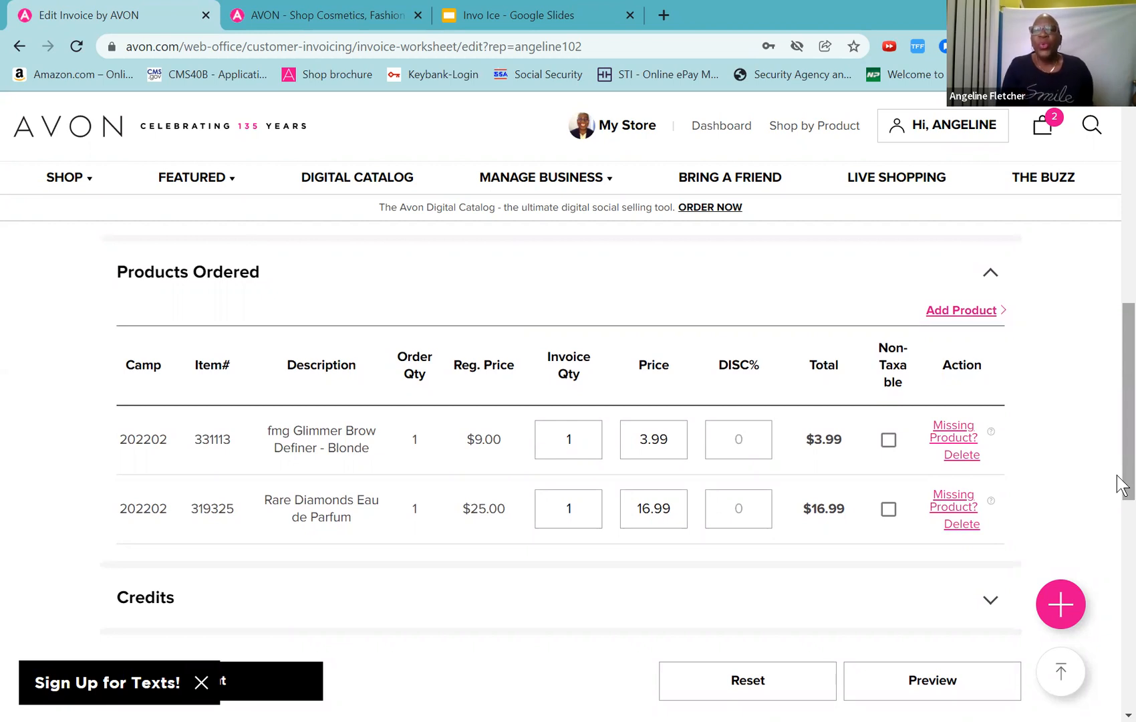
{"action": "left_click", "coordinate": [738, 506]}
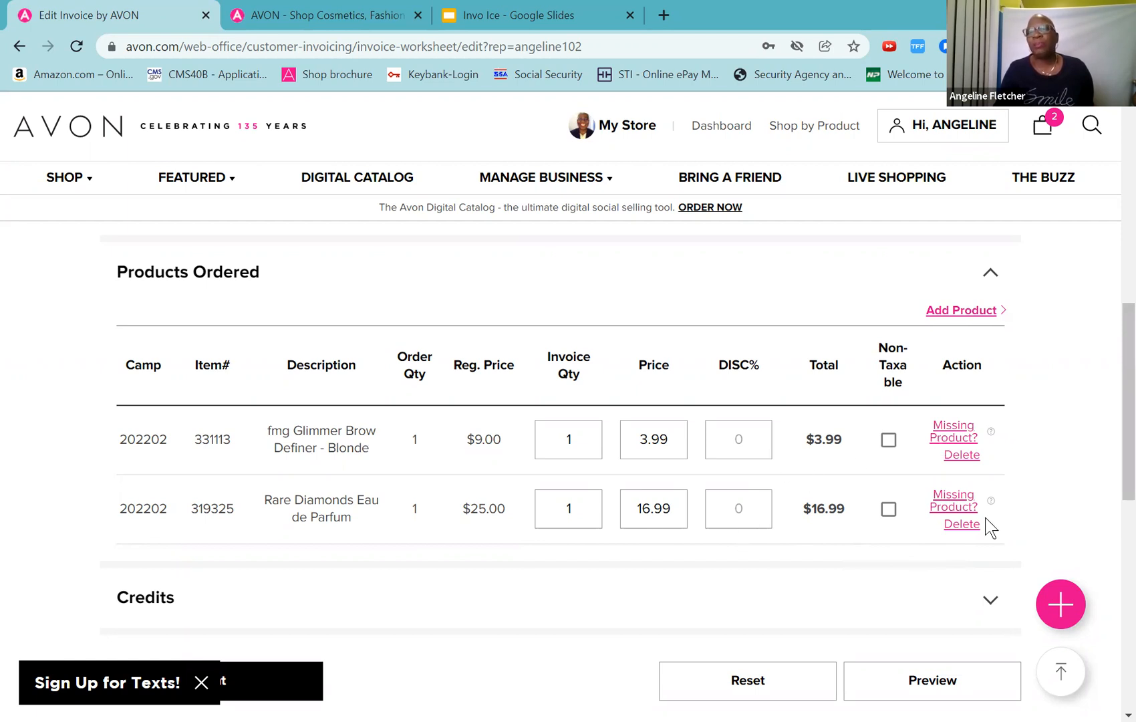
{"action": "left_click_drag", "start_coordinate": [1117, 423], "coordinate": [1117, 458]}
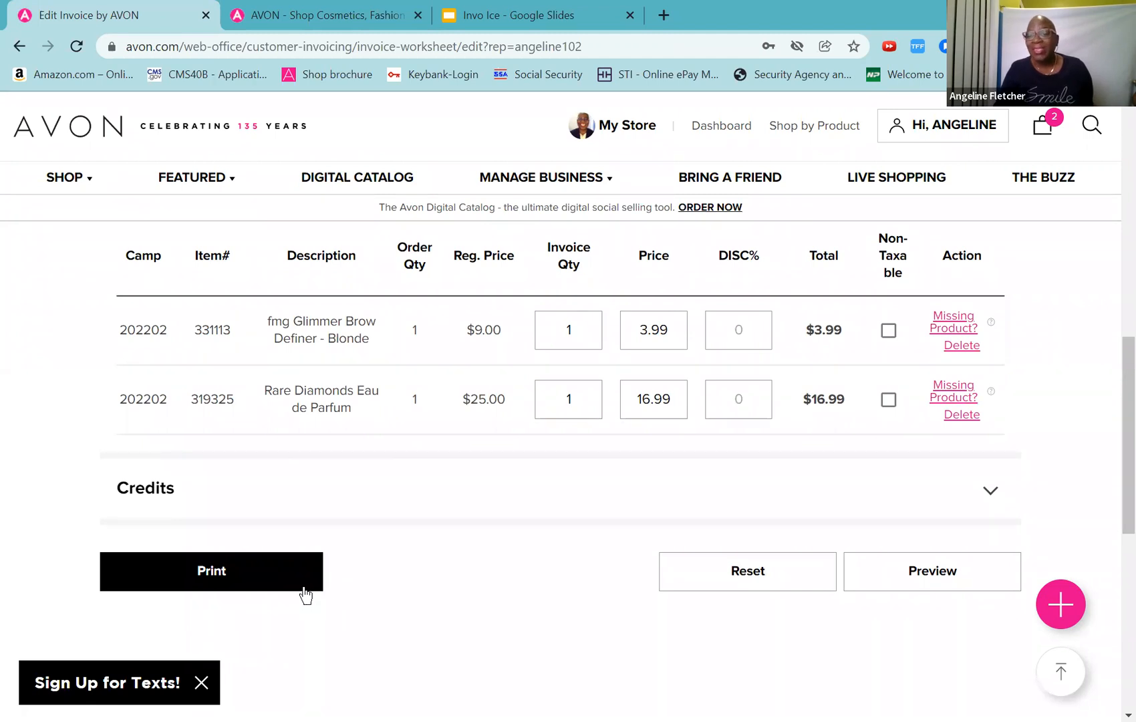
{"action": "left_click", "coordinate": [920, 574]}
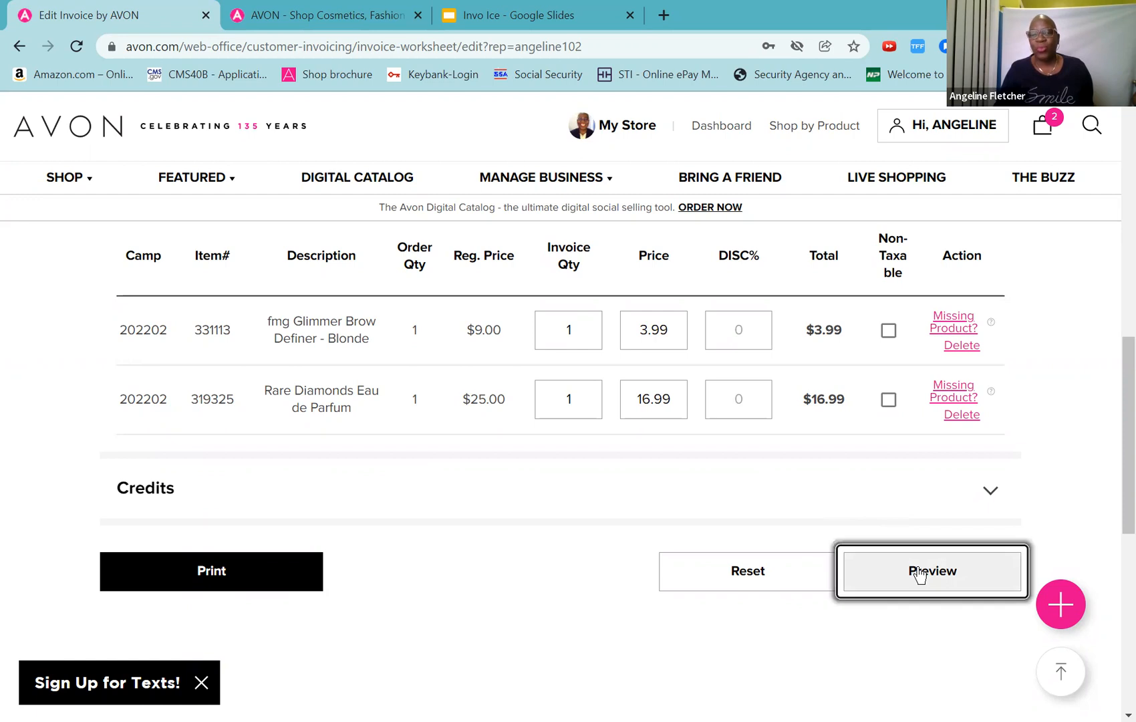
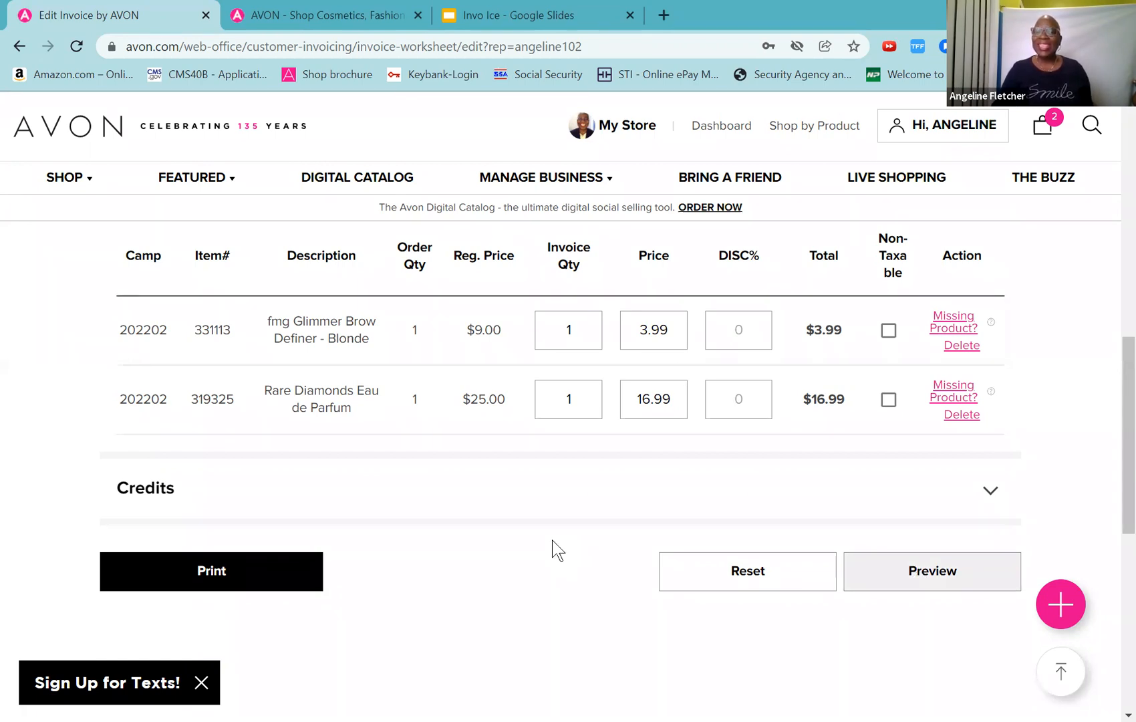
Step: Open the Add Product form from the bottom of the Edit Invoice worksheet
{"action": "scroll", "coordinate": [553, 550], "scroll_direction": "down", "scroll_amount": 1}
{"action": "scroll", "coordinate": [552, 549], "scroll_direction": "down", "scroll_amount": 3}
{"action": "scroll", "coordinate": [552, 550], "scroll_direction": "up", "scroll_amount": 8}
{"action": "scroll", "coordinate": [553, 550], "scroll_direction": "down", "scroll_amount": 4}
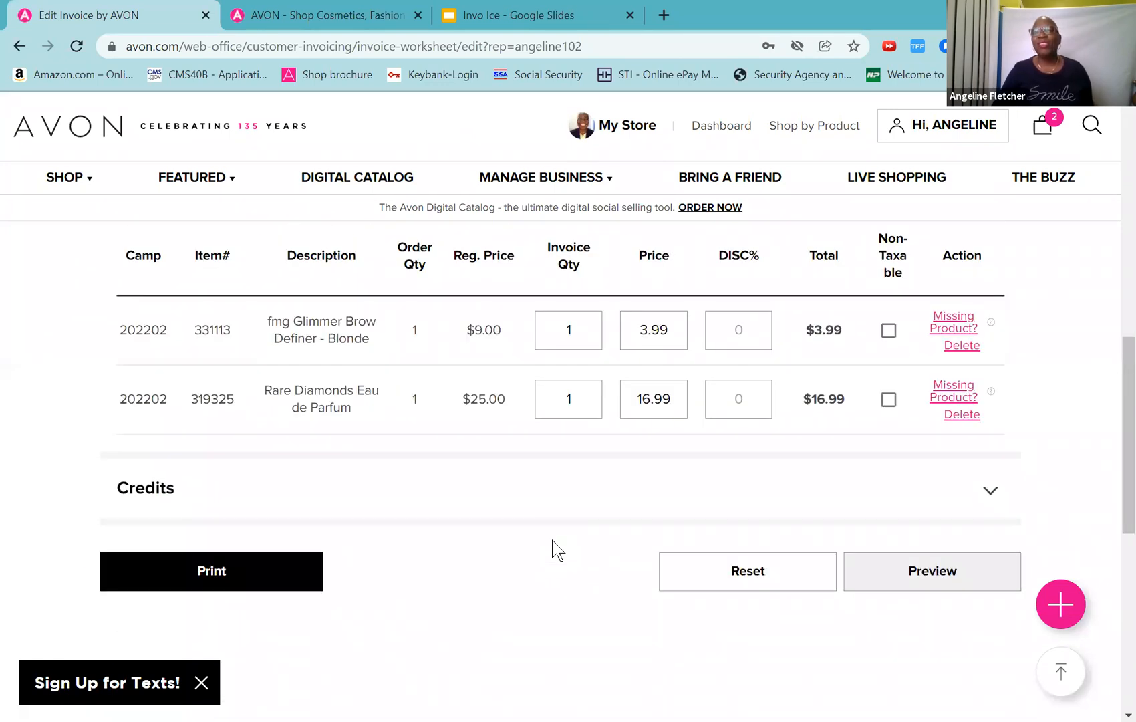
{"action": "scroll", "coordinate": [553, 549], "scroll_direction": "up", "scroll_amount": 8}
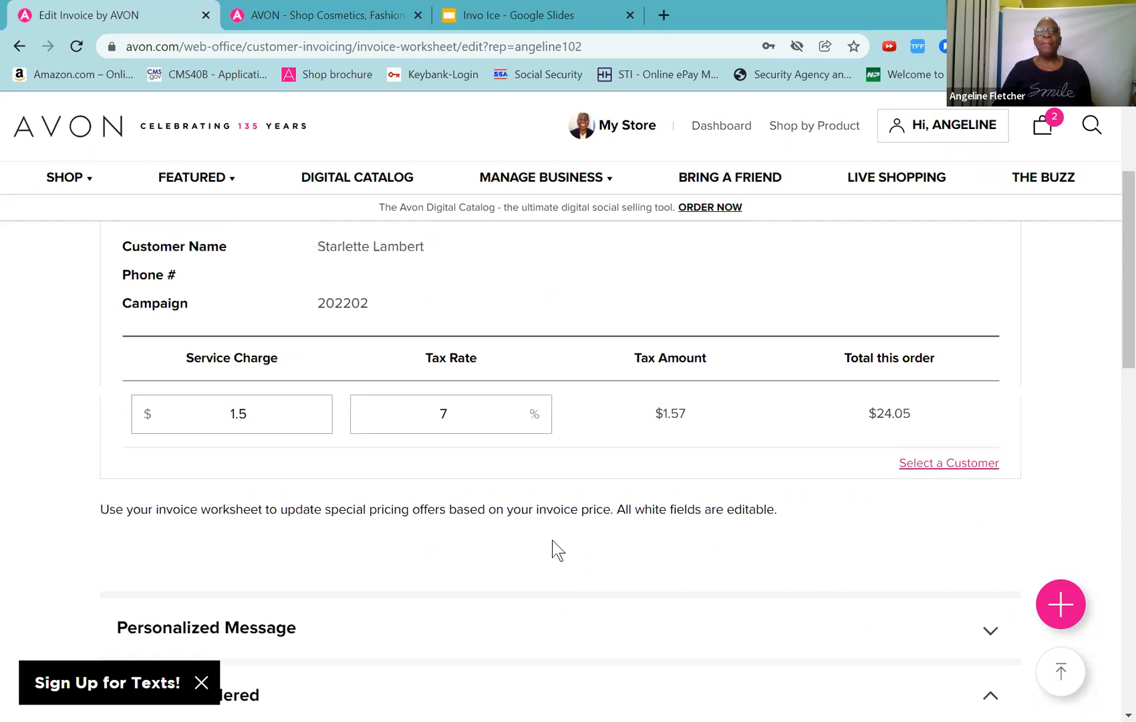
{"action": "scroll", "coordinate": [552, 549], "scroll_direction": "up", "scroll_amount": 3}
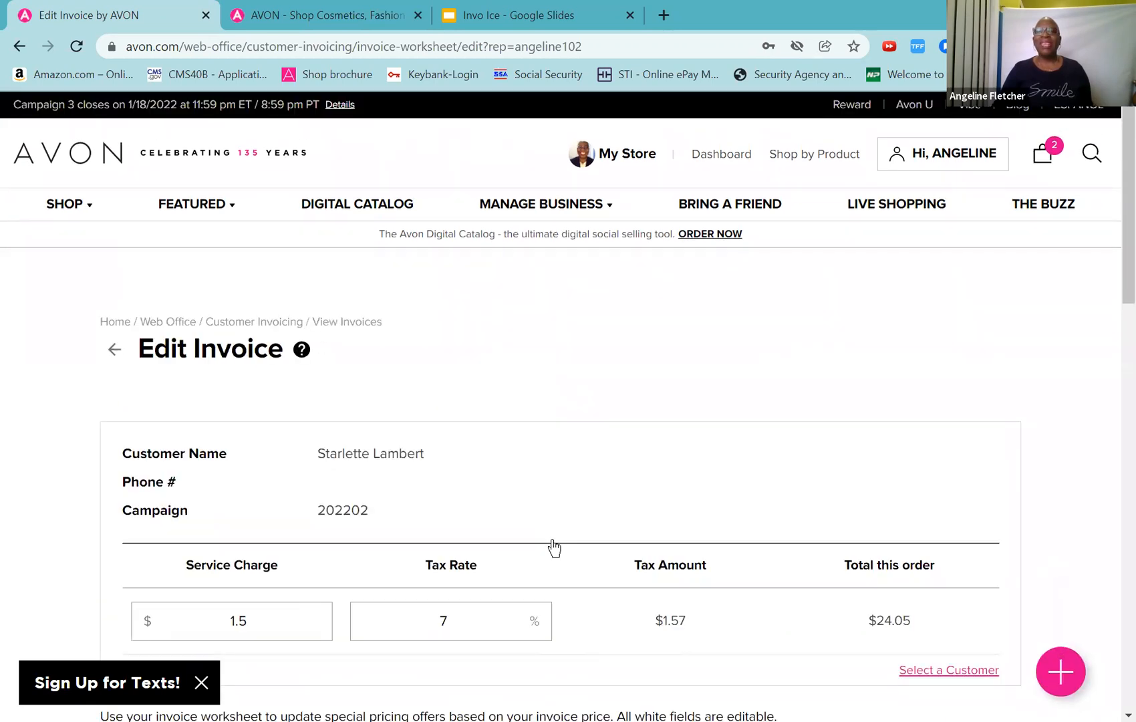
{"action": "scroll", "coordinate": [553, 548], "scroll_direction": "down", "scroll_amount": 4}
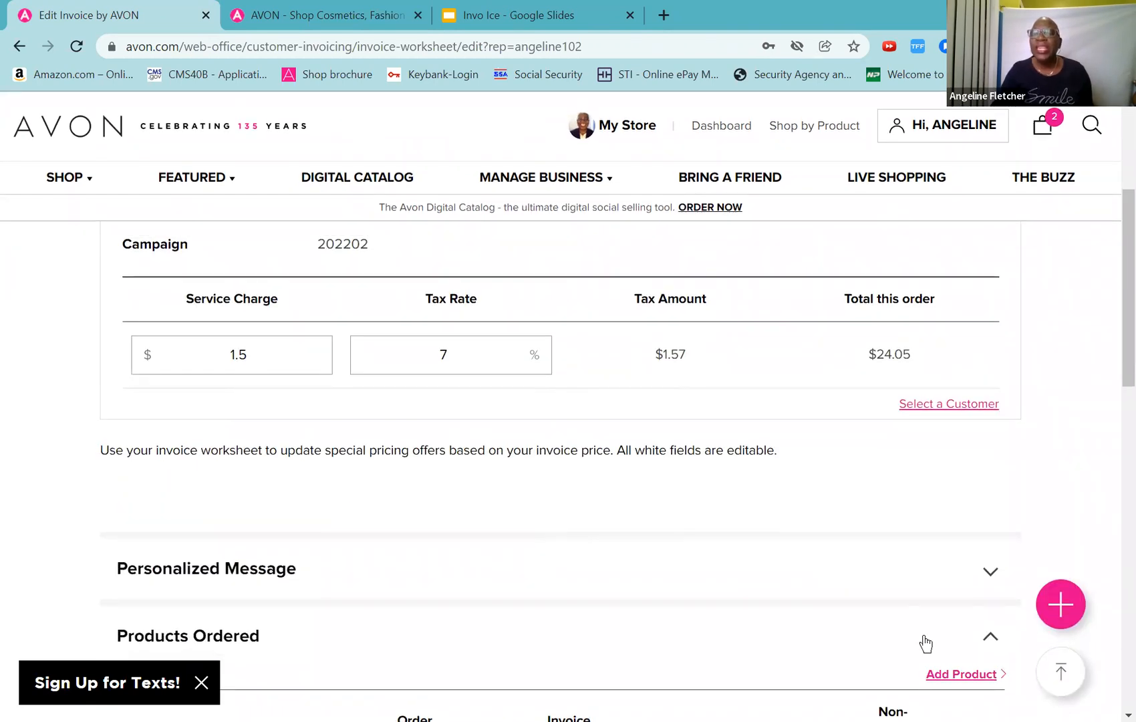
{"action": "left_click", "coordinate": [941, 675]}
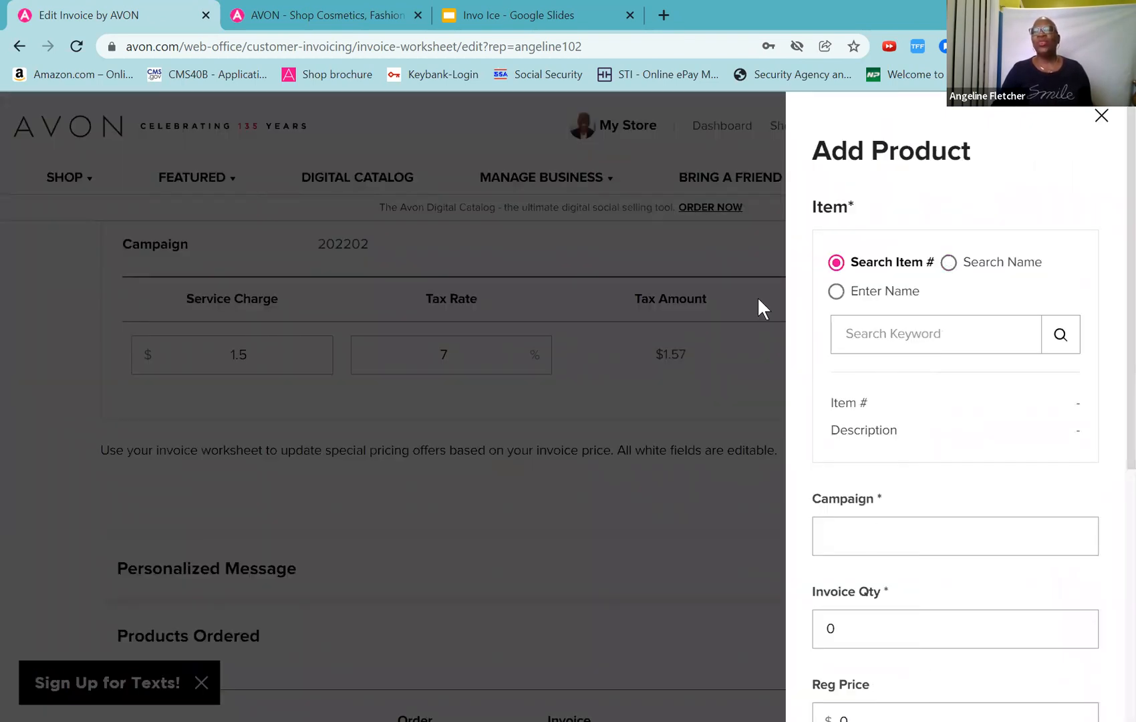
Step: Switch the product lookup from item number to Search Name
{"action": "left_click", "coordinate": [899, 344]}
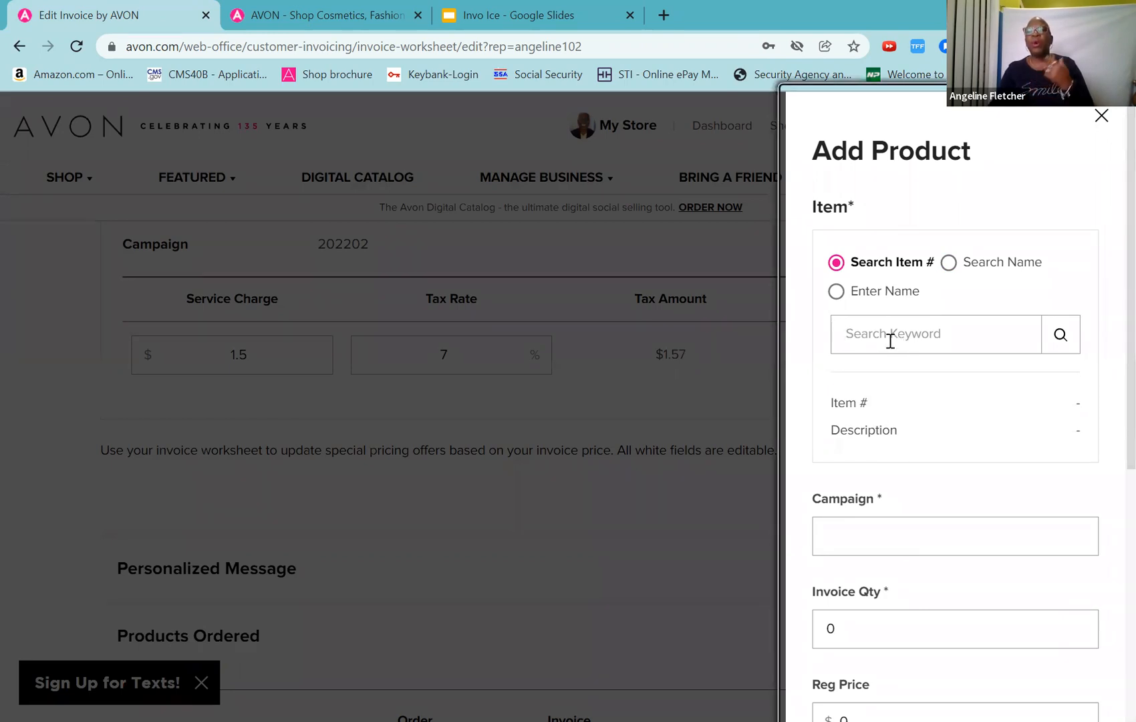
{"action": "left_click", "coordinate": [891, 341]}
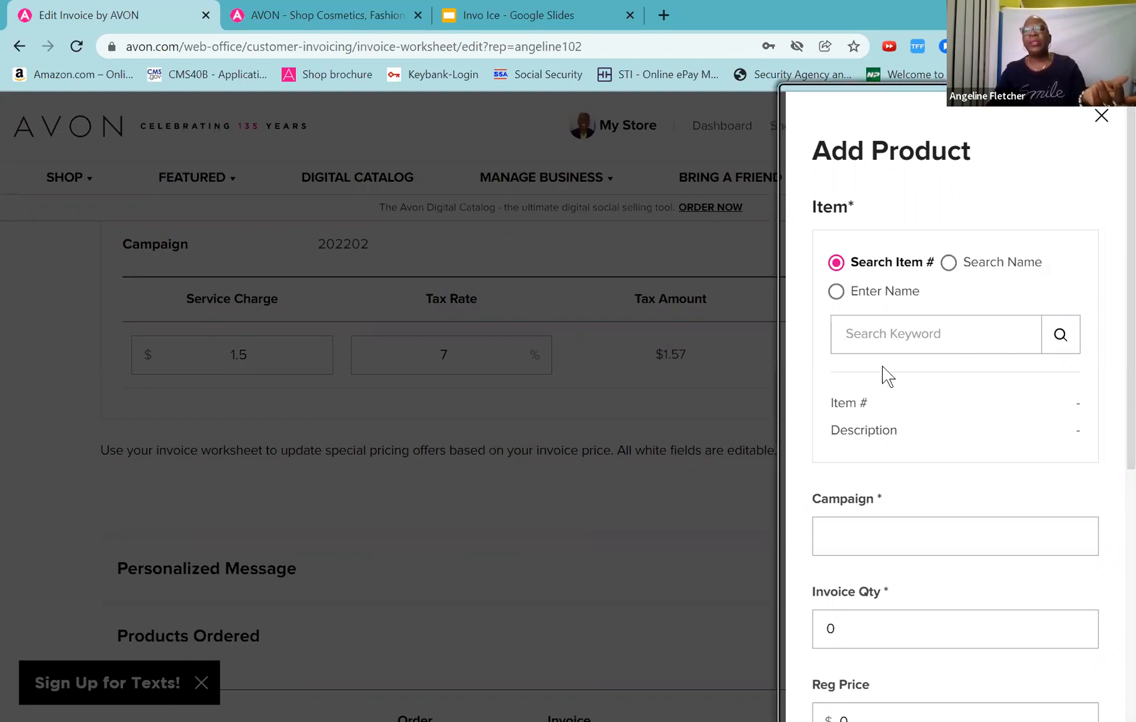
{"action": "left_click", "coordinate": [886, 326]}
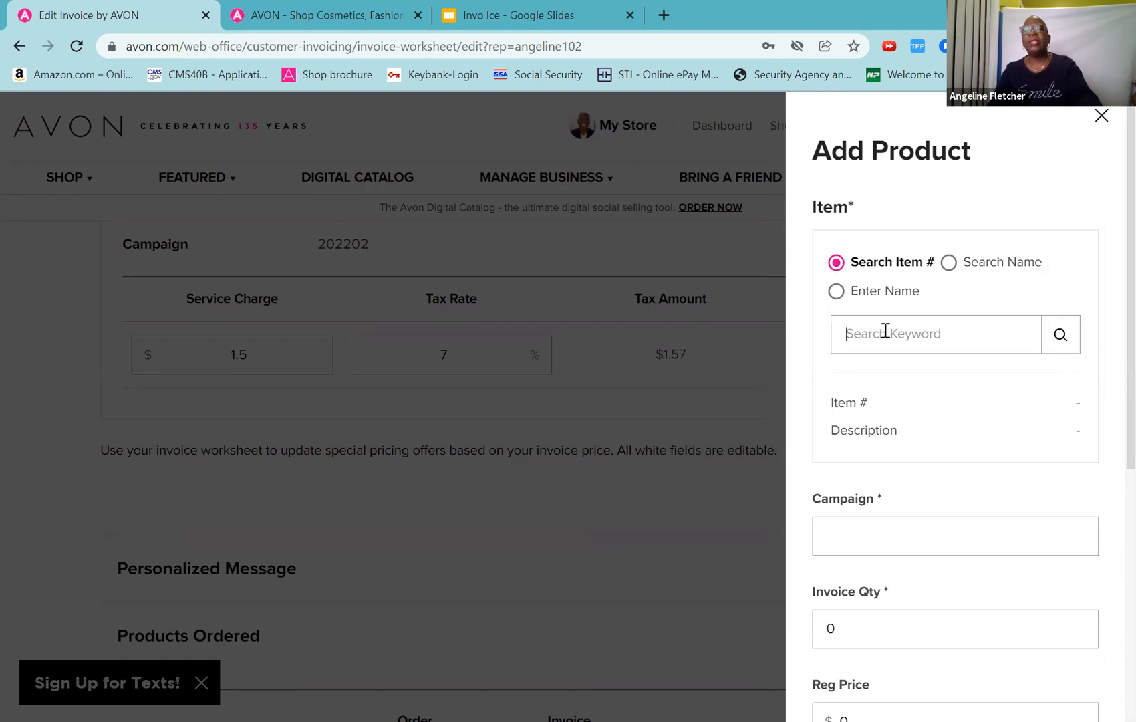
{"action": "left_click", "coordinate": [894, 537]}
{"action": "scroll", "coordinate": [894, 537], "scroll_direction": "down", "scroll_amount": 4}
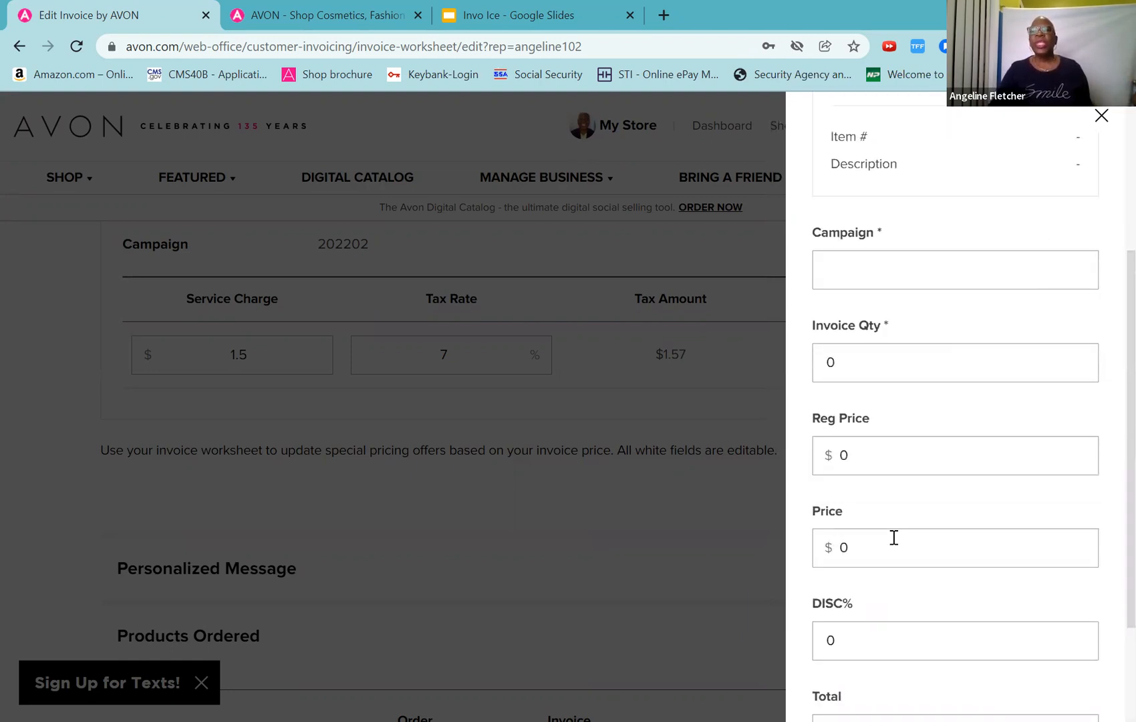
{"action": "scroll", "coordinate": [894, 537], "scroll_direction": "up", "scroll_amount": 4}
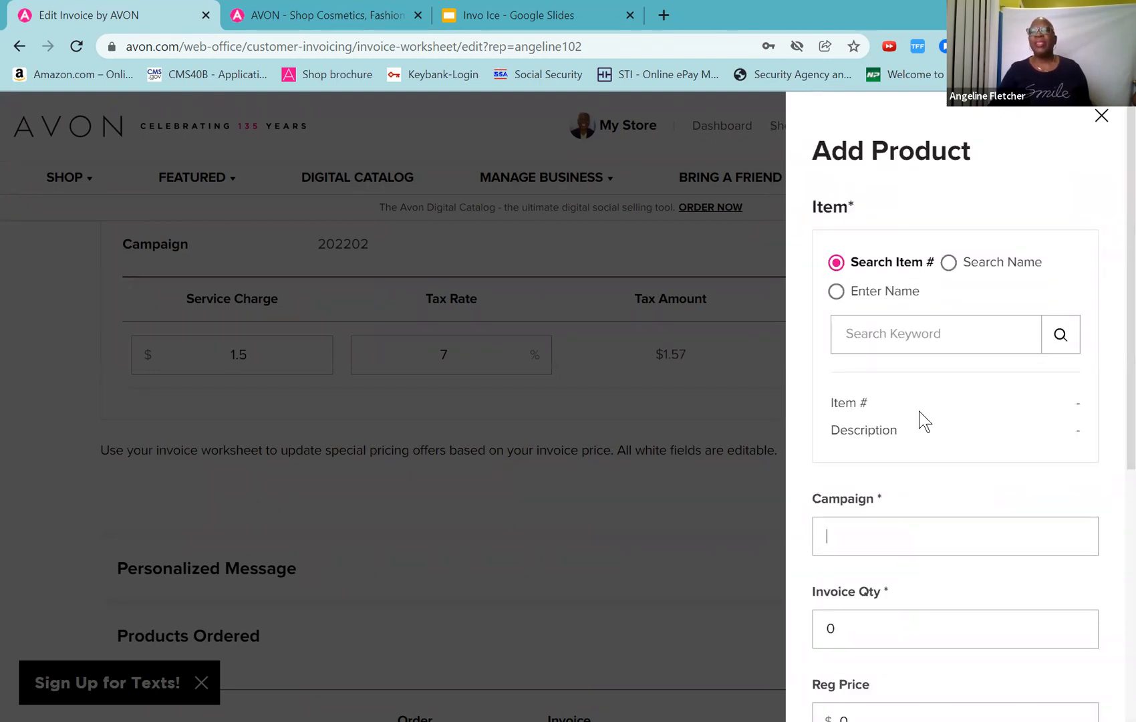
{"action": "left_click", "coordinate": [948, 264]}
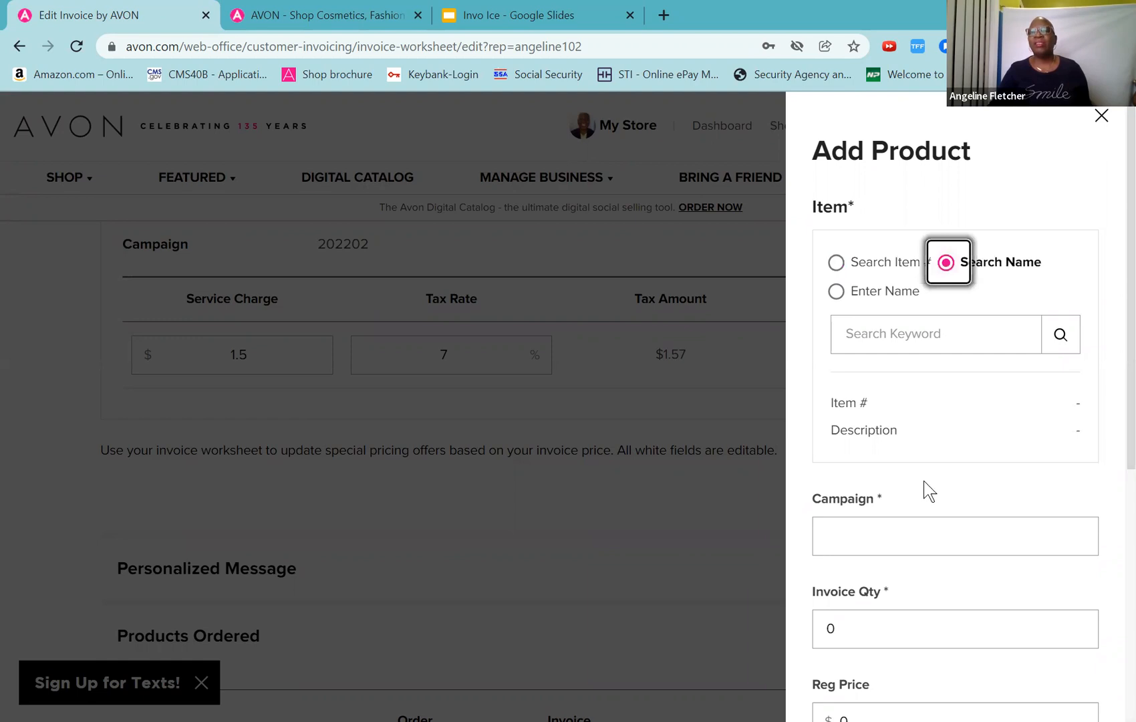
Step: Search 'skin' and pick the Skin So Soft Radiant Moisture Soft & Supple Trio, item 113187, $16.50
{"action": "left_click", "coordinate": [876, 333]}
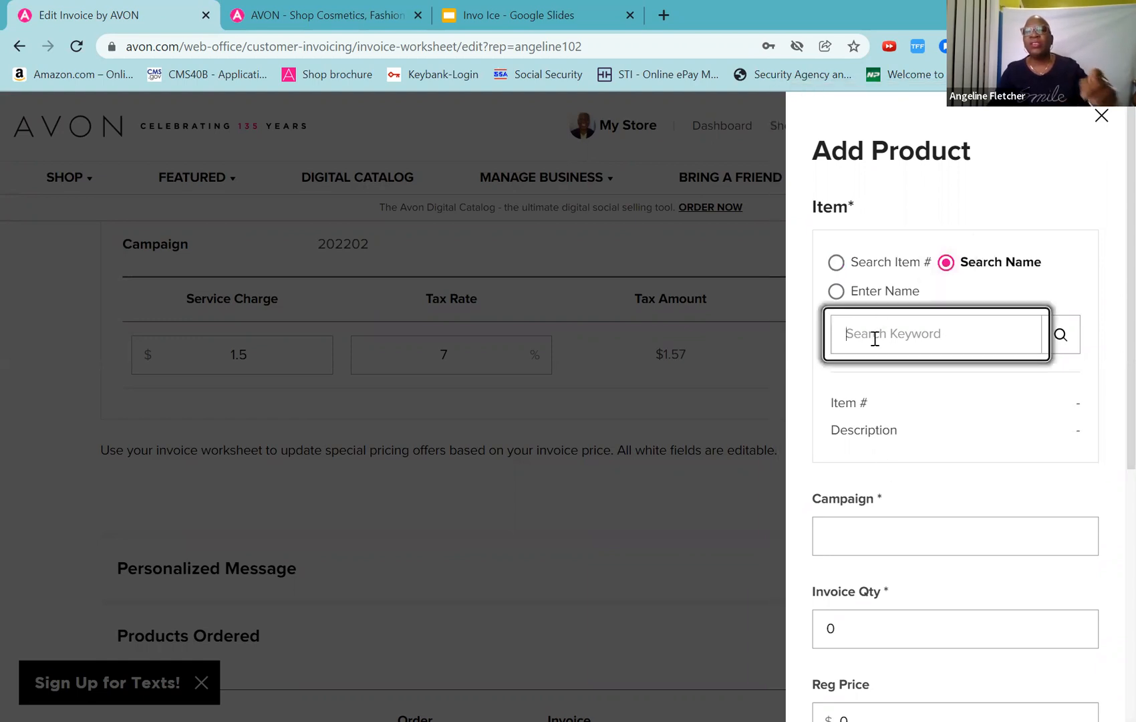
{"action": "type", "text": "skin"}
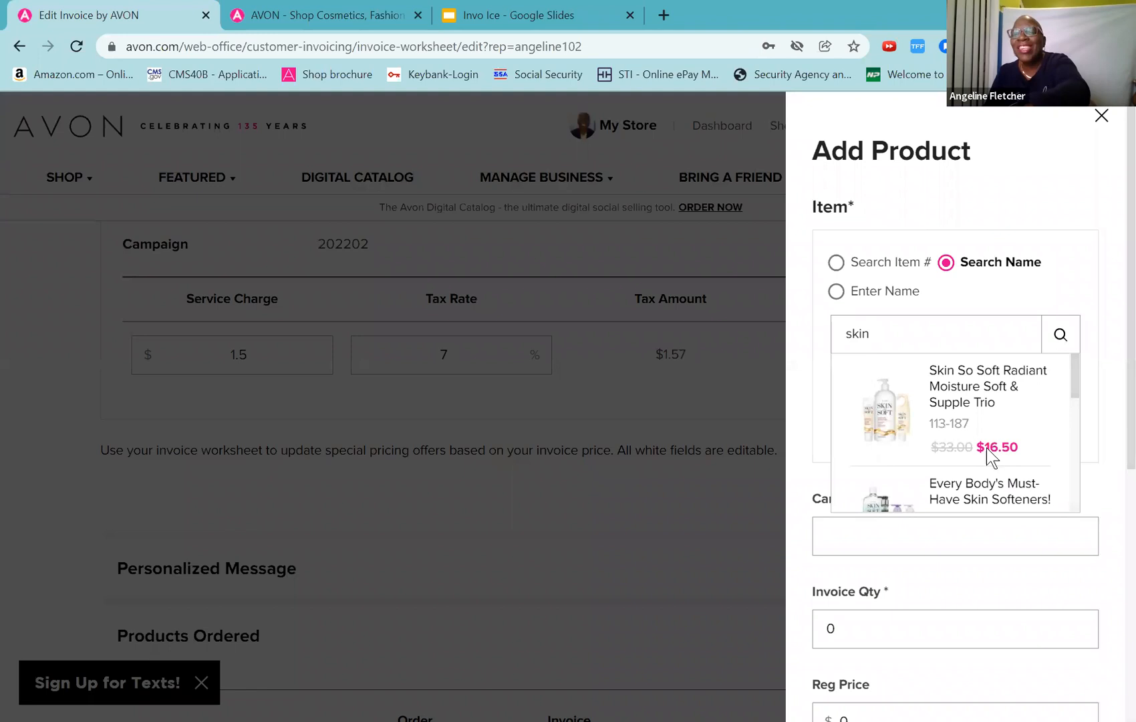
{"action": "left_click_drag", "start_coordinate": [1072, 383], "coordinate": [976, 342]}
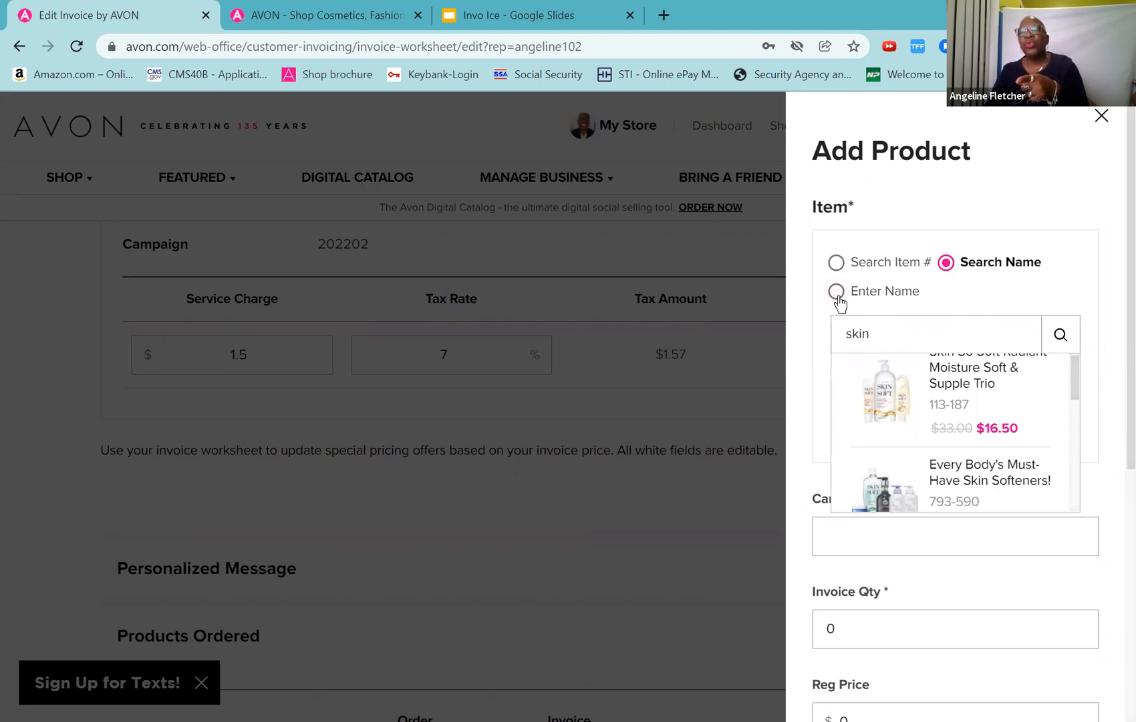
{"action": "left_click", "coordinate": [837, 263]}
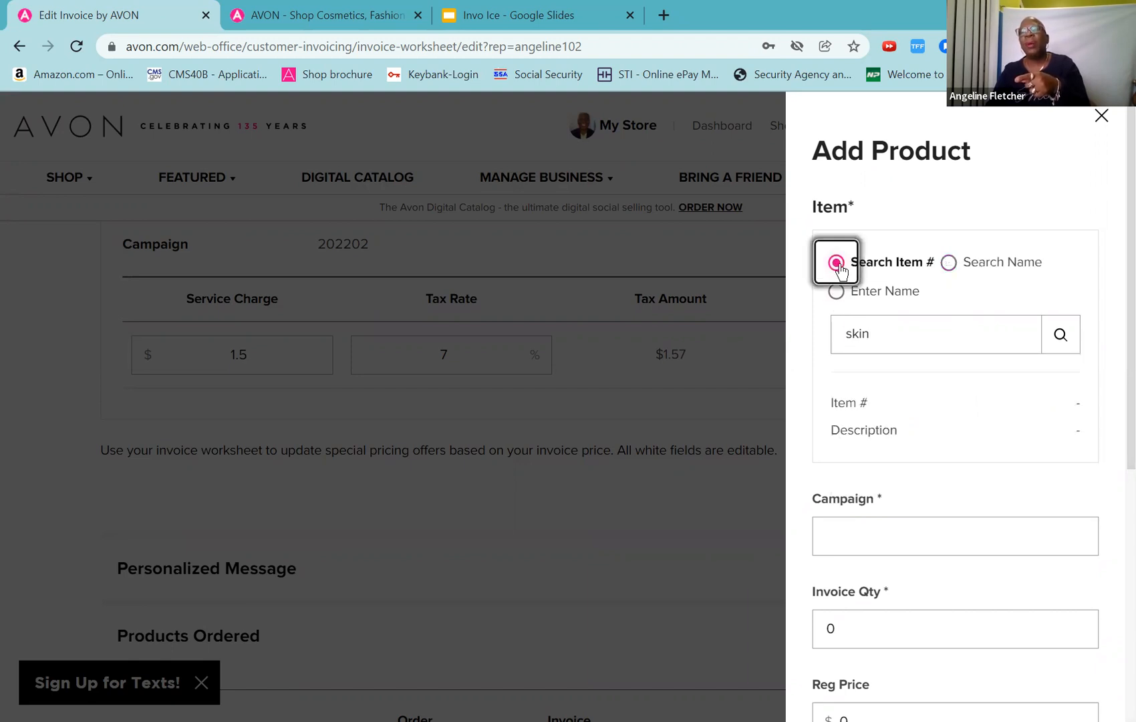
{"action": "left_click", "coordinate": [948, 264]}
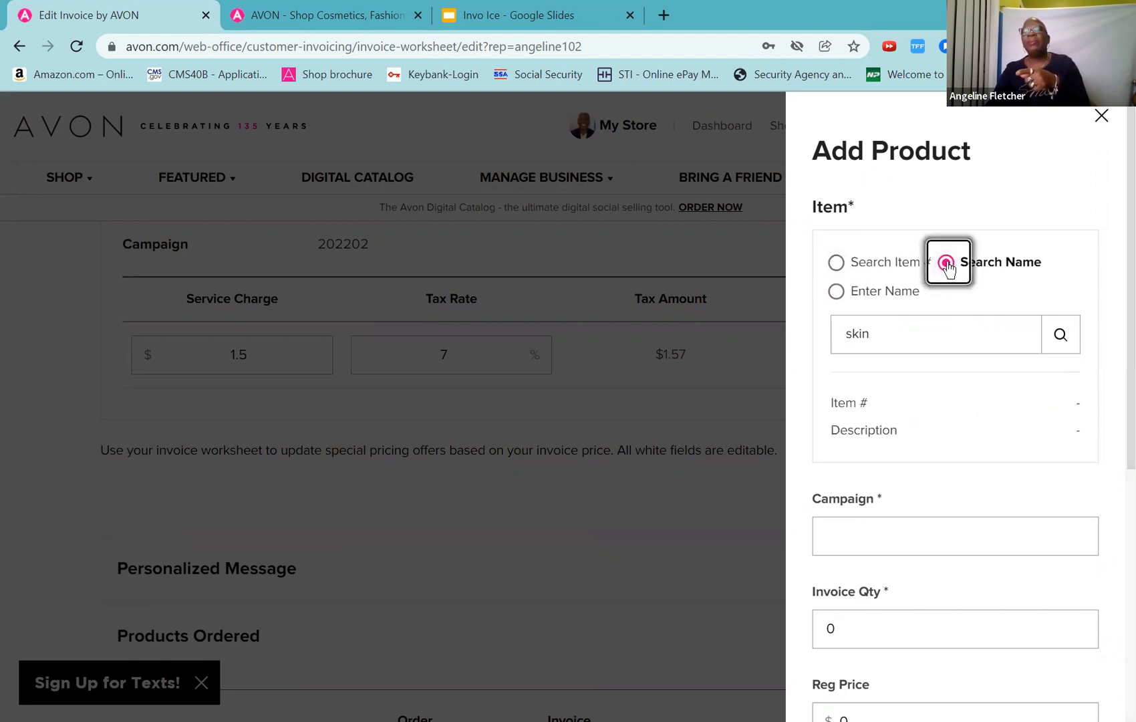
{"action": "left_click_drag", "start_coordinate": [902, 335], "coordinate": [835, 337]}
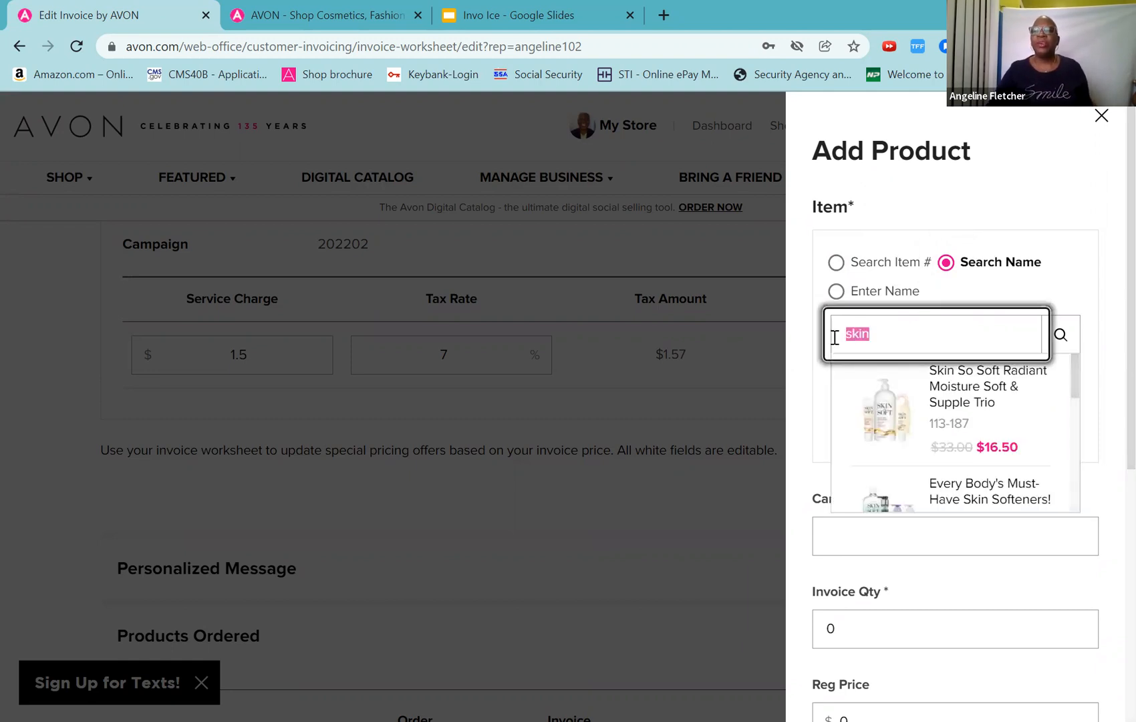
{"action": "left_click", "coordinate": [936, 413]}
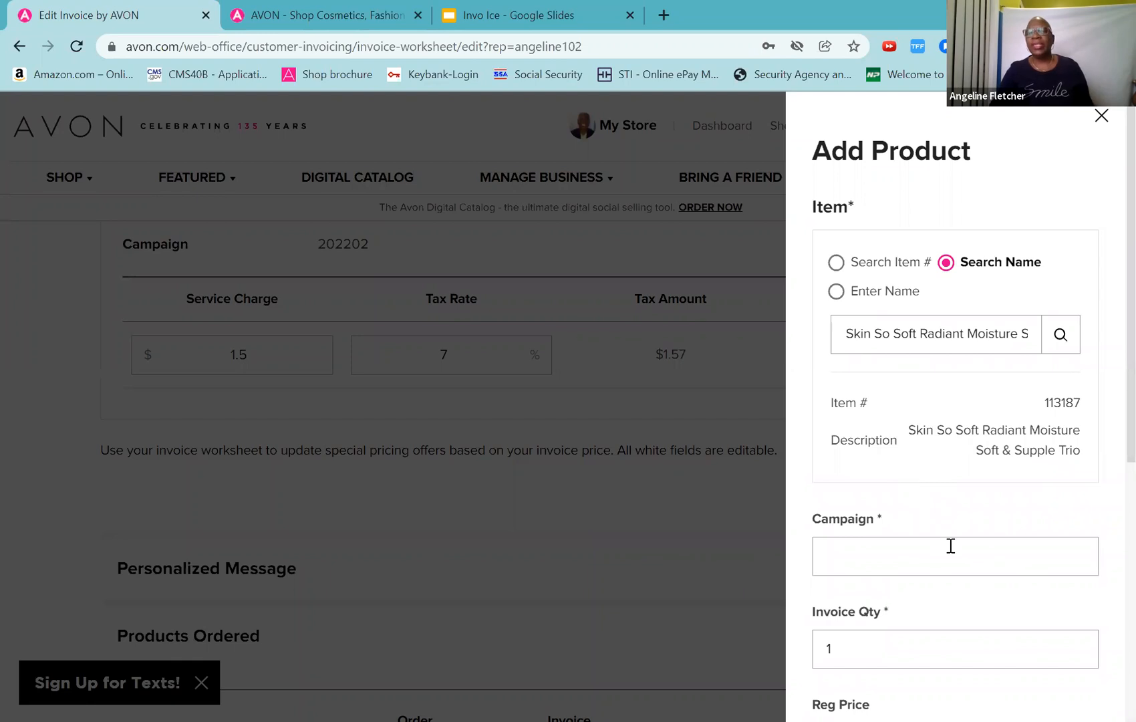
Step: Try Update at the form's bottom, then close the Add Product form unsaved
{"action": "scroll", "coordinate": [951, 546], "scroll_direction": "down", "scroll_amount": 4}
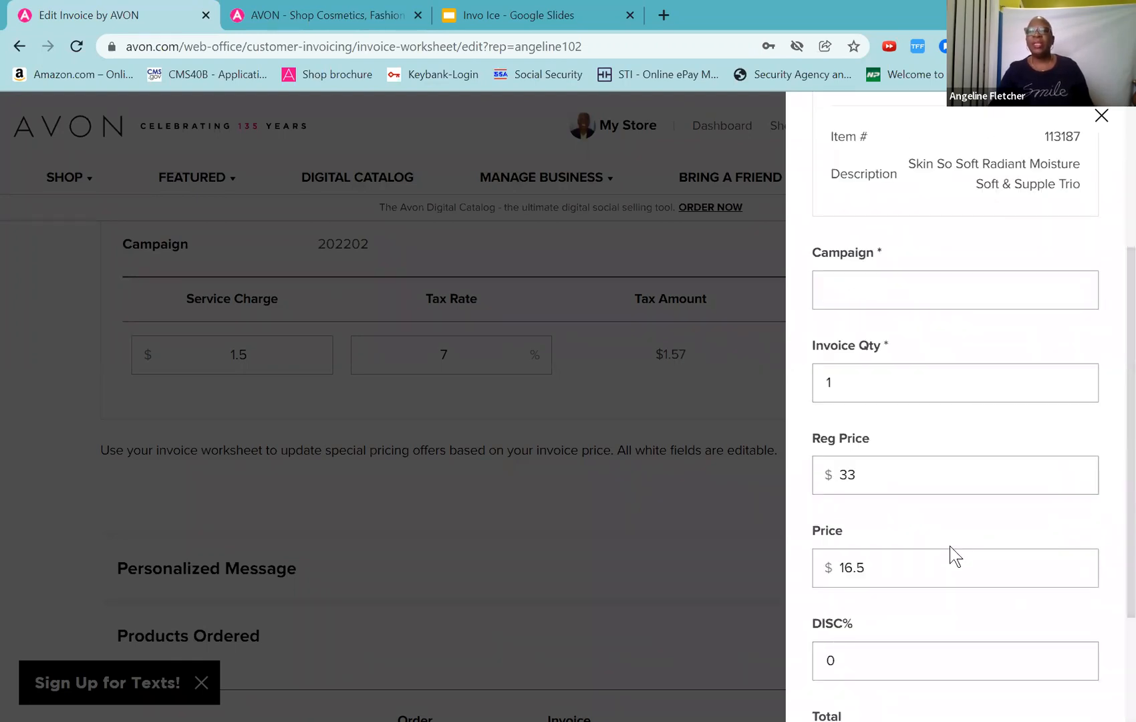
{"action": "scroll", "coordinate": [950, 544], "scroll_direction": "down", "scroll_amount": 3}
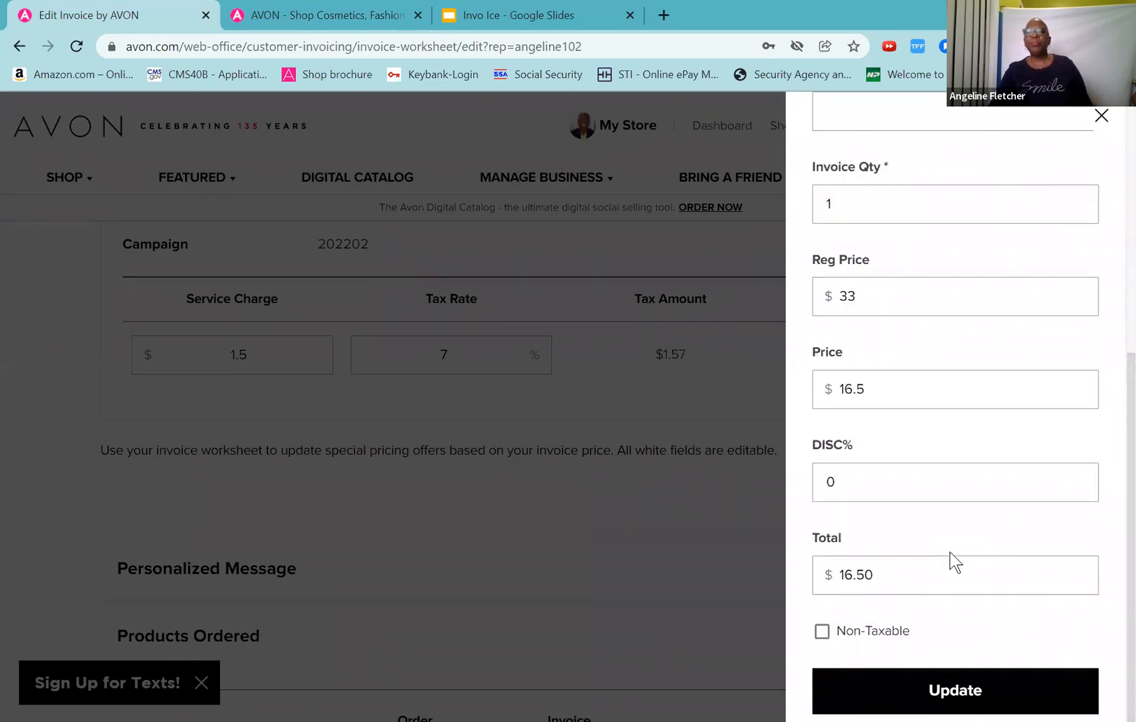
{"action": "left_click", "coordinate": [945, 693]}
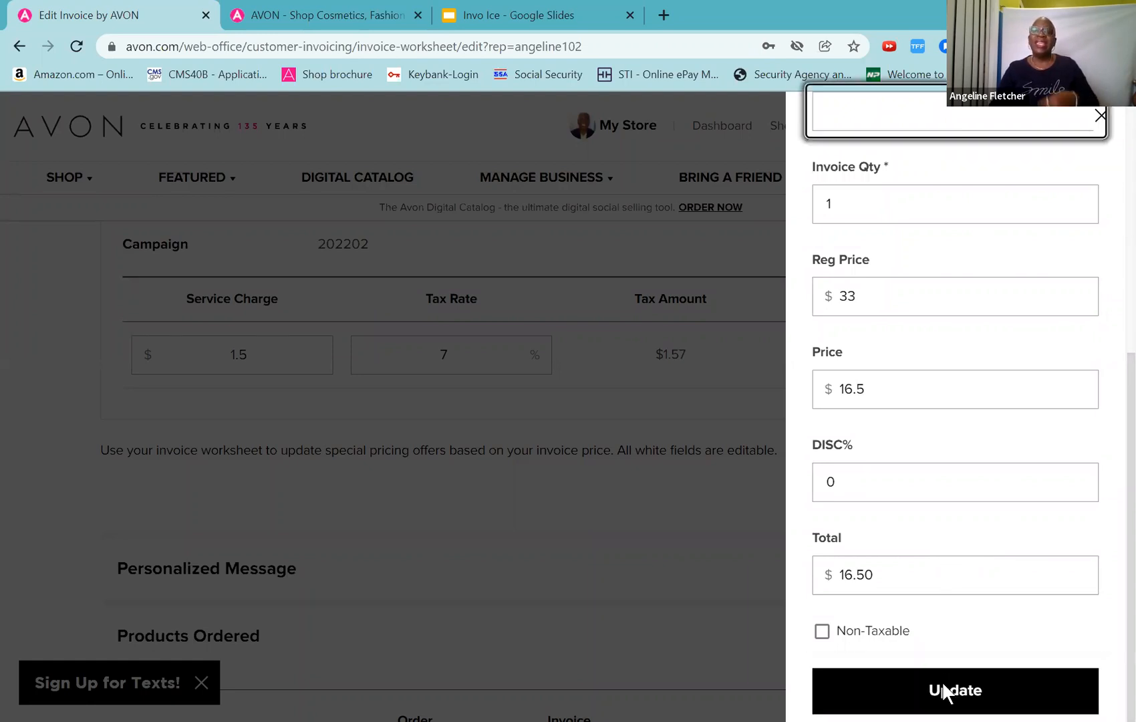
{"action": "left_click", "coordinate": [1100, 117]}
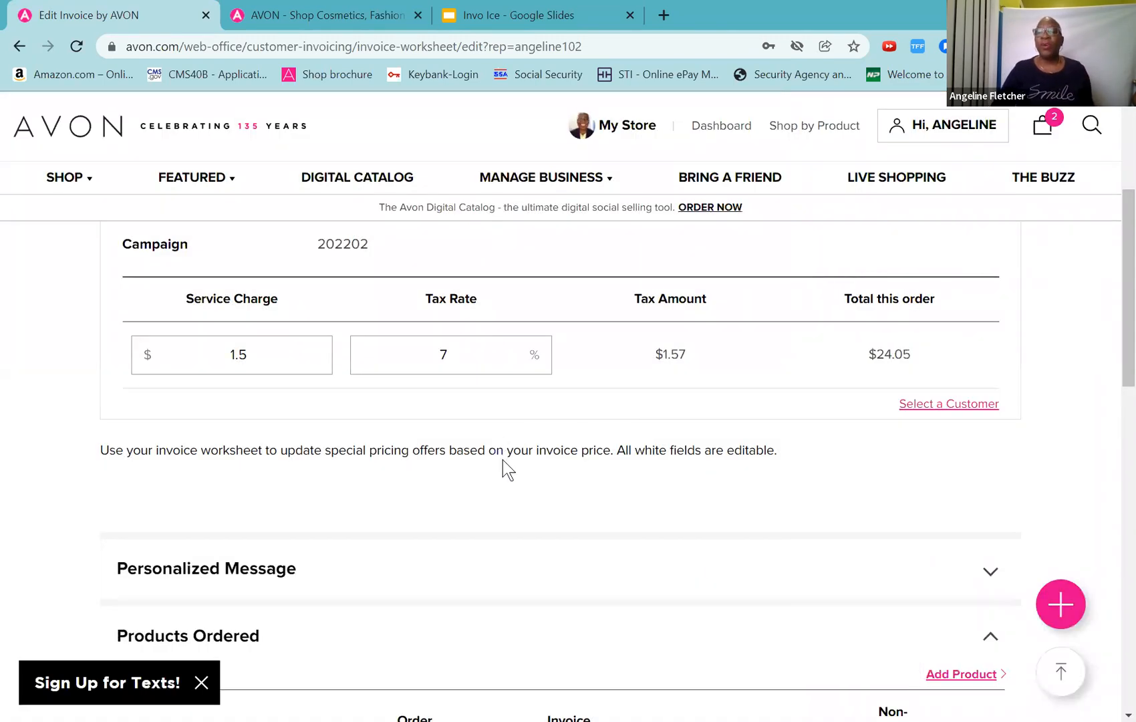
Step: Leave the Edit Invoice page for the Customer Invoicing View Saved Invoices search
{"action": "scroll", "coordinate": [502, 460], "scroll_direction": "down", "scroll_amount": 4}
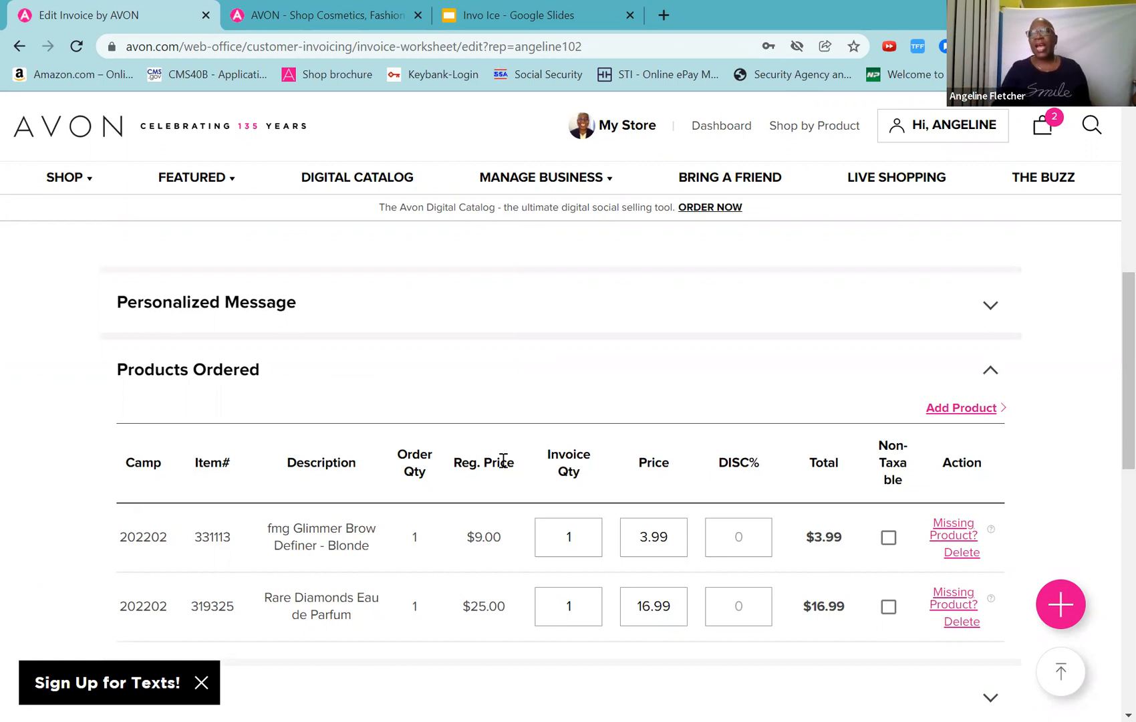
{"action": "scroll", "coordinate": [749, 407], "scroll_direction": "up", "scroll_amount": 10}
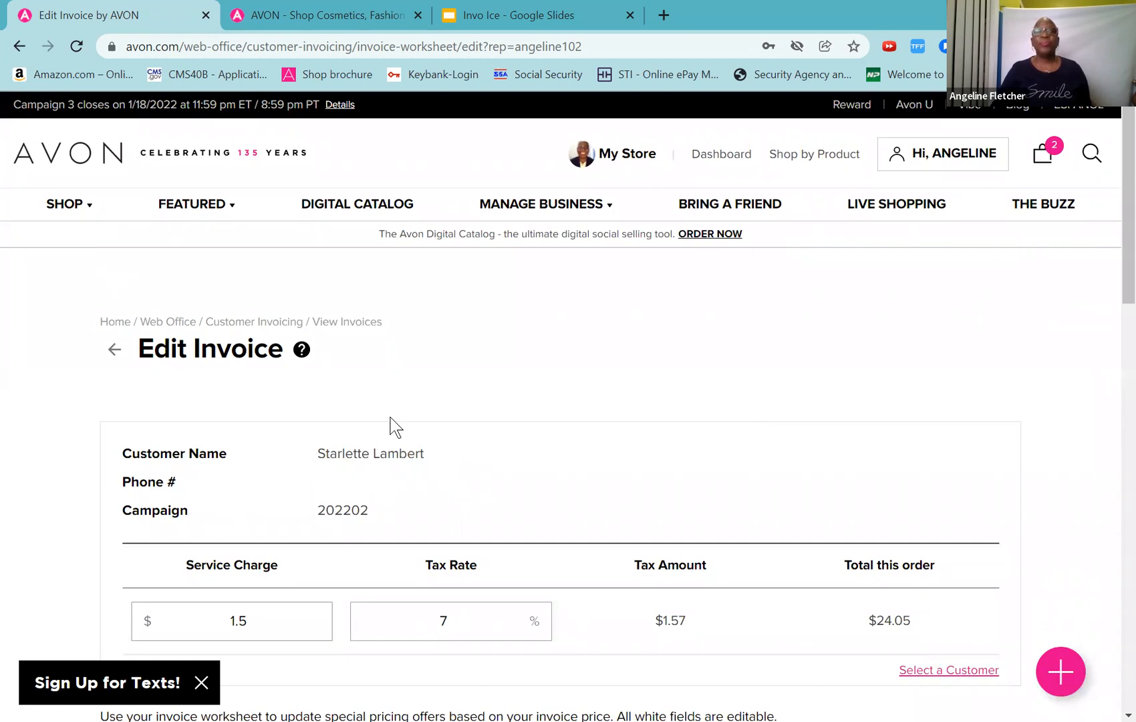
{"action": "left_click", "coordinate": [113, 349]}
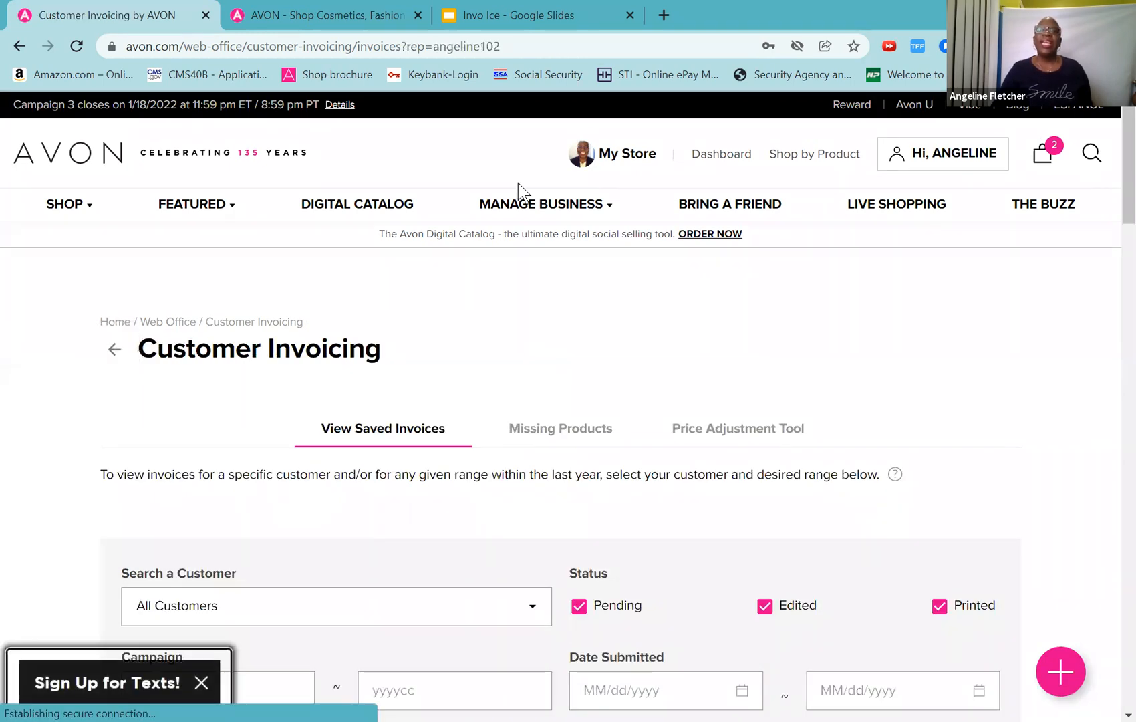
{"action": "mouse_move", "coordinate": [488, 199]}
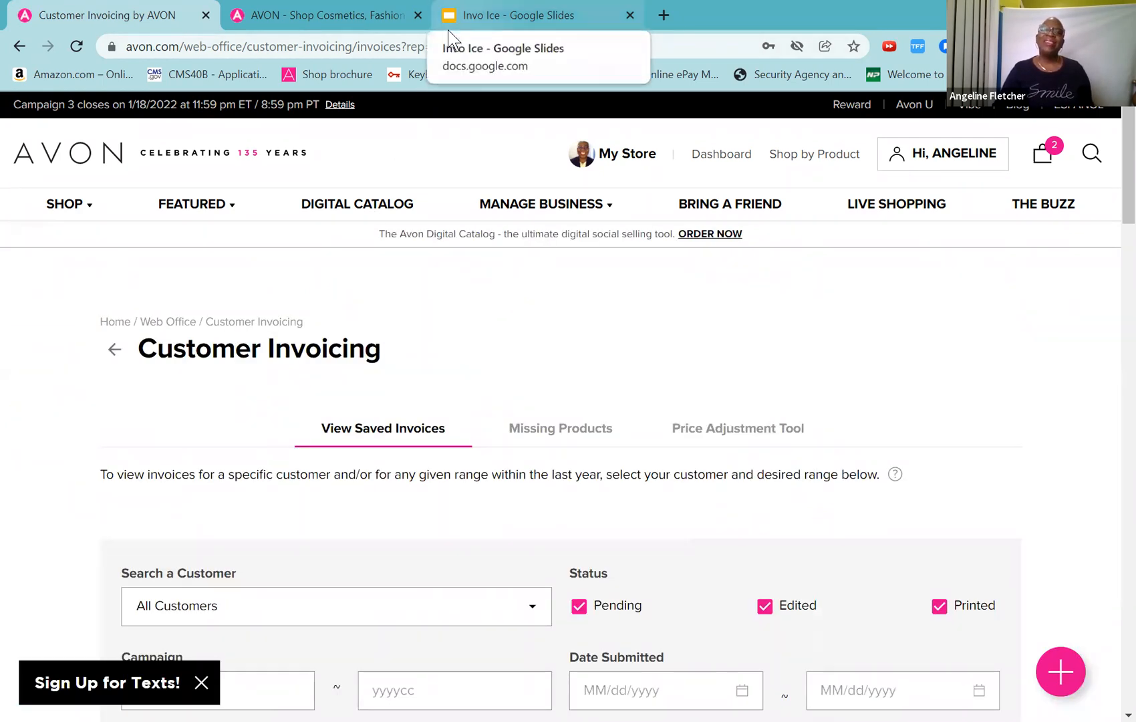
{"action": "scroll", "coordinate": [405, 506], "scroll_direction": "down", "scroll_amount": 4}
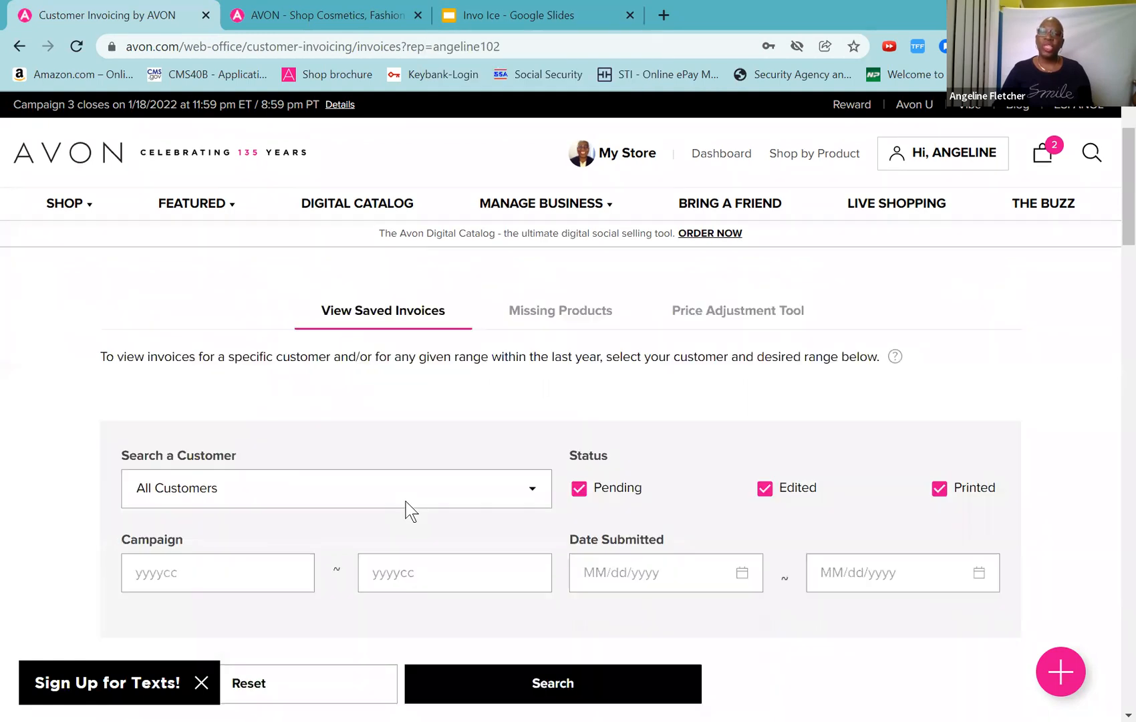
{"action": "scroll", "coordinate": [406, 507], "scroll_direction": "up", "scroll_amount": 4}
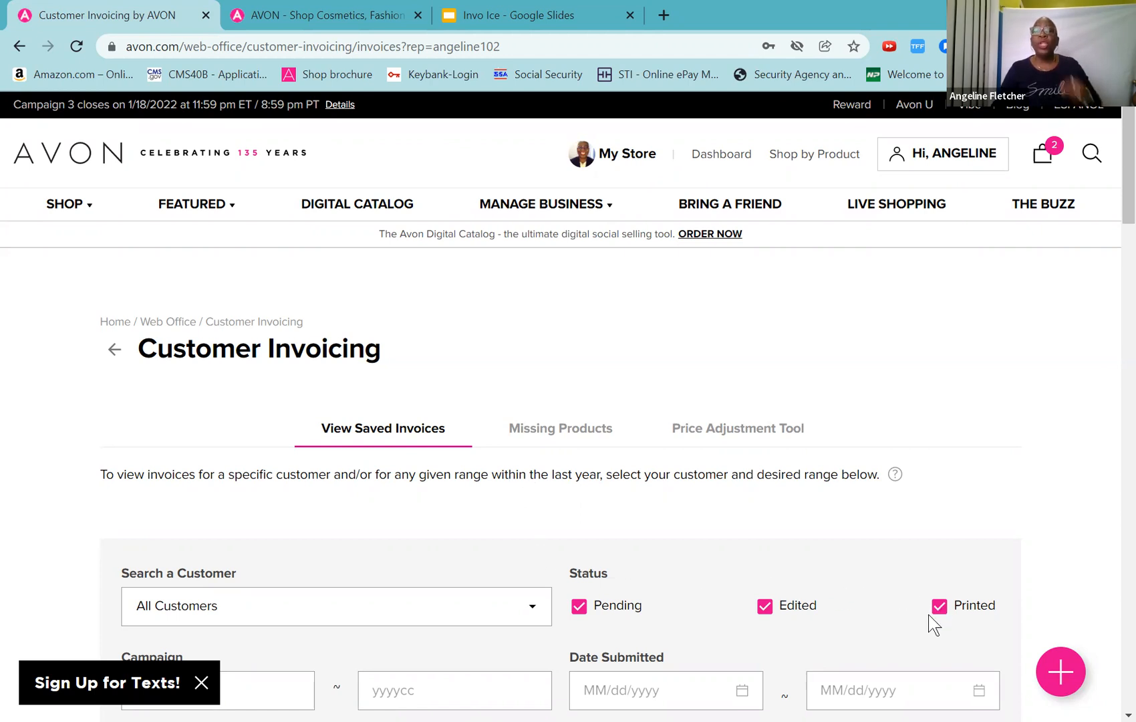
{"action": "scroll", "coordinate": [769, 541], "scroll_direction": "down", "scroll_amount": 4}
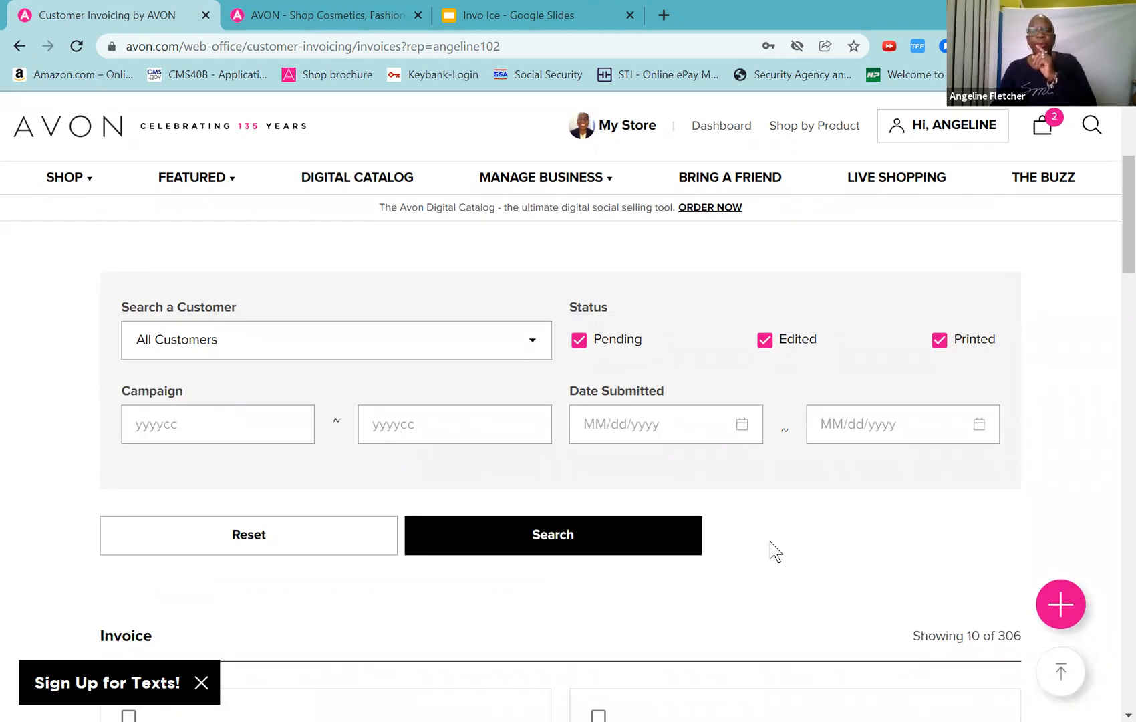
{"action": "scroll", "coordinate": [770, 541], "scroll_direction": "down", "scroll_amount": 4}
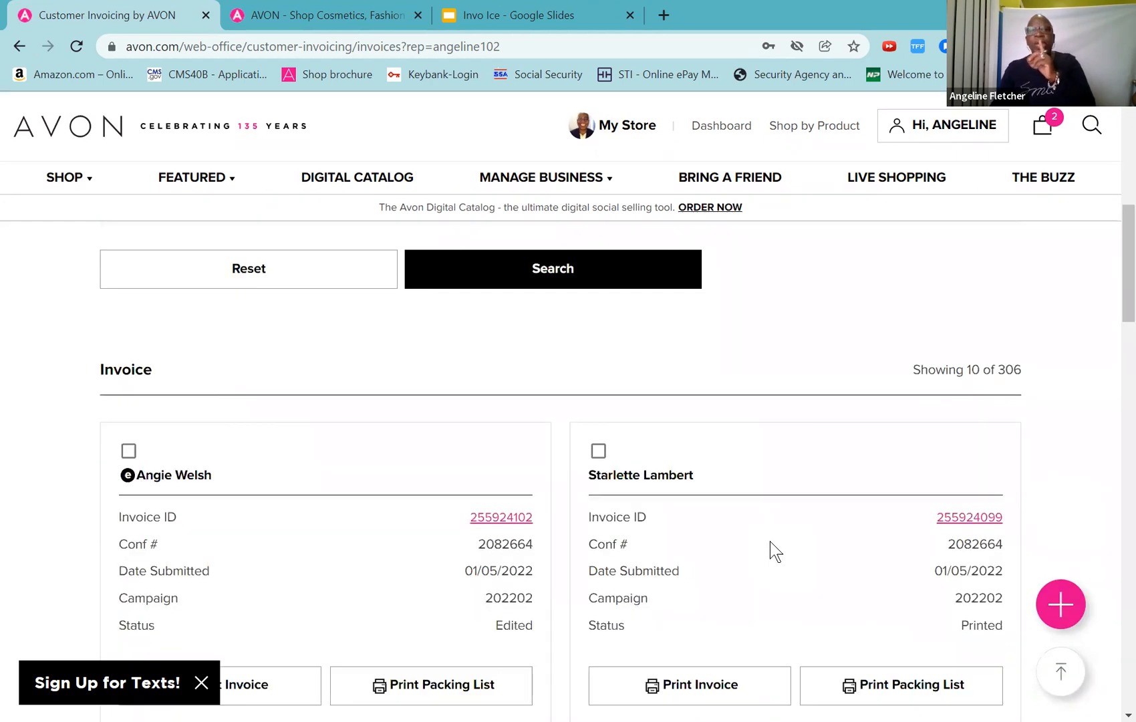
{"action": "scroll", "coordinate": [770, 541], "scroll_direction": "down", "scroll_amount": 4}
{"action": "scroll", "coordinate": [770, 541], "scroll_direction": "down", "scroll_amount": 4}
{"action": "scroll", "coordinate": [769, 540], "scroll_direction": "up", "scroll_amount": 8}
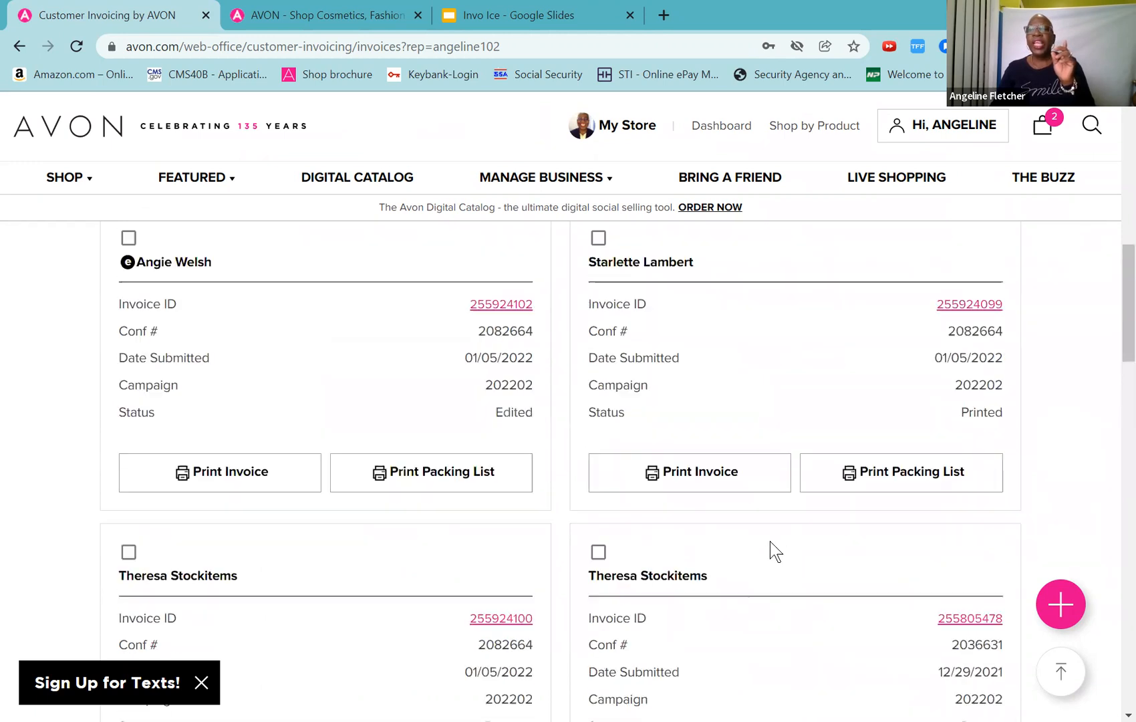
{"action": "scroll", "coordinate": [770, 540], "scroll_direction": "down", "scroll_amount": 4}
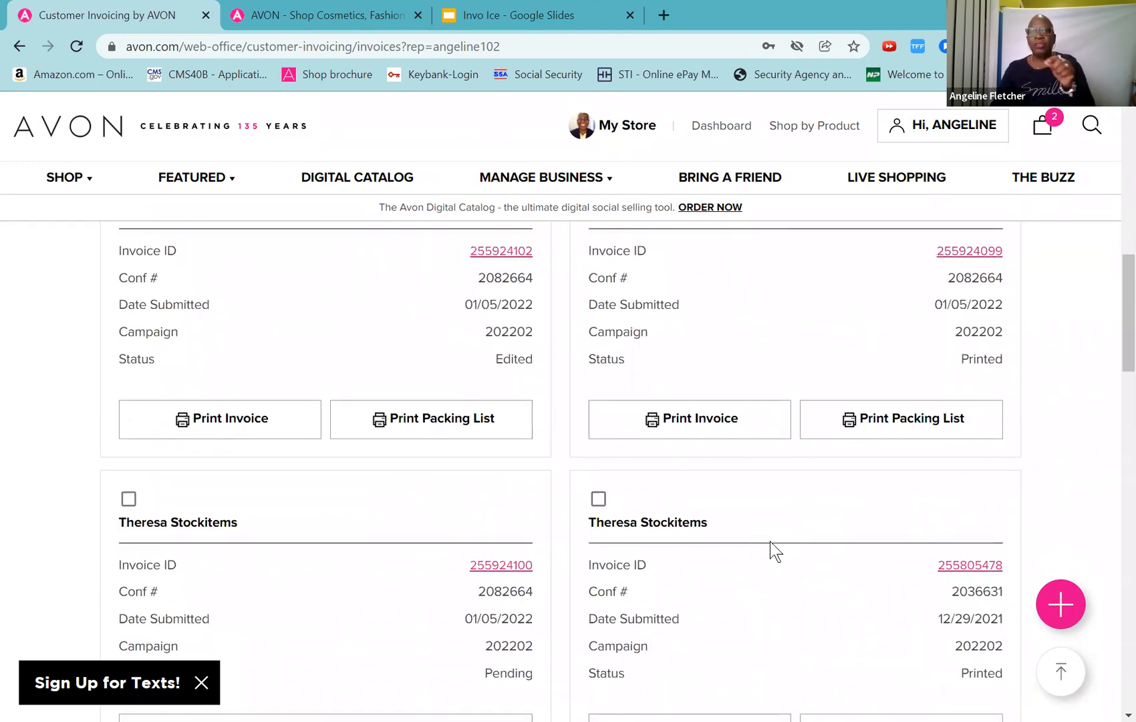
{"action": "scroll", "coordinate": [770, 541], "scroll_direction": "down", "scroll_amount": 8}
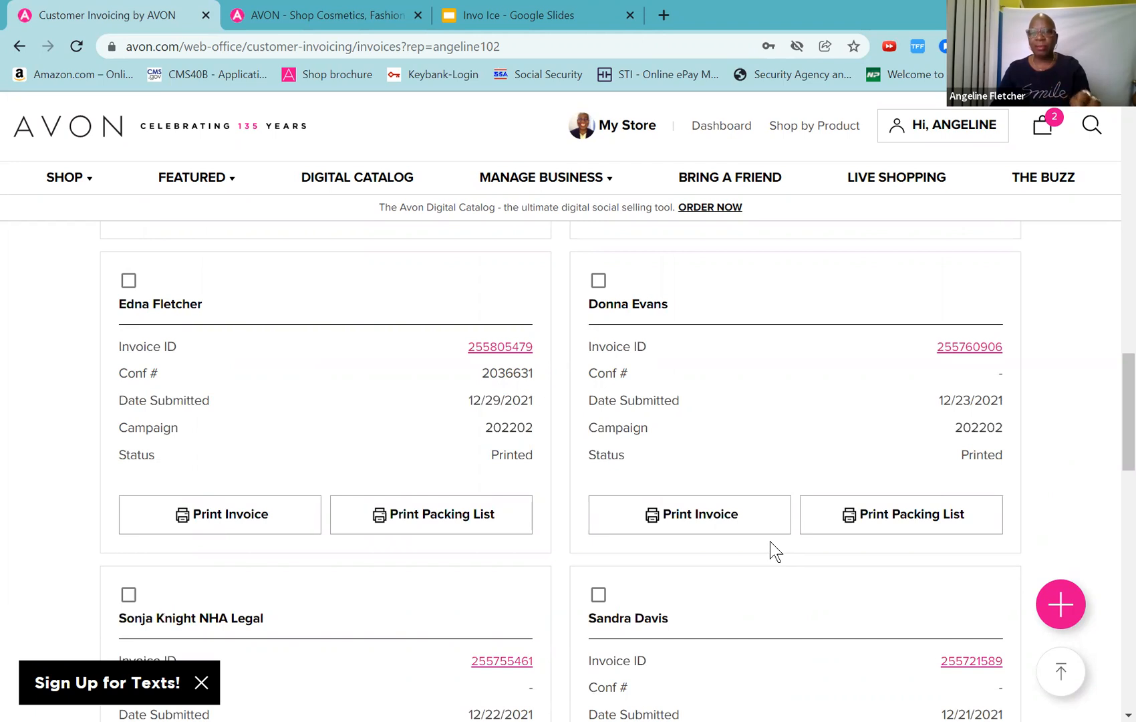
{"action": "scroll", "coordinate": [770, 542], "scroll_direction": "down", "scroll_amount": 8}
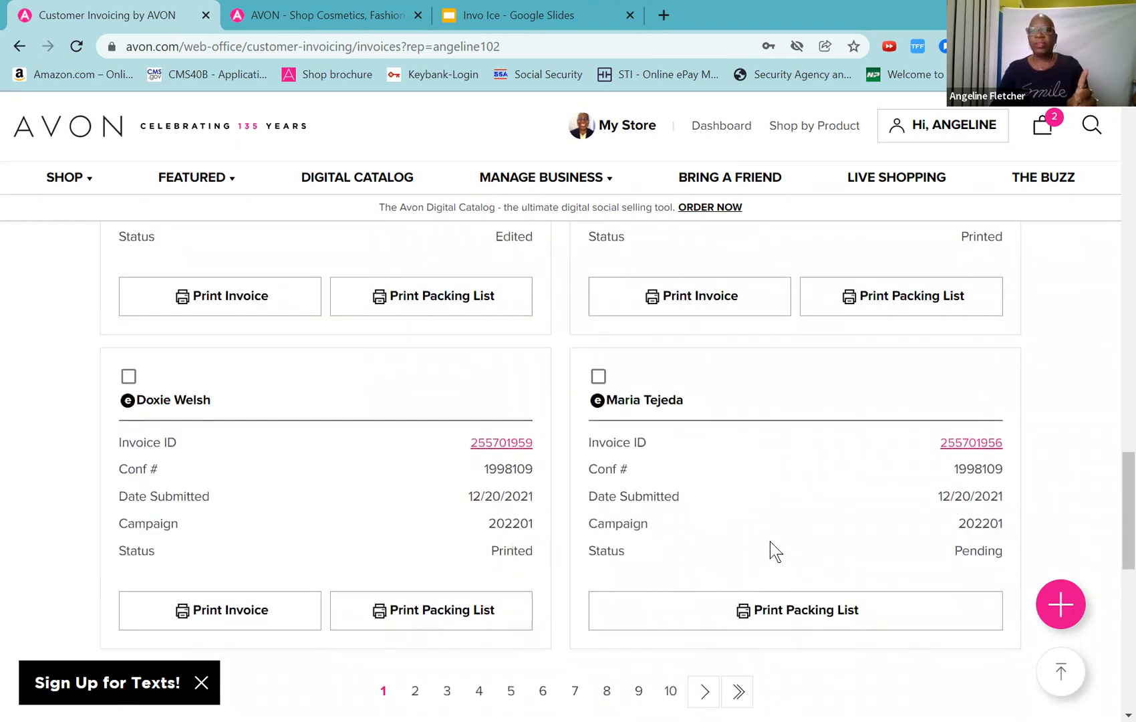
{"action": "scroll", "coordinate": [769, 540], "scroll_direction": "down", "scroll_amount": 4}
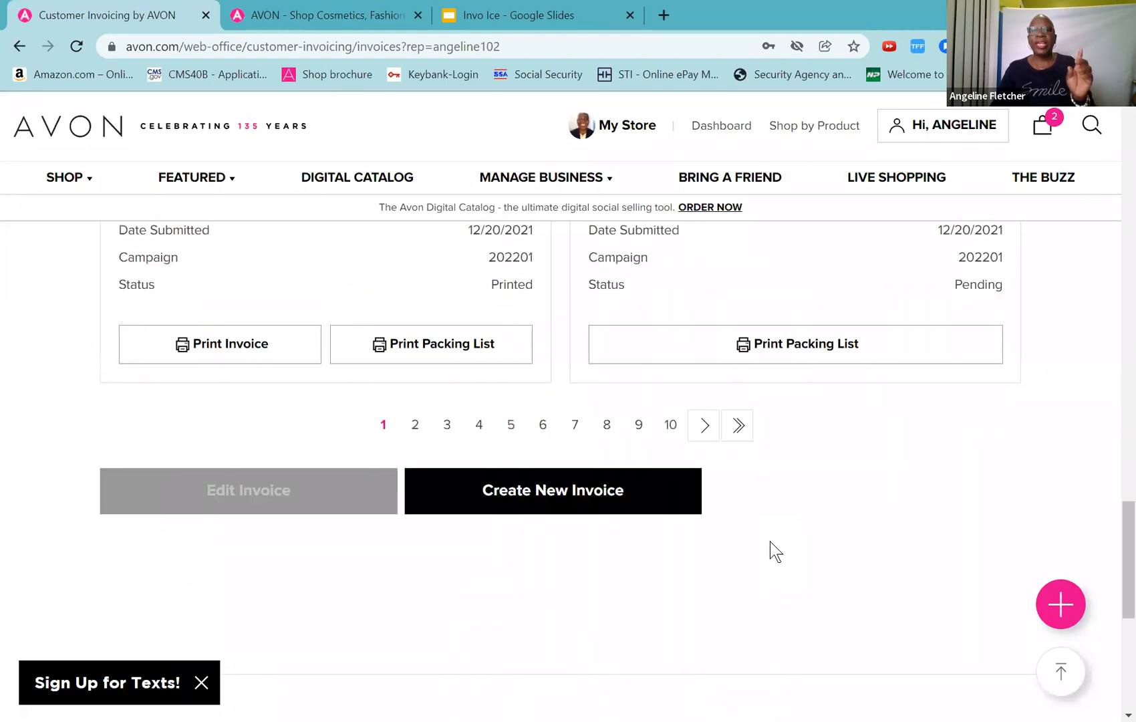
{"action": "scroll", "coordinate": [487, 468], "scroll_direction": "up", "scroll_amount": 8}
{"action": "scroll", "coordinate": [487, 468], "scroll_direction": "up", "scroll_amount": 15}
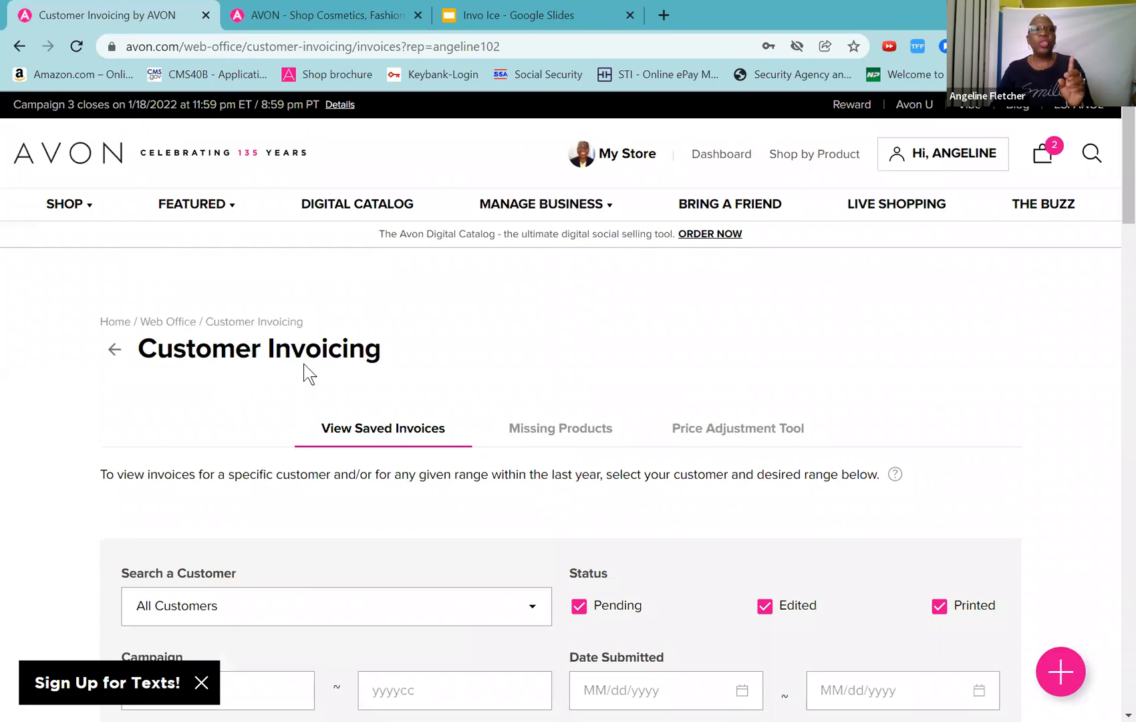
{"action": "scroll", "coordinate": [510, 498], "scroll_direction": "down", "scroll_amount": 20}
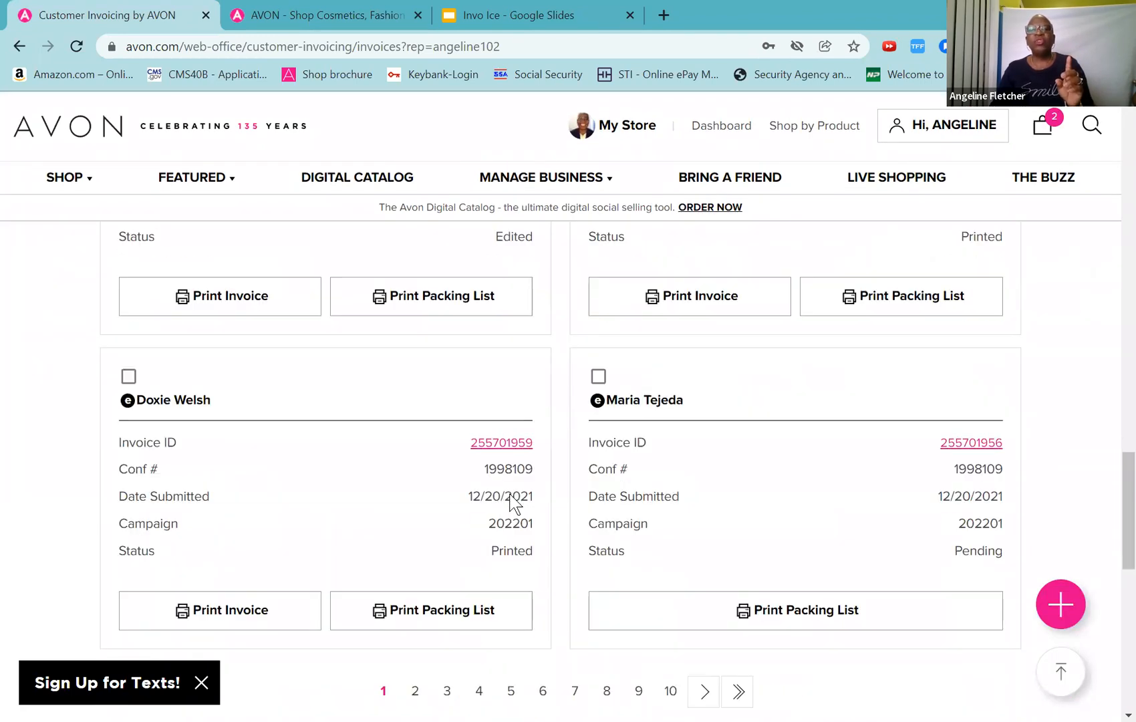
{"action": "scroll", "coordinate": [510, 498], "scroll_direction": "down", "scroll_amount": 8}
{"action": "scroll", "coordinate": [512, 502], "scroll_direction": "up", "scroll_amount": 4}
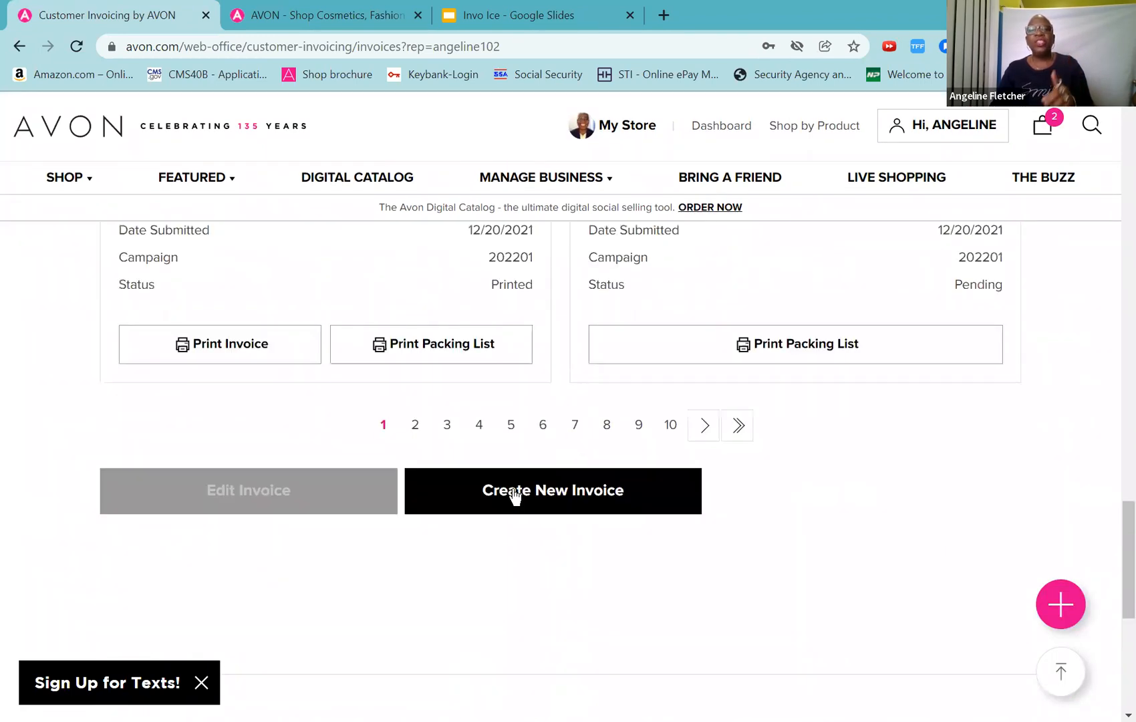
Step: Create a new invoice for campaign 202203 and review its empty $0.00 worksheet
{"action": "left_click", "coordinate": [513, 492]}
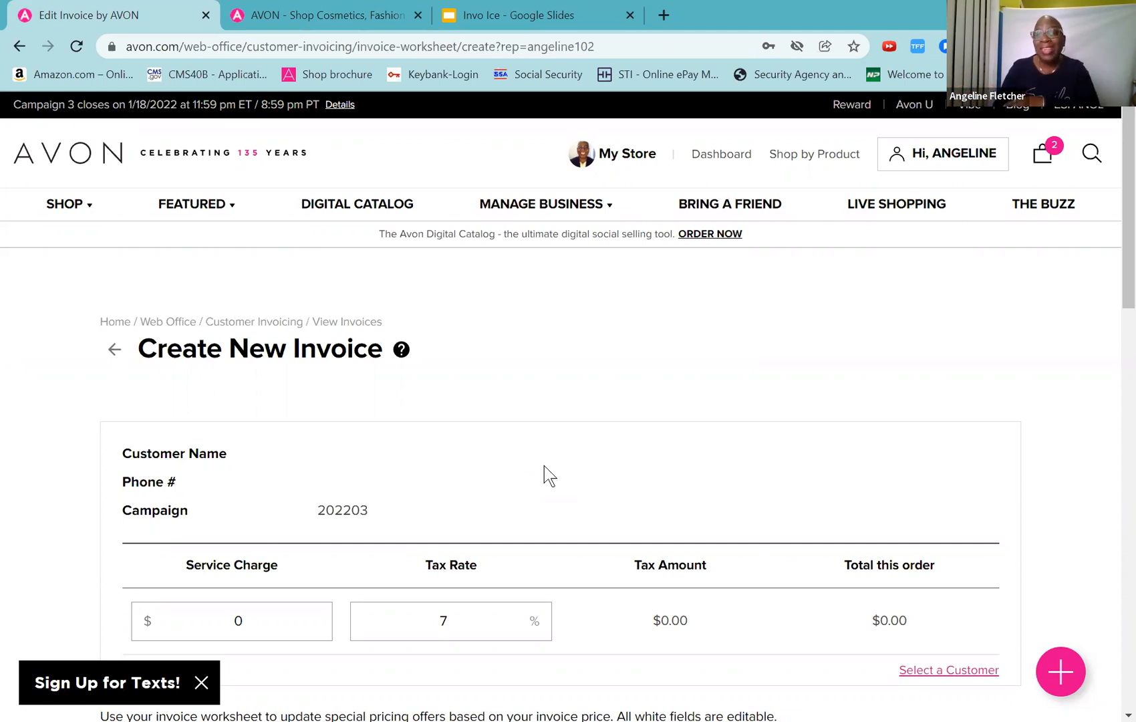
{"action": "scroll", "coordinate": [544, 465], "scroll_direction": "down", "scroll_amount": 5}
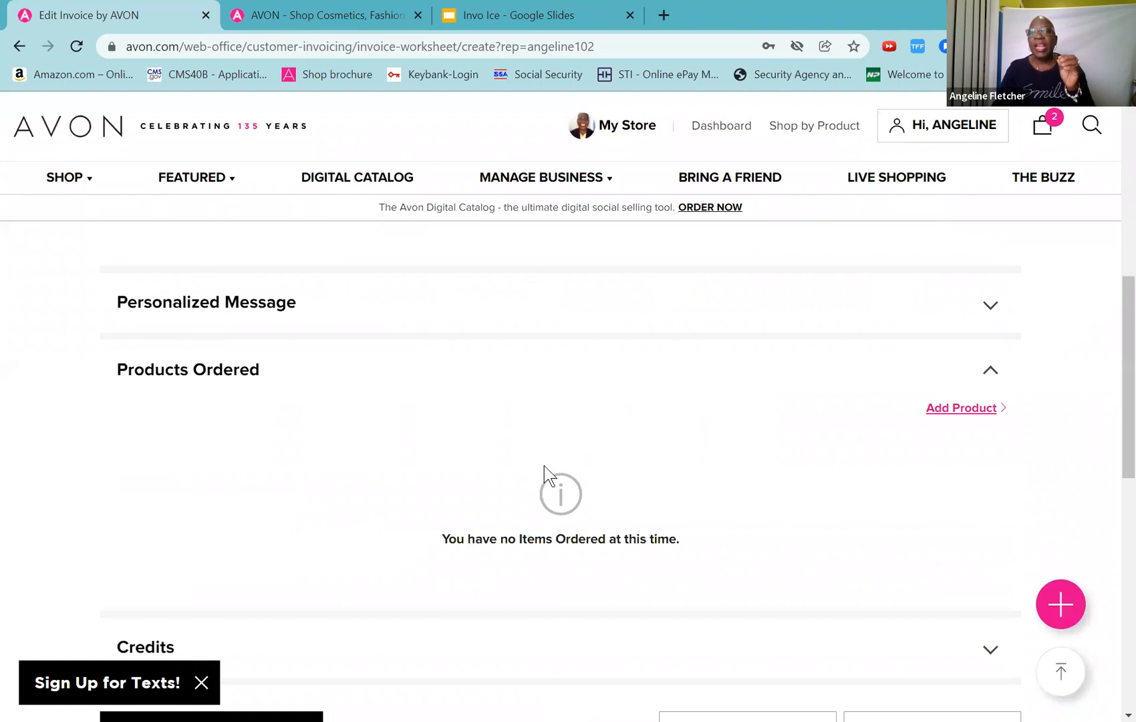
{"action": "scroll", "coordinate": [544, 465], "scroll_direction": "up", "scroll_amount": 4}
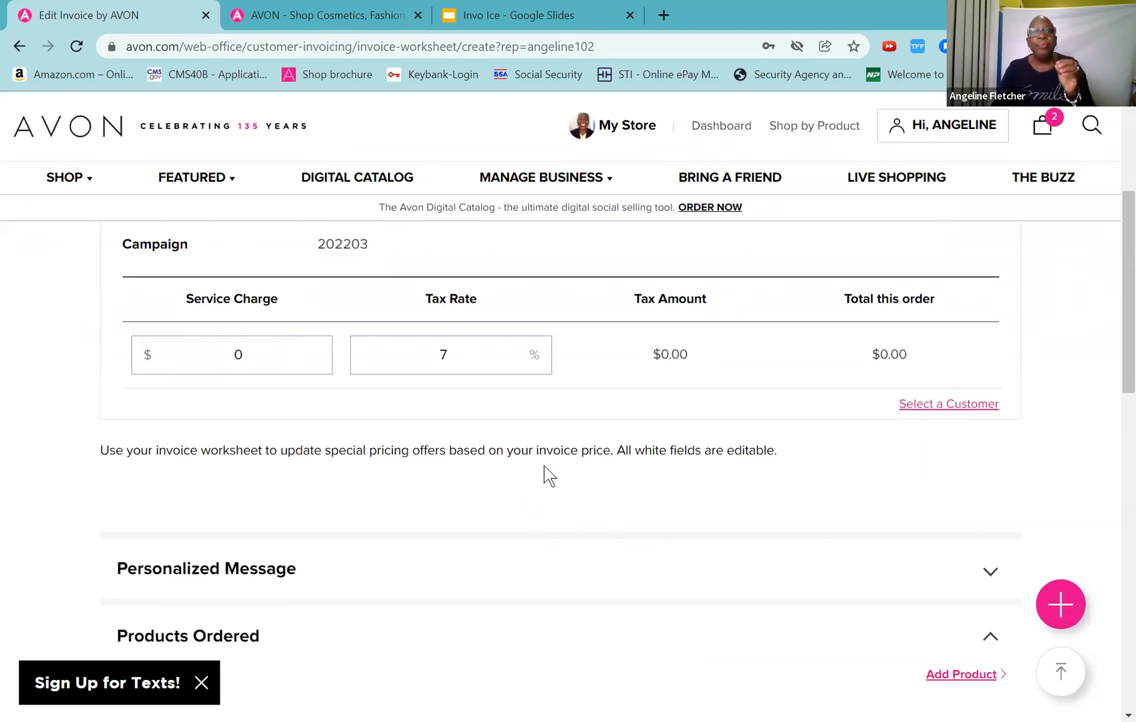
{"action": "scroll", "coordinate": [545, 466], "scroll_direction": "up", "scroll_amount": 4}
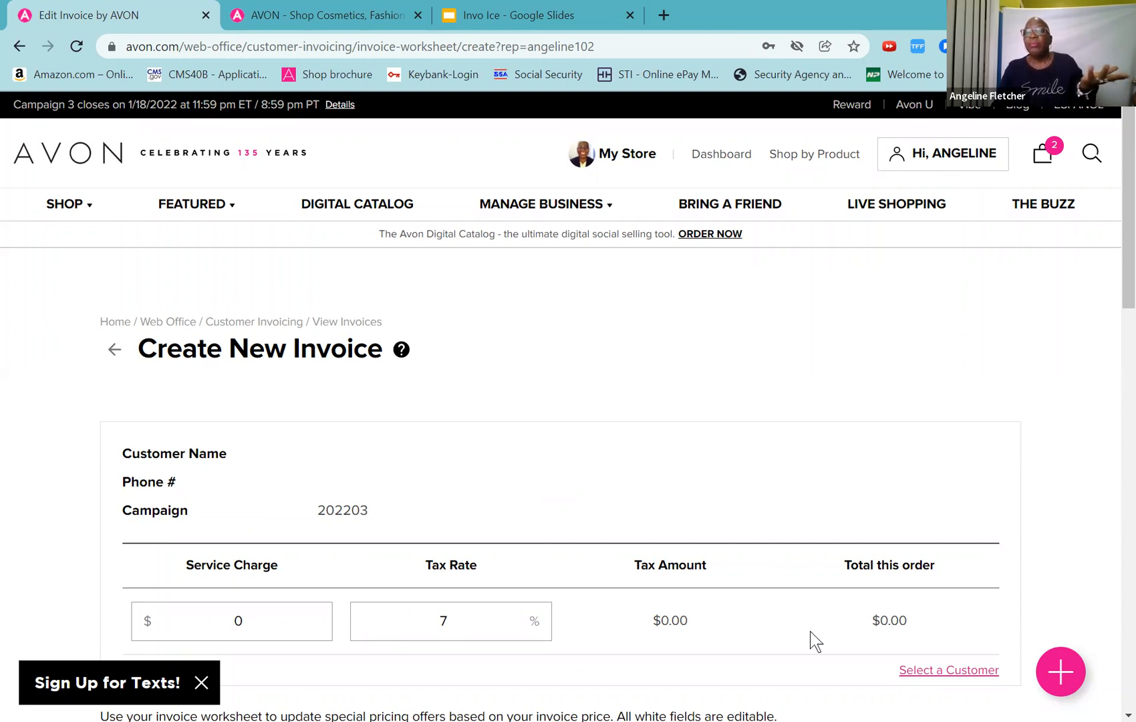
Step: Enter the new customer's full name as the invoice customer, bringing the total to $1.61
{"action": "left_click", "coordinate": [921, 674]}
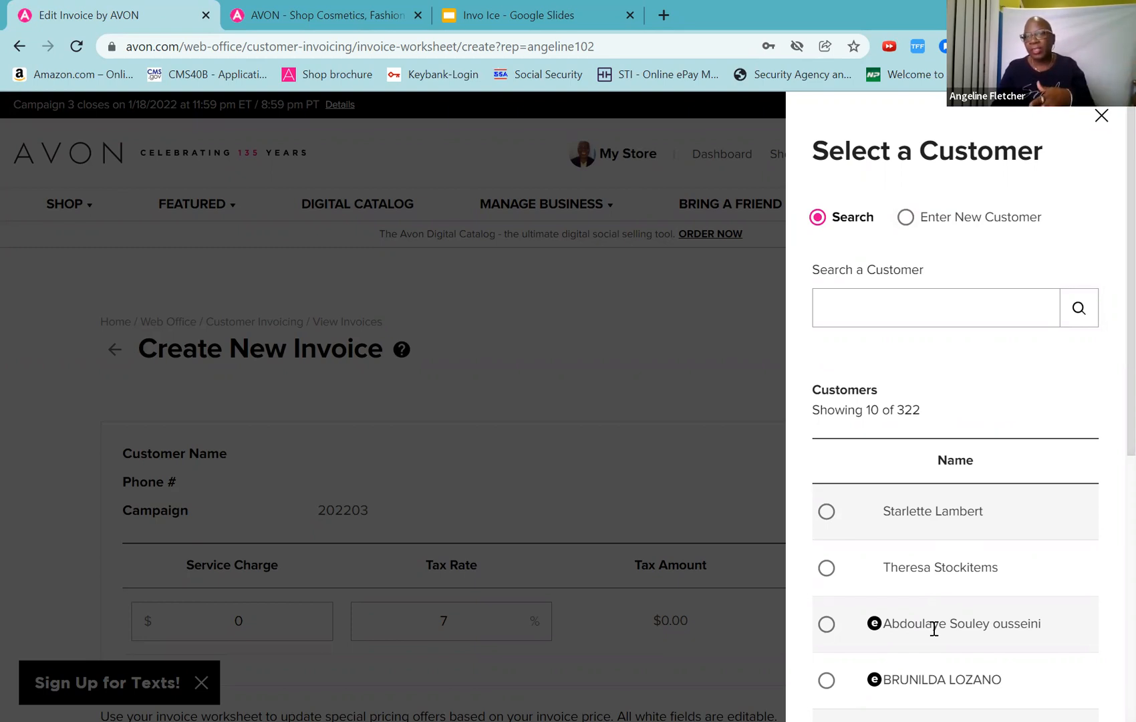
{"action": "left_click", "coordinate": [906, 218]}
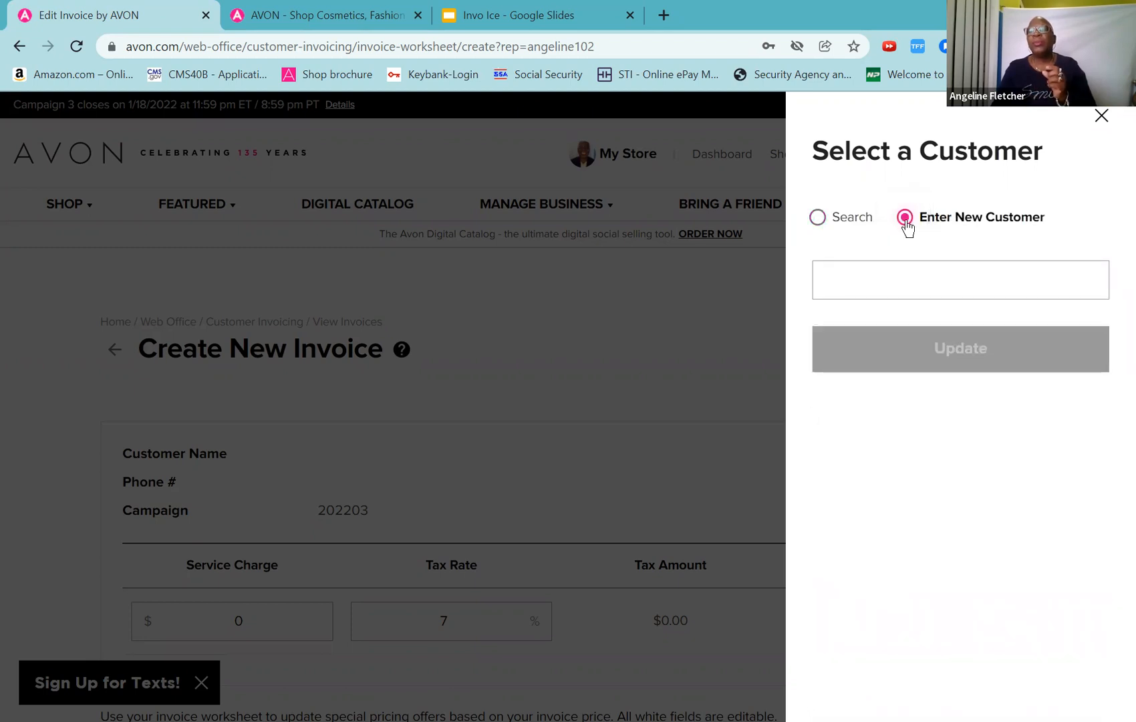
{"action": "left_click", "coordinate": [885, 284]}
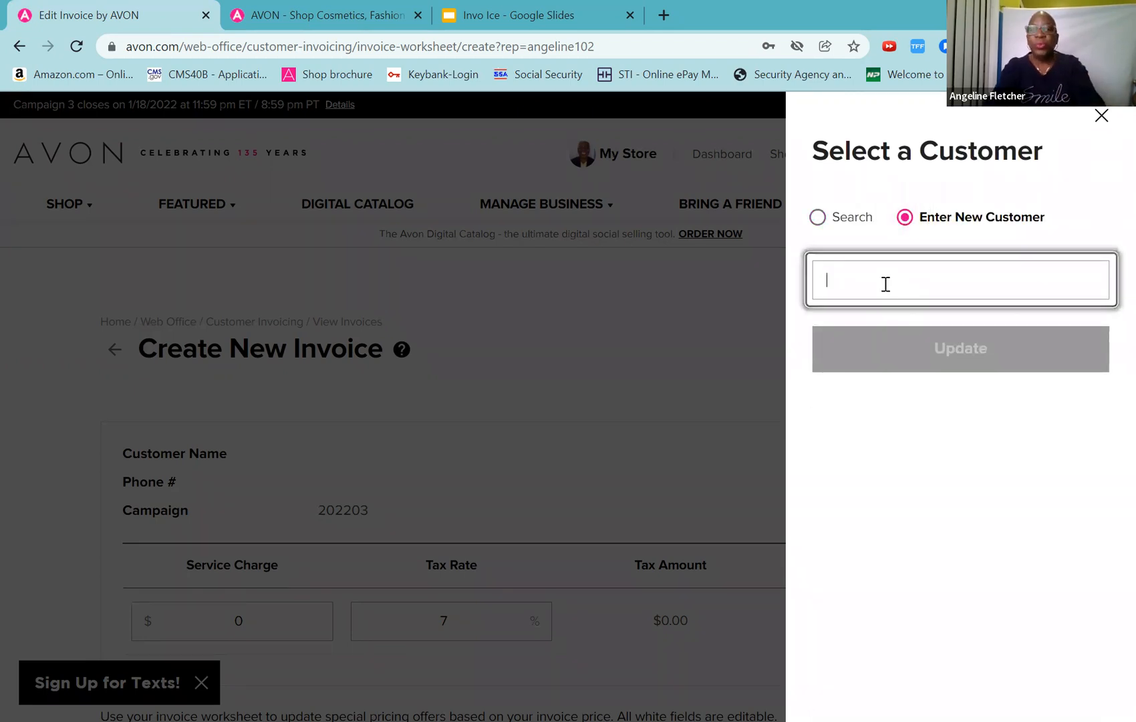
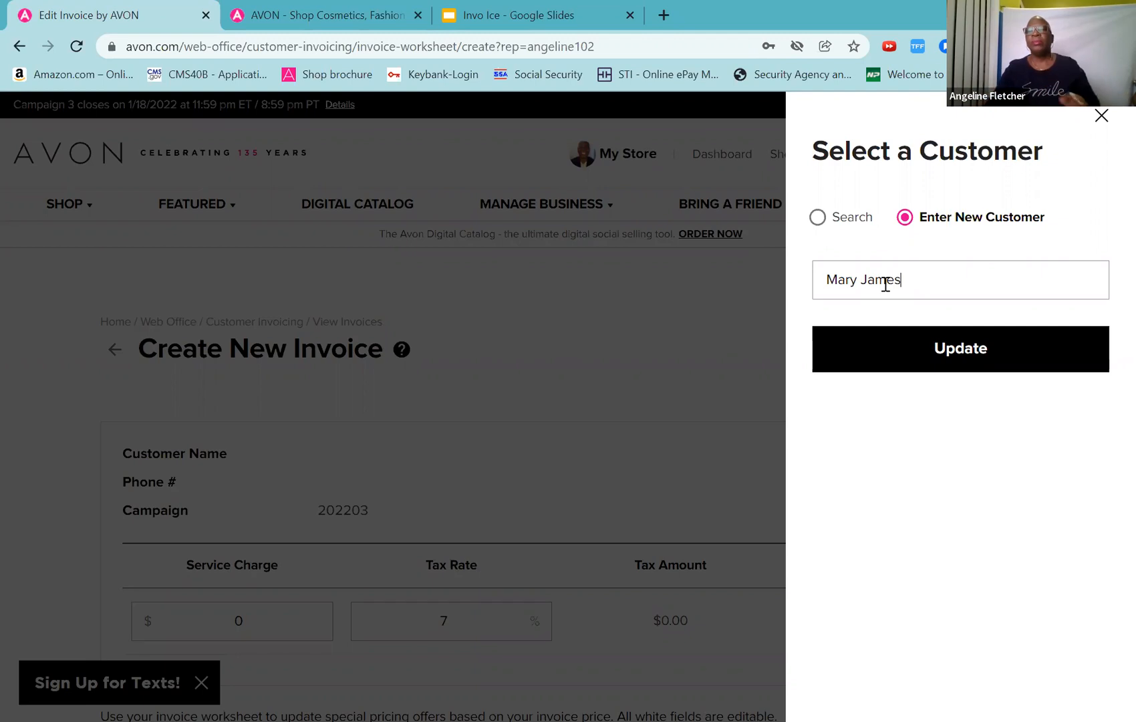
{"action": "left_click", "coordinate": [911, 361]}
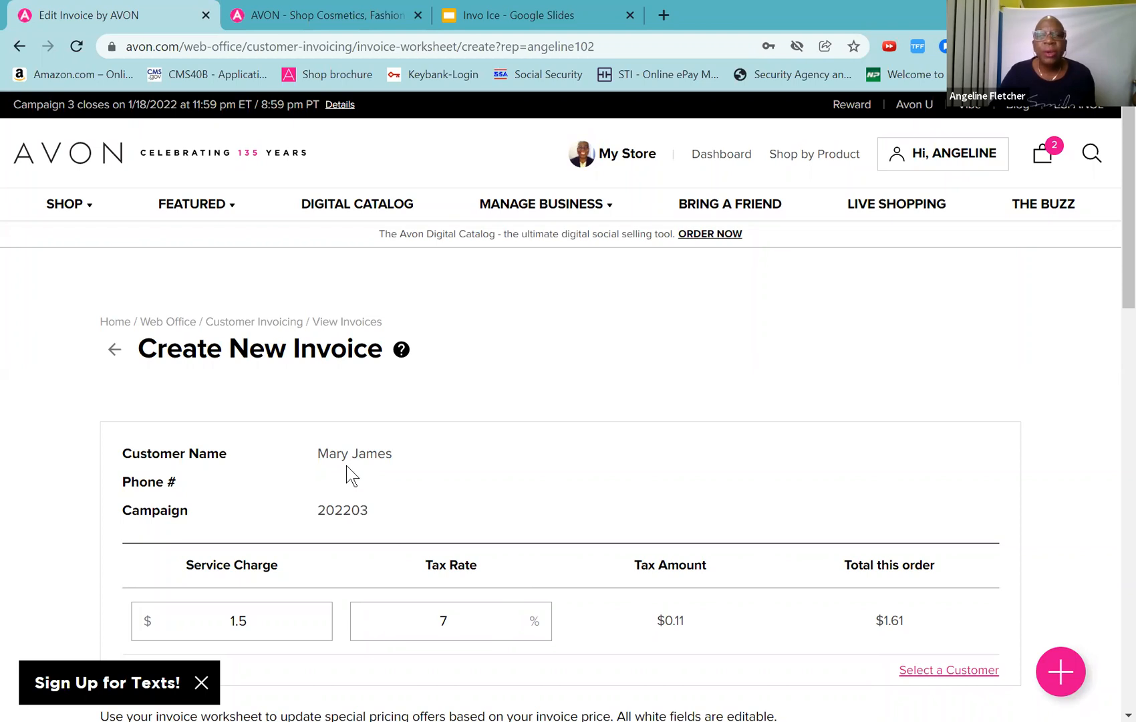
Step: Search products by name for 'skin' and pick the Skin So Soft Radiant Moisture Soft & Supple Trio
{"action": "scroll", "coordinate": [346, 470], "scroll_direction": "down", "scroll_amount": 4}
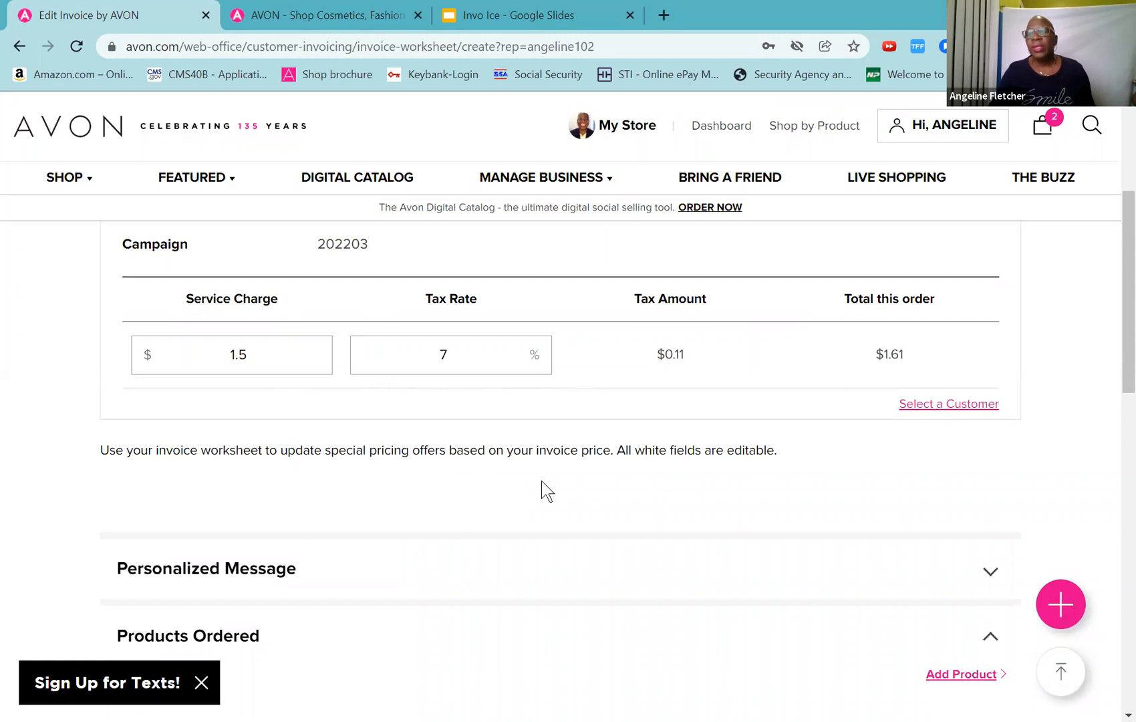
{"action": "scroll", "coordinate": [542, 482], "scroll_direction": "down", "scroll_amount": 4}
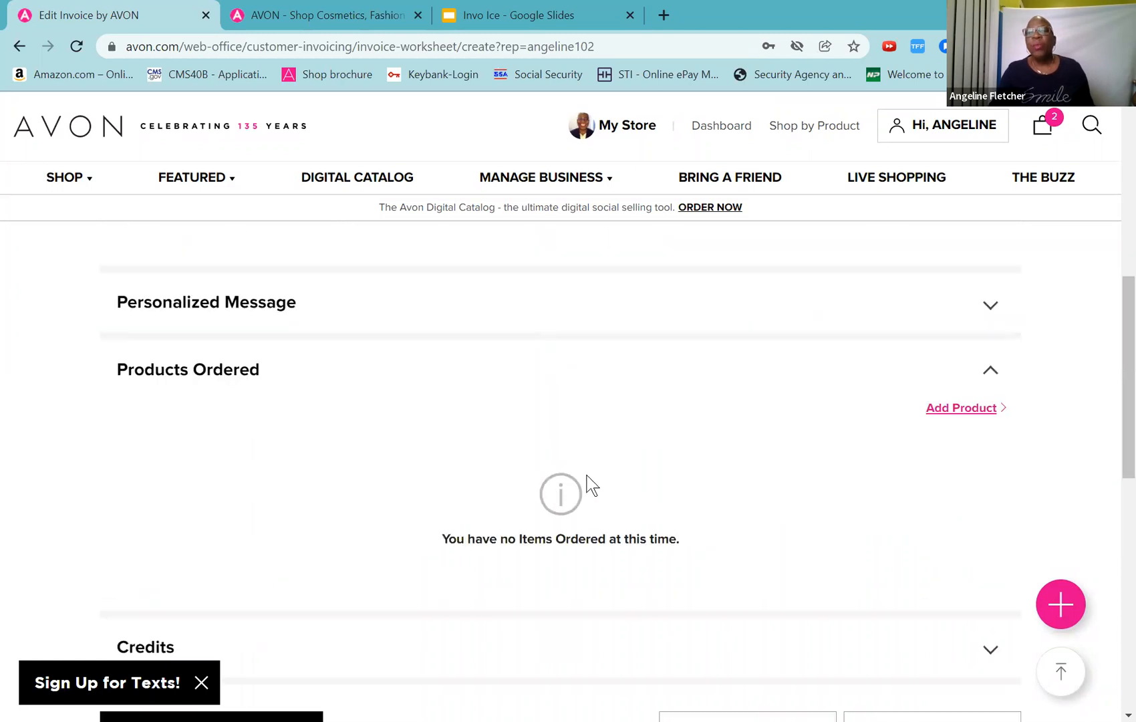
{"action": "left_click", "coordinate": [944, 415]}
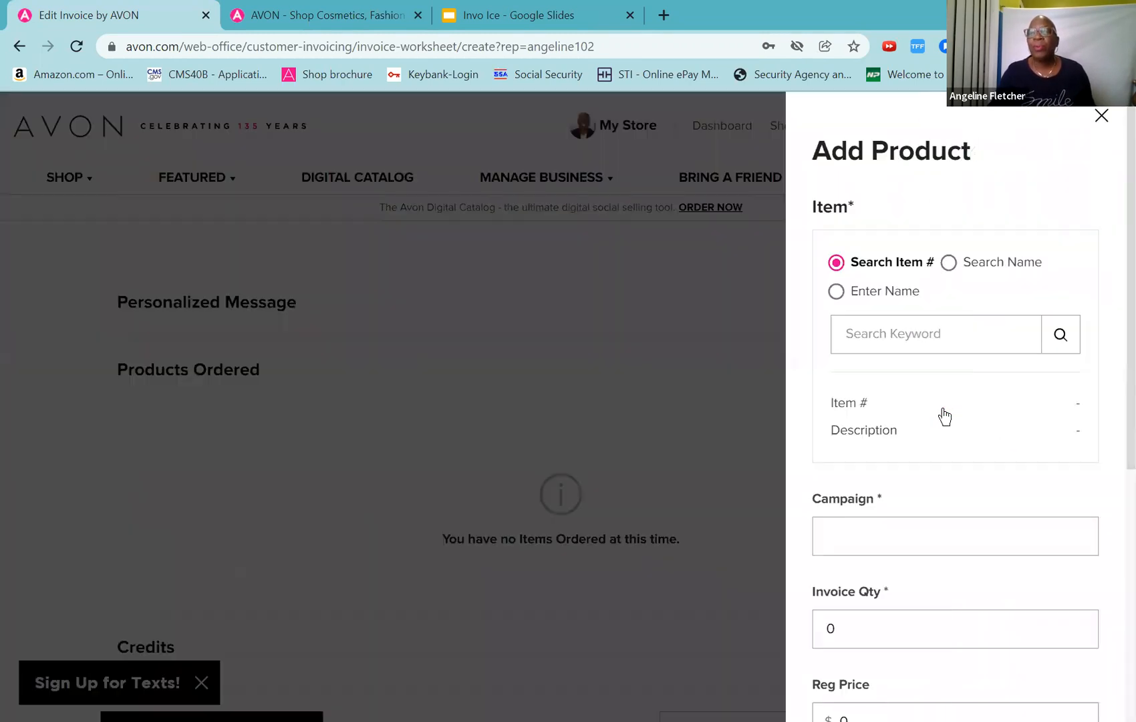
{"action": "left_click", "coordinate": [956, 264]}
{"action": "left_click", "coordinate": [947, 334]}
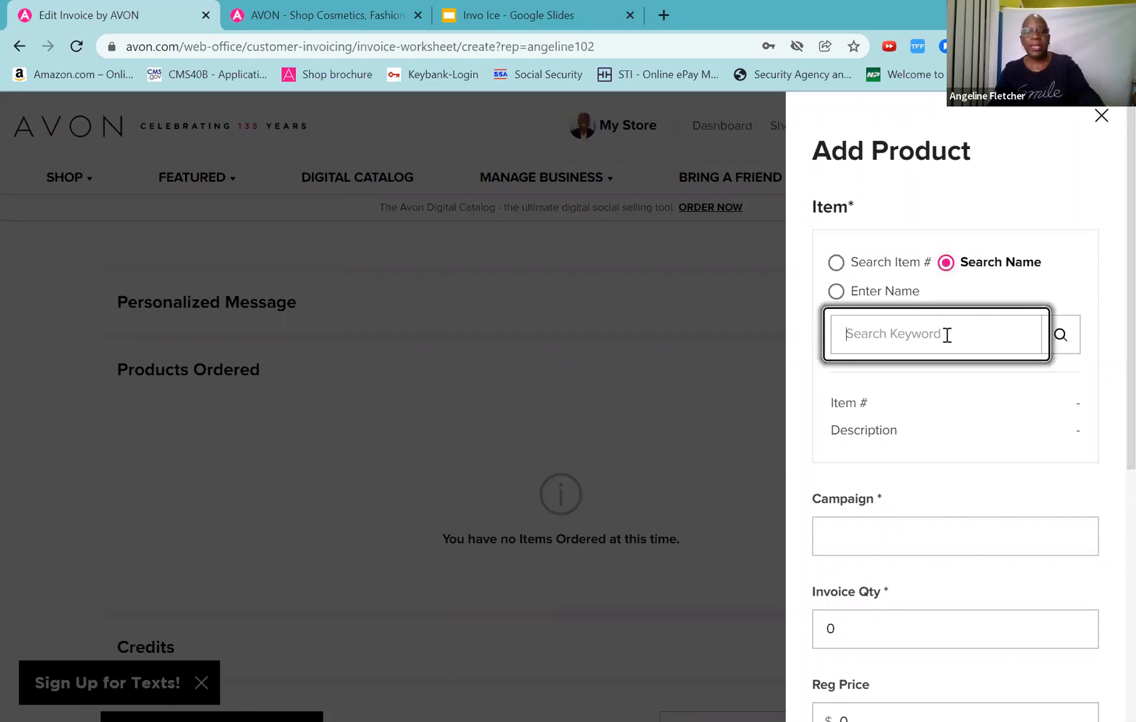
{"action": "type", "text": "skin"}
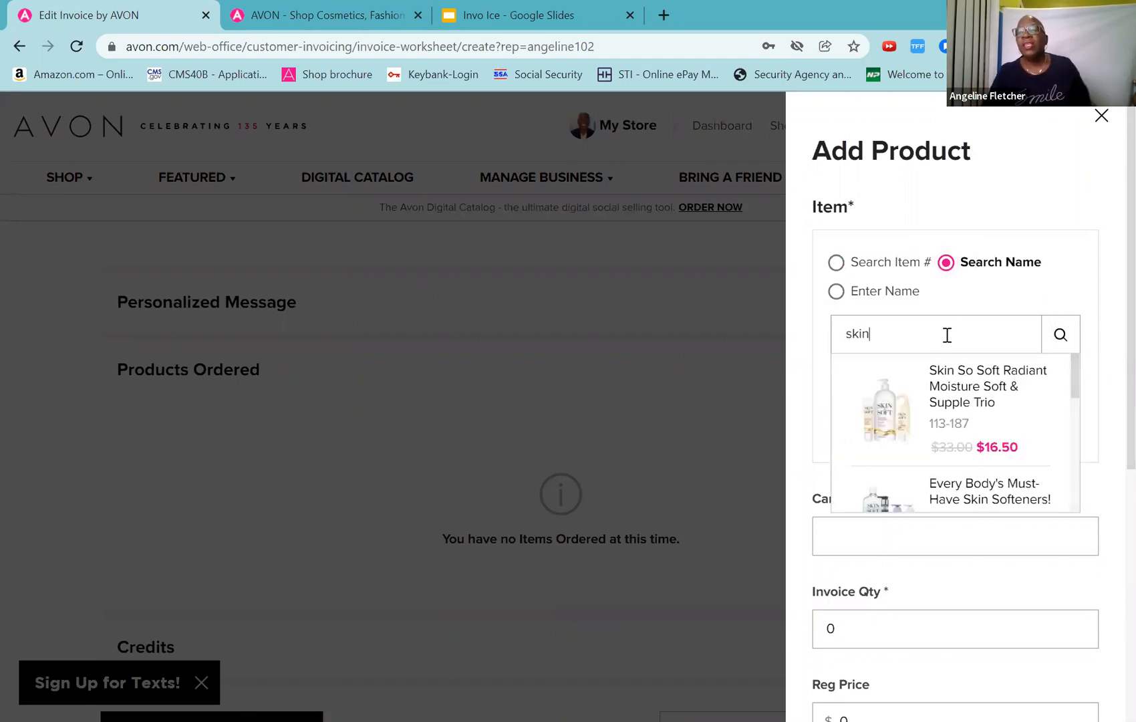
{"action": "left_click", "coordinate": [957, 401]}
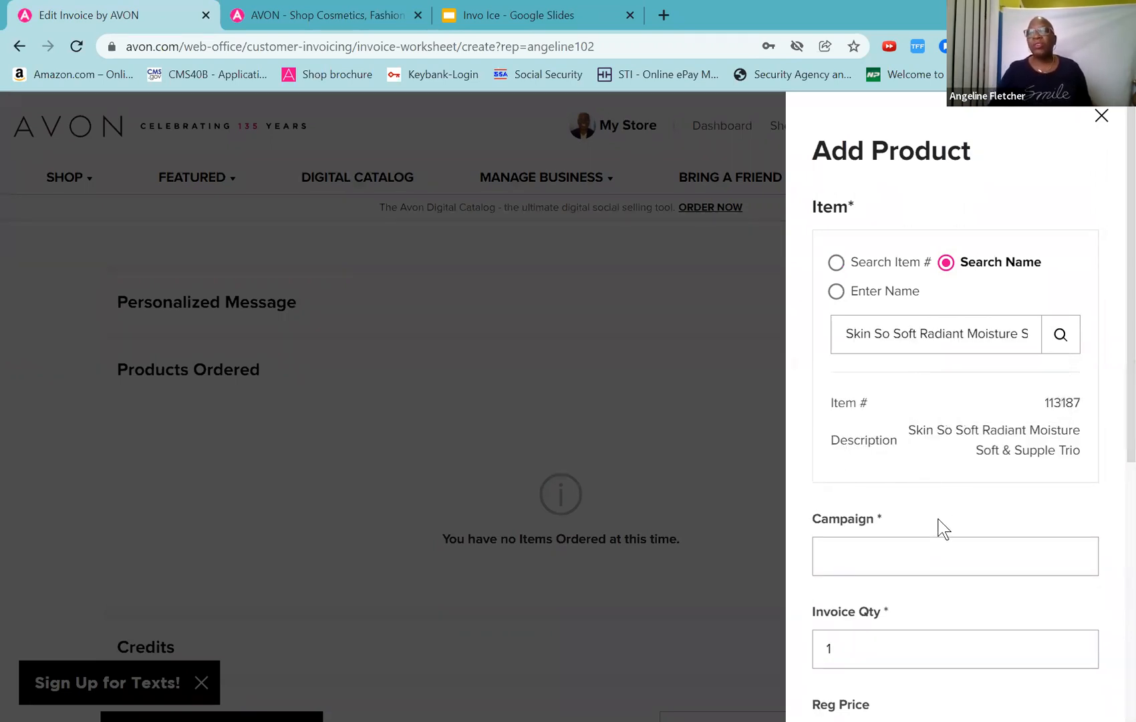
Step: Set the trio's campaign to 202202 and add it to the invoice at $16.50
{"action": "left_click", "coordinate": [939, 548]}
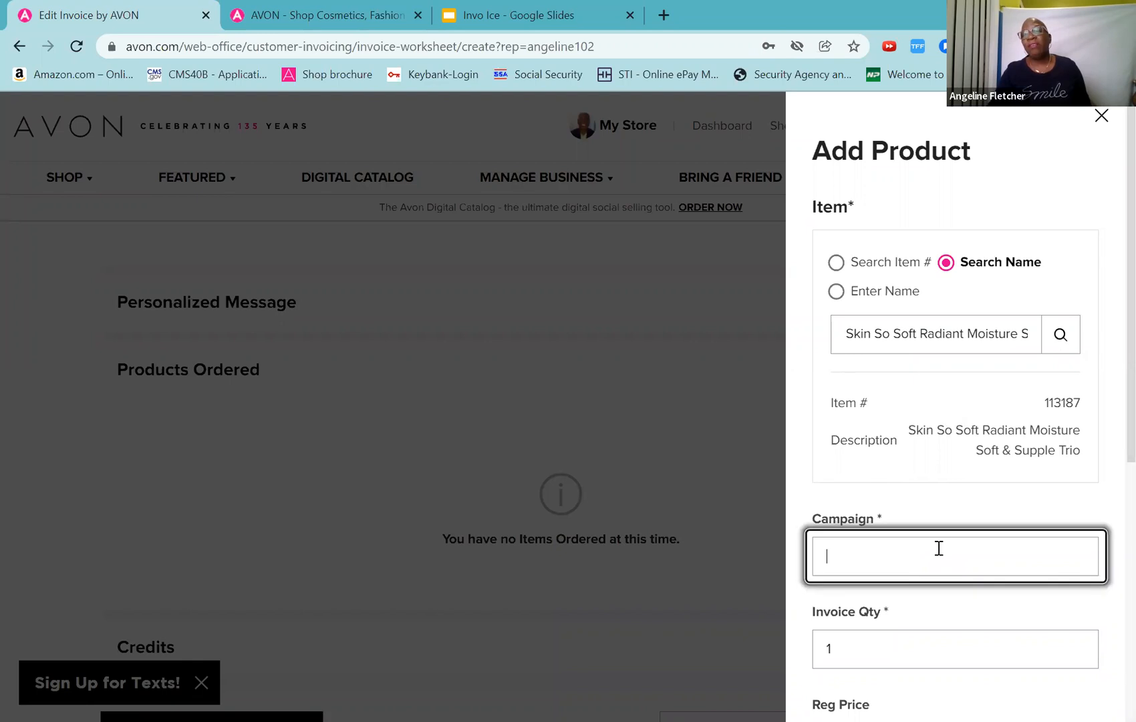
{"action": "type", "text": "2022"}
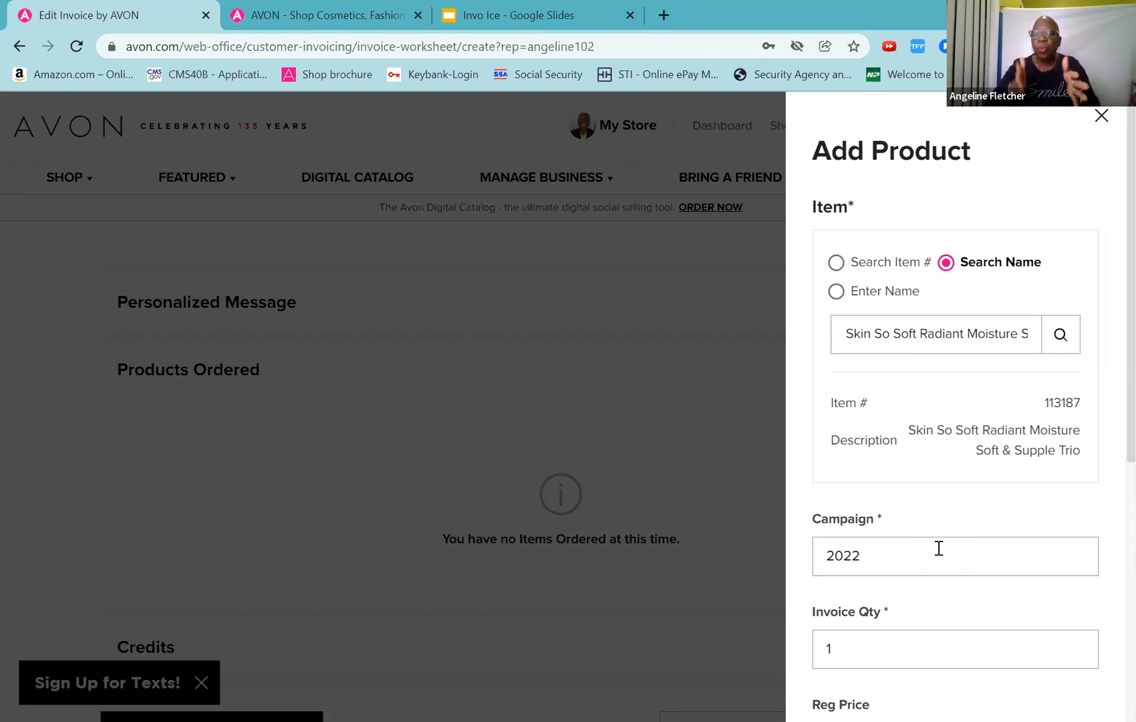
{"action": "type", "text": "02"}
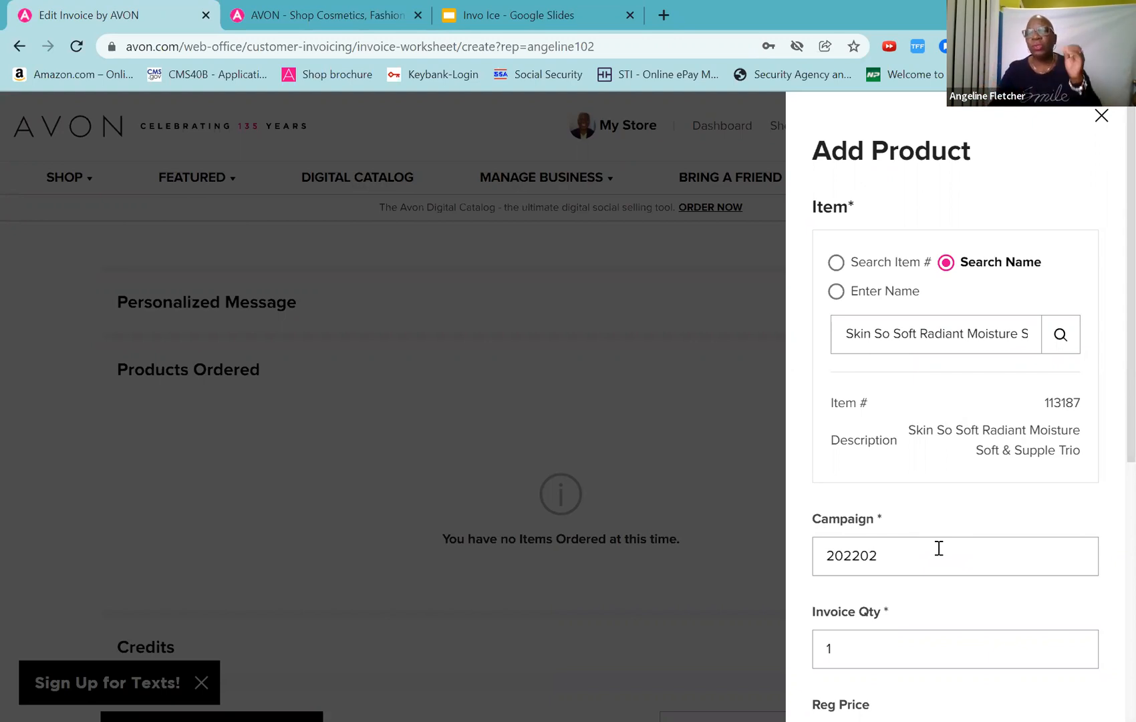
{"action": "scroll", "coordinate": [940, 548], "scroll_direction": "down", "scroll_amount": 4}
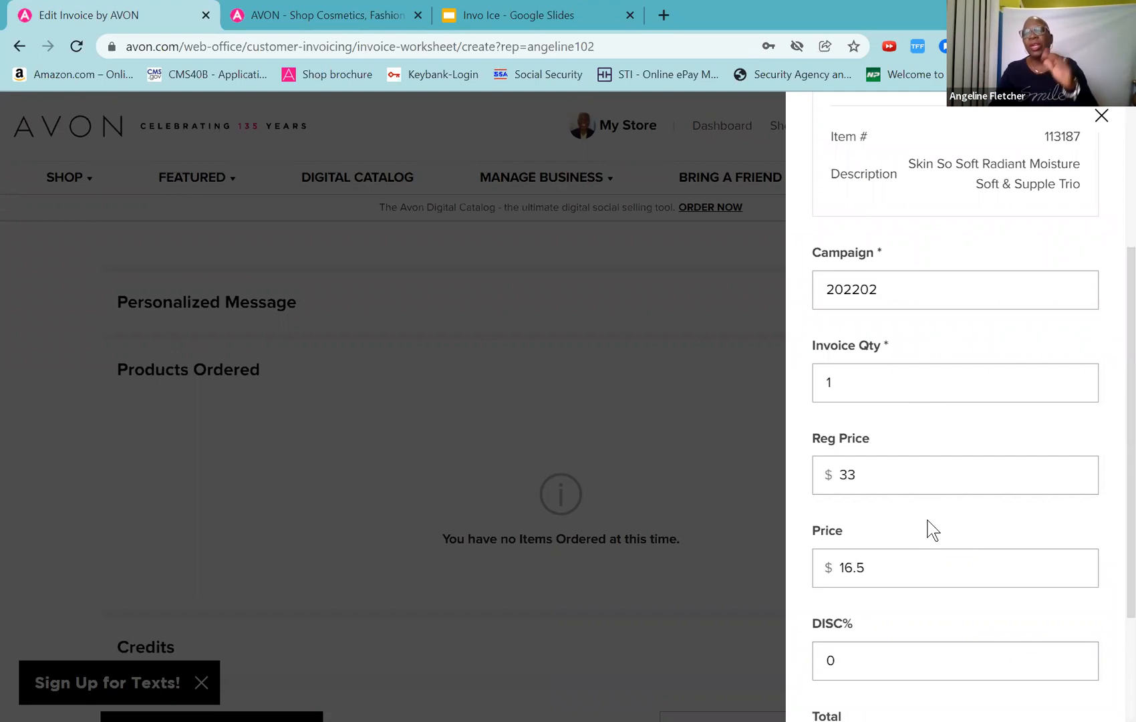
{"action": "scroll", "coordinate": [933, 530], "scroll_direction": "down", "scroll_amount": 3}
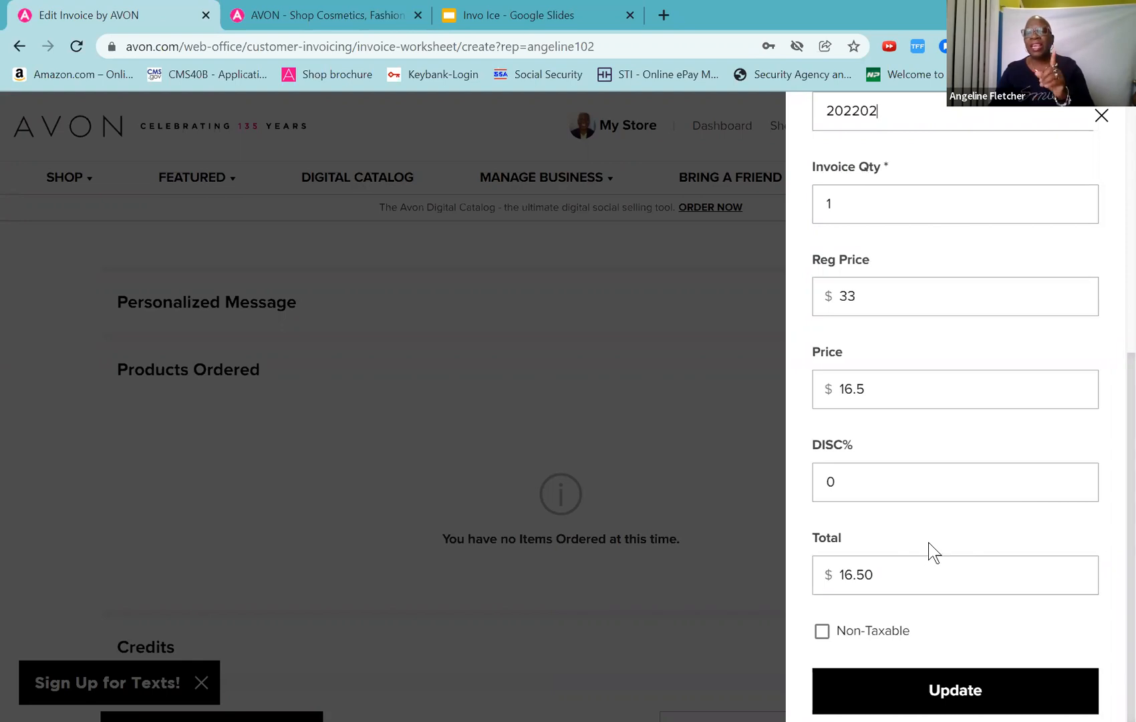
{"action": "left_click", "coordinate": [953, 690]}
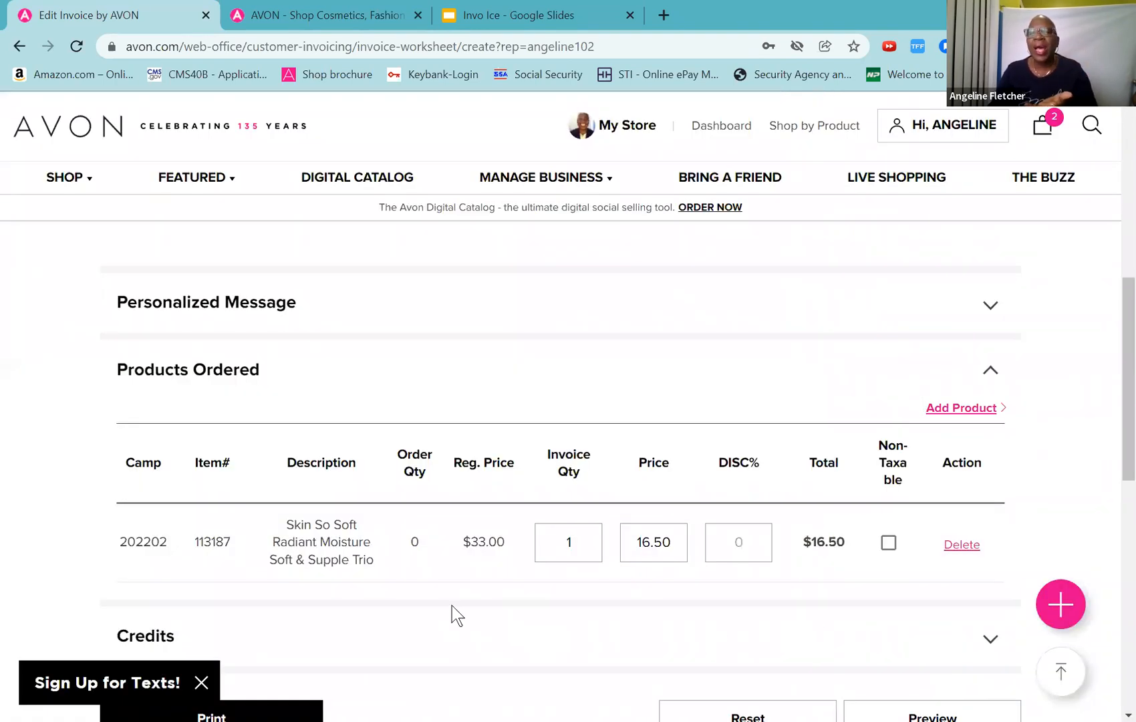
Step: Preview the completed invoice, now totalling $19.26 with $1.26 tax
{"action": "scroll", "coordinate": [457, 614], "scroll_direction": "down", "scroll_amount": 4}
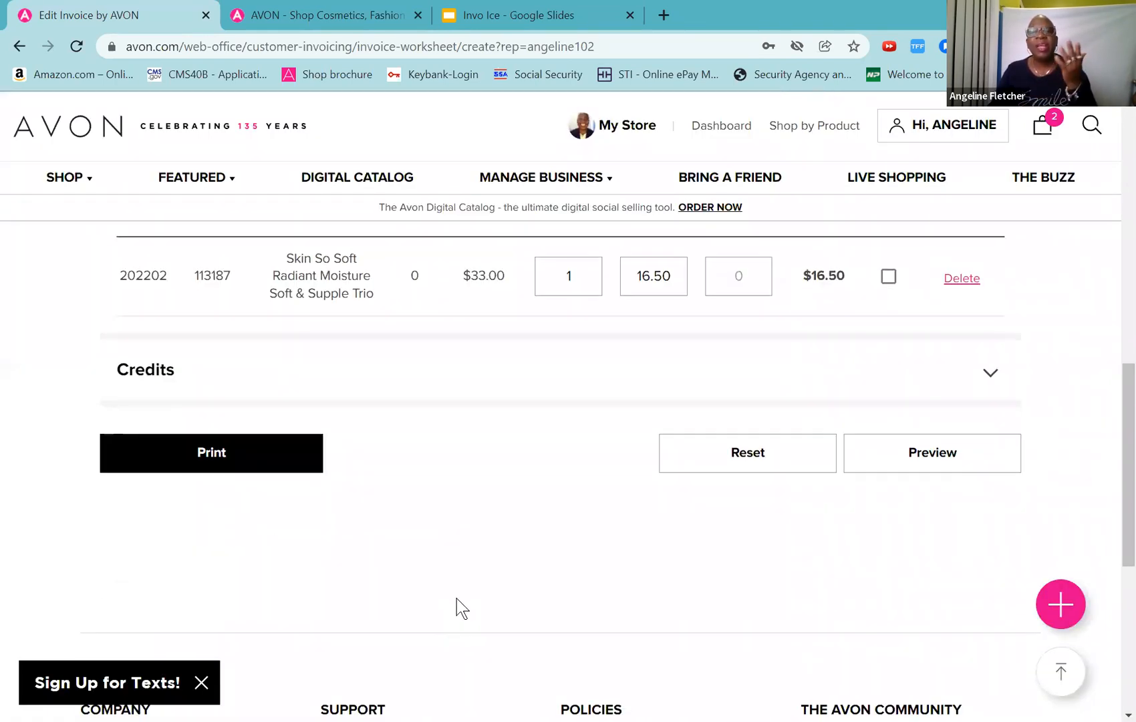
{"action": "scroll", "coordinate": [457, 598], "scroll_direction": "up", "scroll_amount": 4}
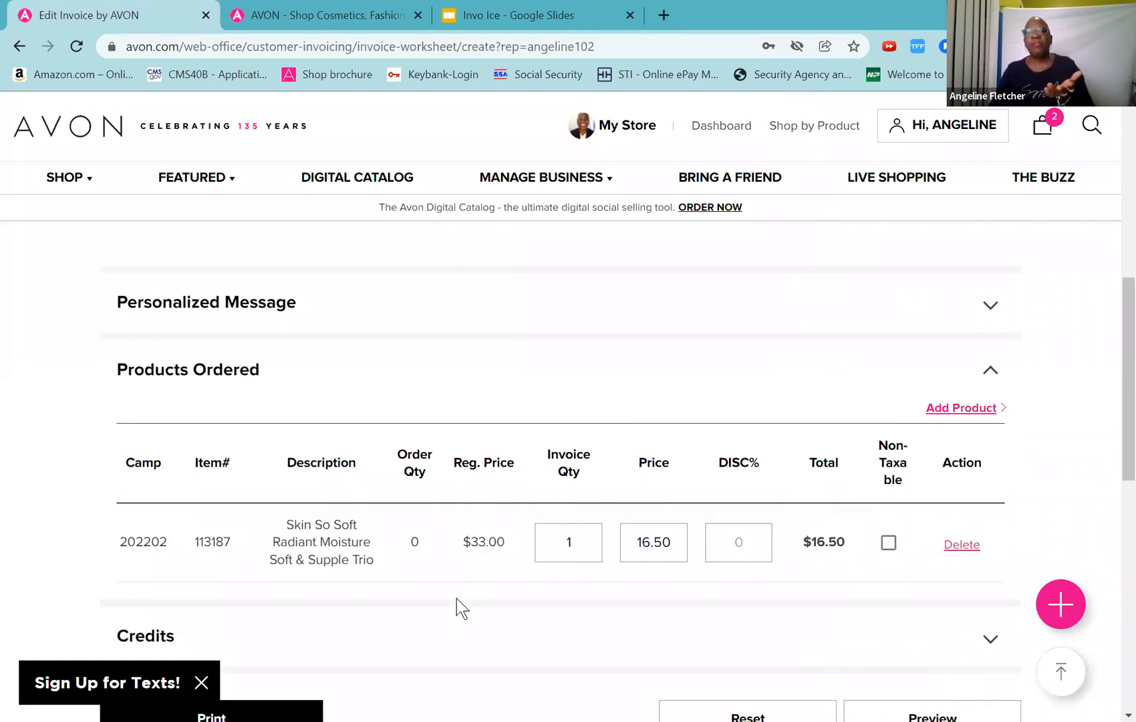
{"action": "scroll", "coordinate": [457, 605], "scroll_direction": "down", "scroll_amount": 4}
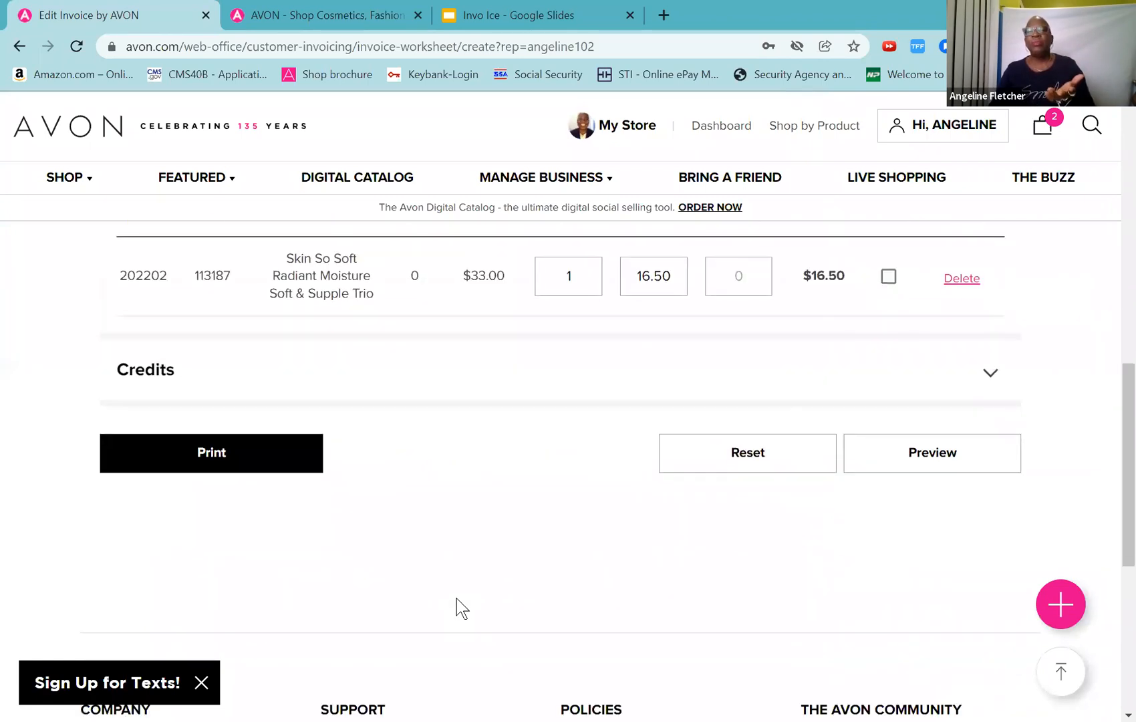
{"action": "left_click", "coordinate": [922, 464]}
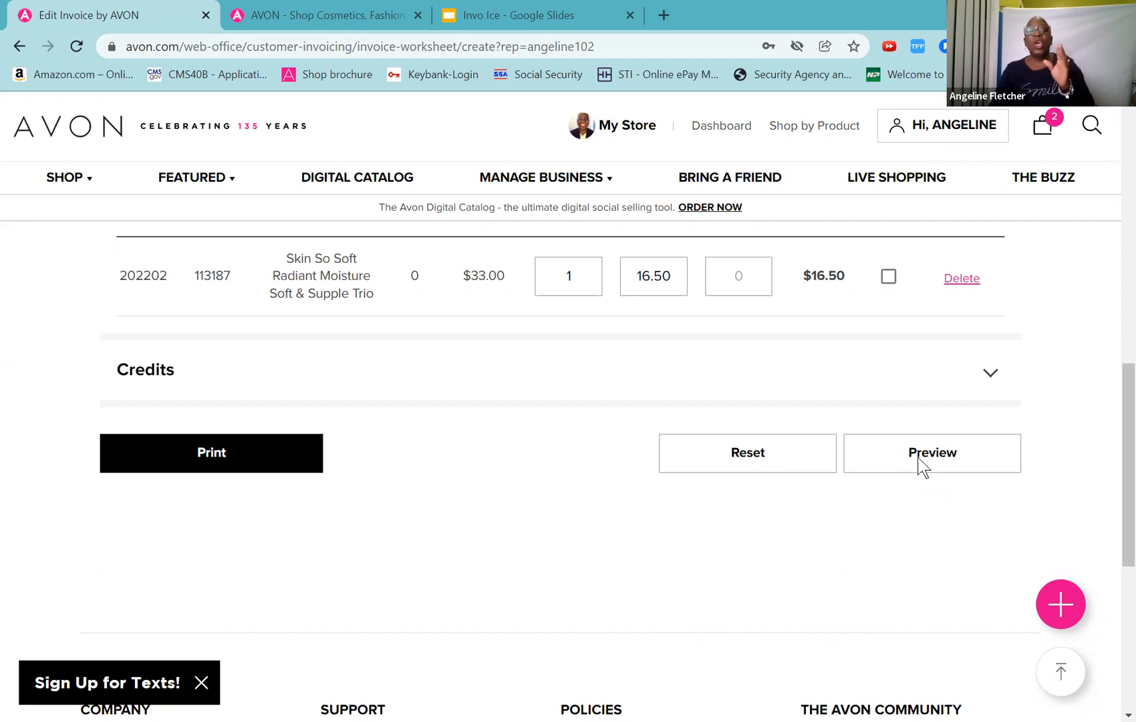
{"action": "left_click", "coordinate": [923, 465]}
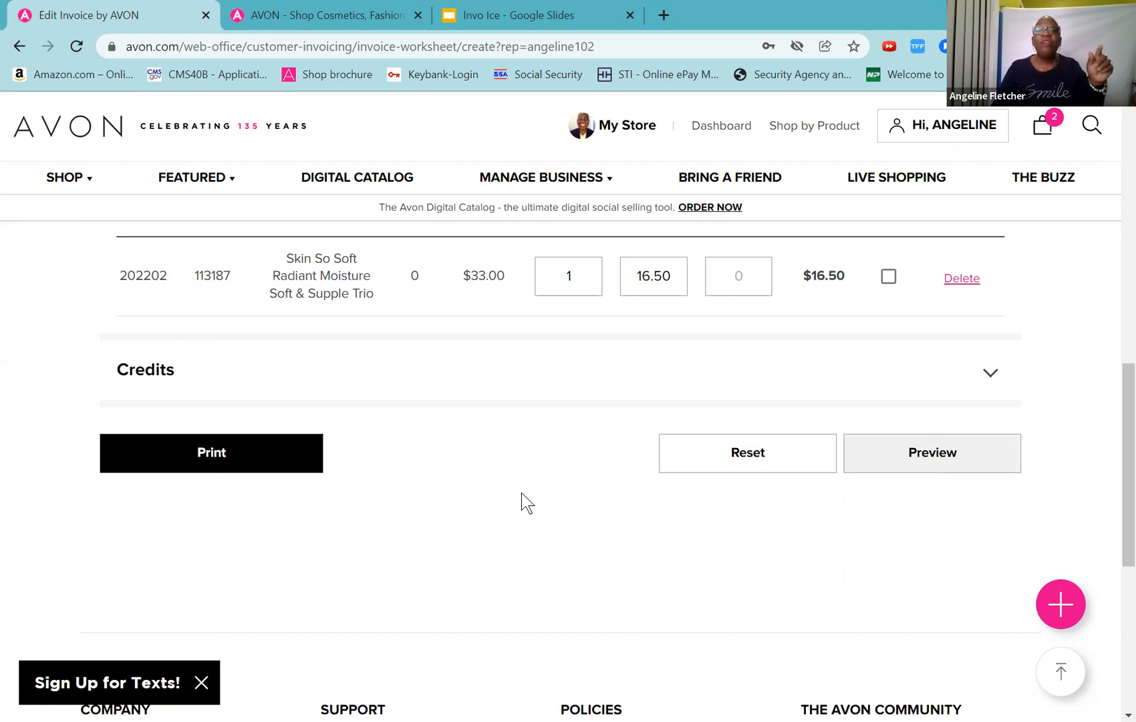
Step: Return from Create New Invoice to the Customer Invoicing saved-invoices search
{"action": "scroll", "coordinate": [525, 503], "scroll_direction": "down", "scroll_amount": 4}
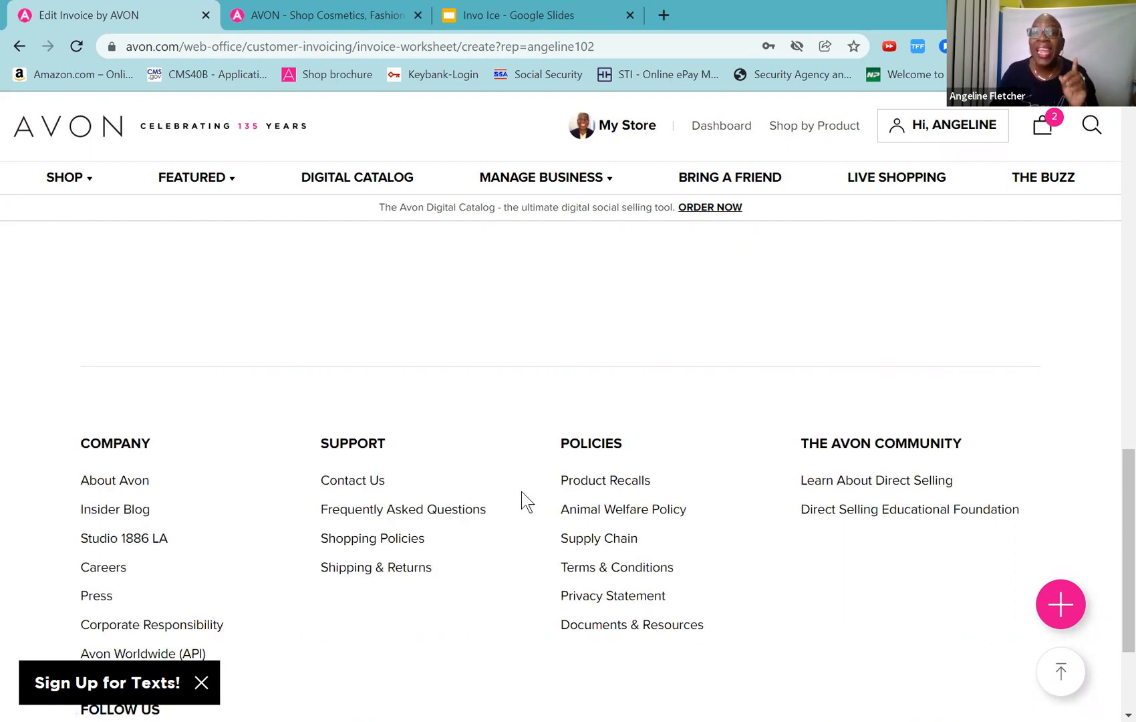
{"action": "scroll", "coordinate": [522, 493], "scroll_direction": "up", "scroll_amount": 5}
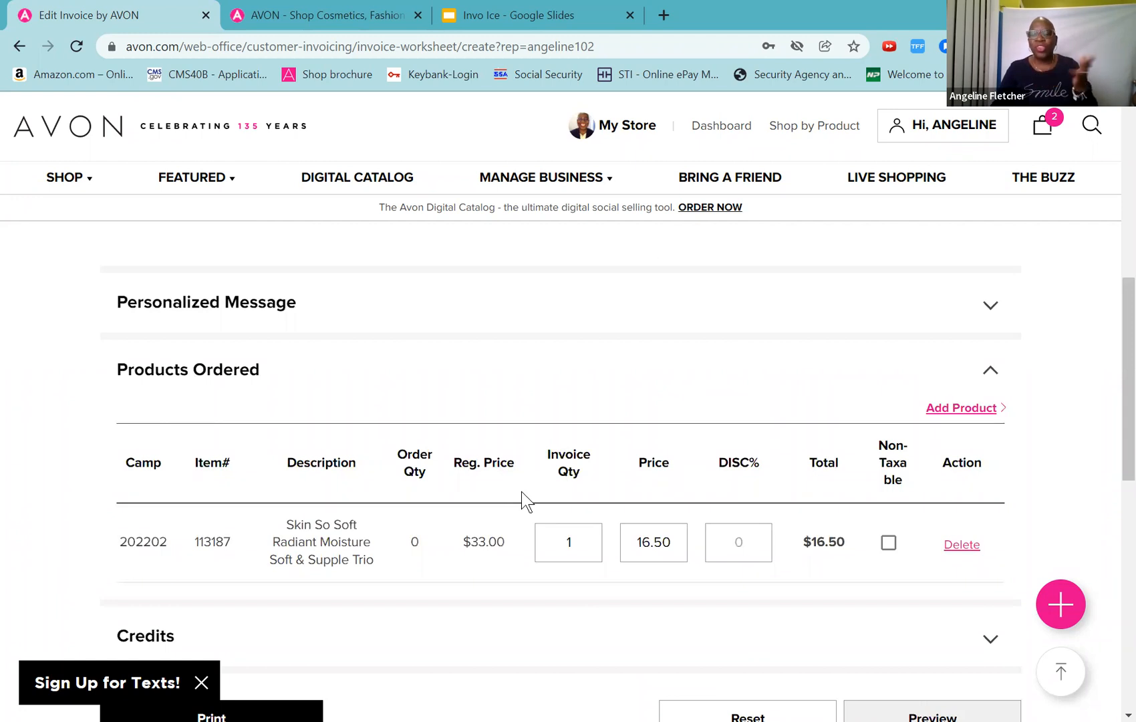
{"action": "scroll", "coordinate": [522, 492], "scroll_direction": "up", "scroll_amount": 10}
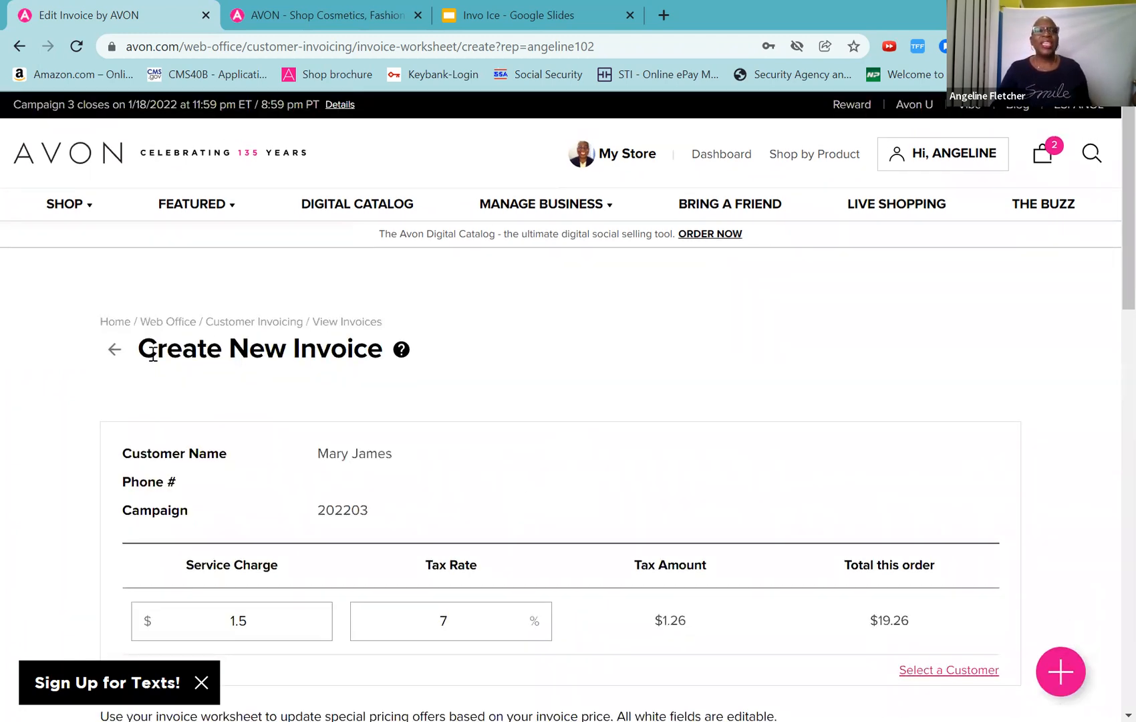
{"action": "left_click", "coordinate": [114, 353]}
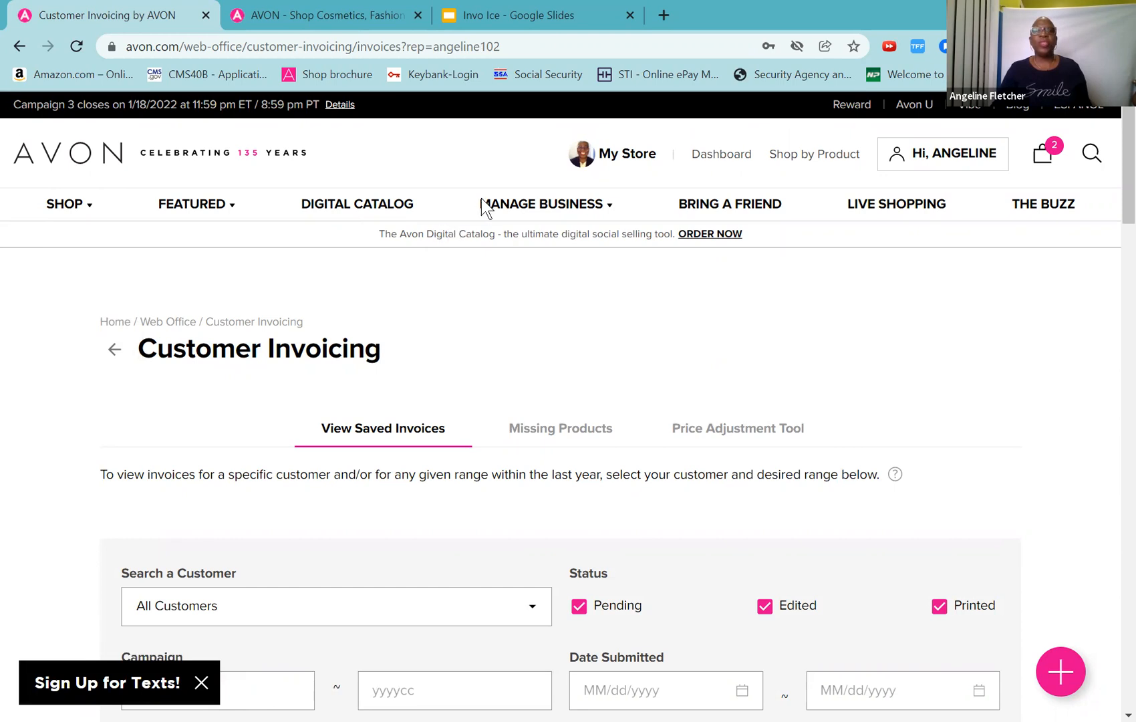
{"action": "mouse_move", "coordinate": [491, 208]}
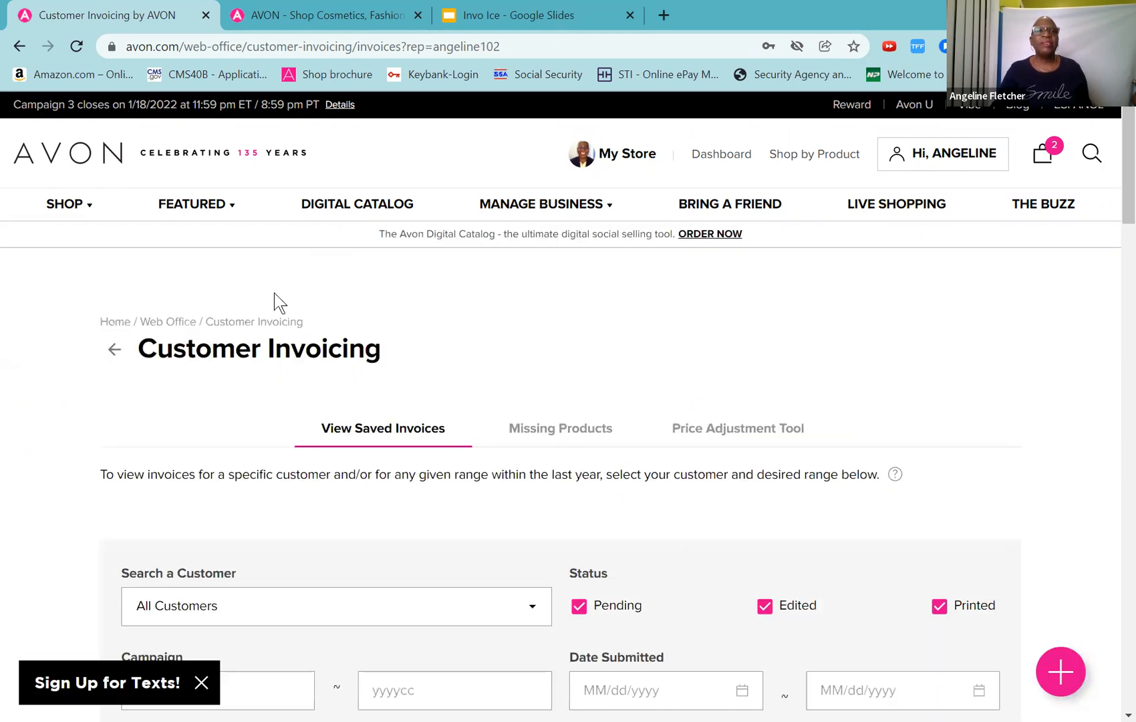
{"action": "scroll", "coordinate": [462, 431], "scroll_direction": "down", "scroll_amount": 4}
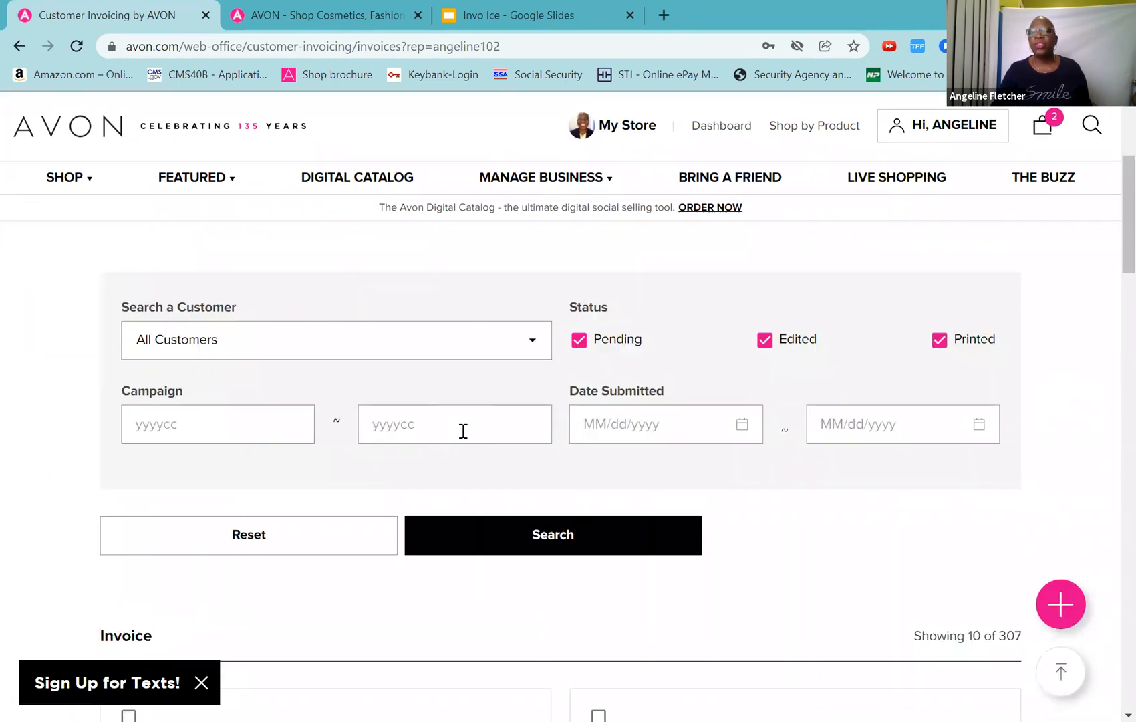
{"action": "scroll", "coordinate": [462, 430], "scroll_direction": "down", "scroll_amount": 4}
{"action": "scroll", "coordinate": [462, 432], "scroll_direction": "down", "scroll_amount": 4}
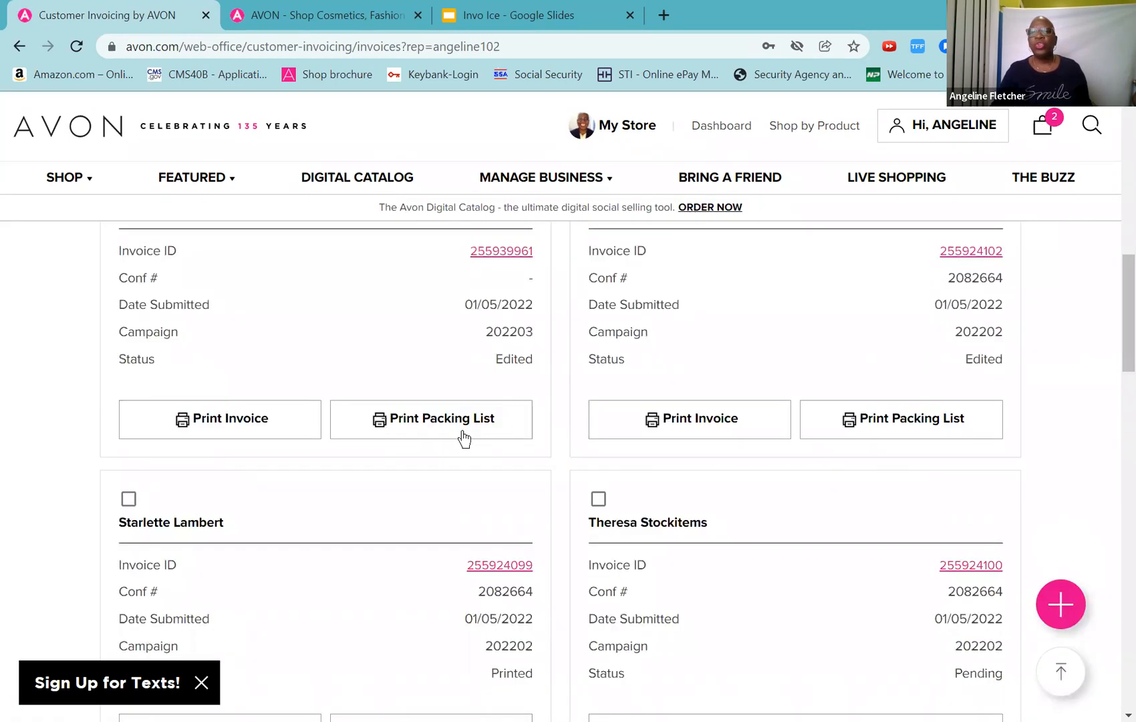
{"action": "scroll", "coordinate": [463, 436], "scroll_direction": "down", "scroll_amount": 20}
{"action": "scroll", "coordinate": [463, 436], "scroll_direction": "up", "scroll_amount": 4}
{"action": "scroll", "coordinate": [463, 437], "scroll_direction": "up", "scroll_amount": 20}
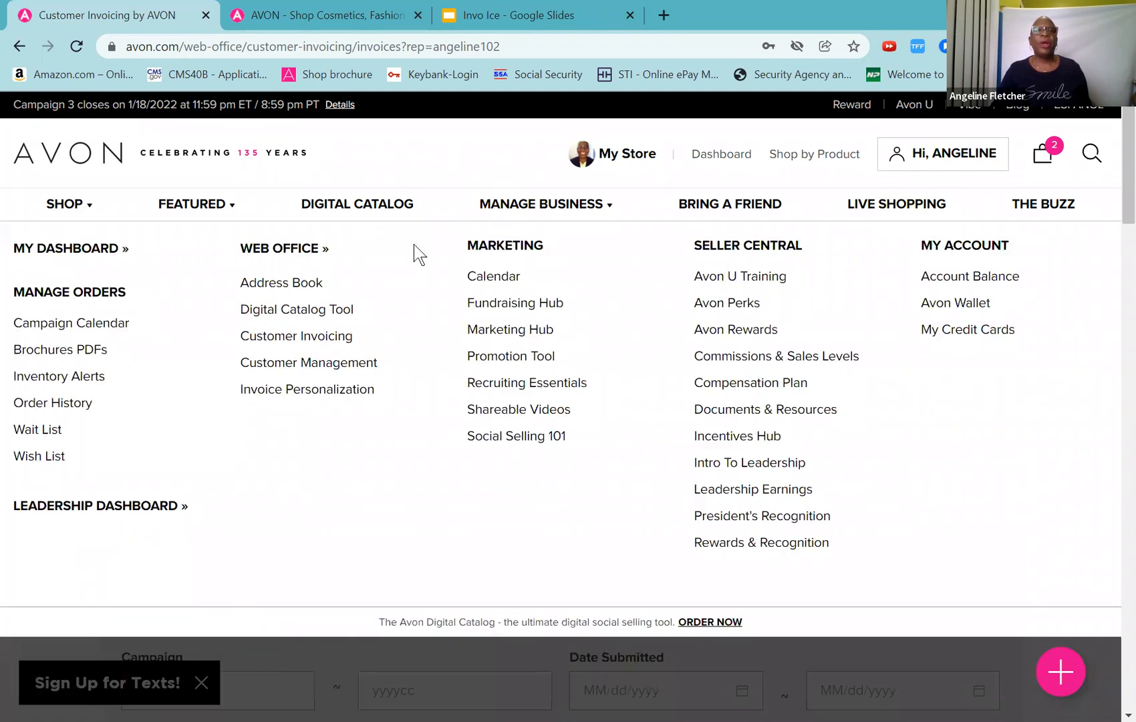
{"action": "left_click", "coordinate": [114, 353]}
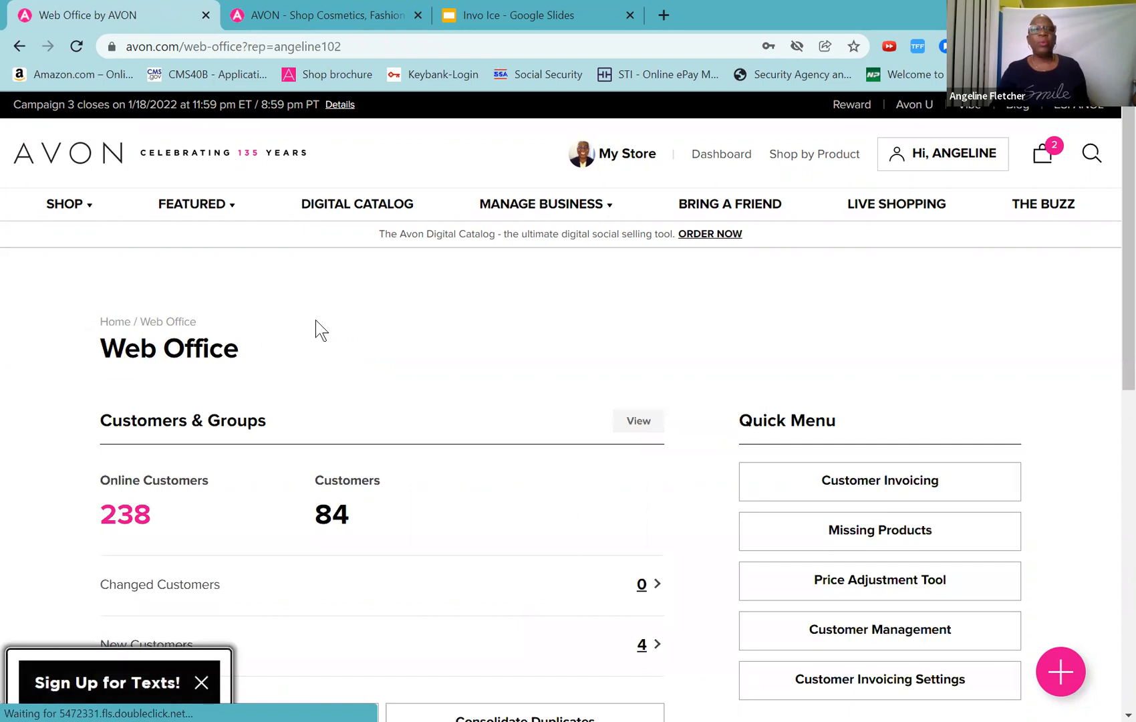
{"action": "mouse_move", "coordinate": [493, 209]}
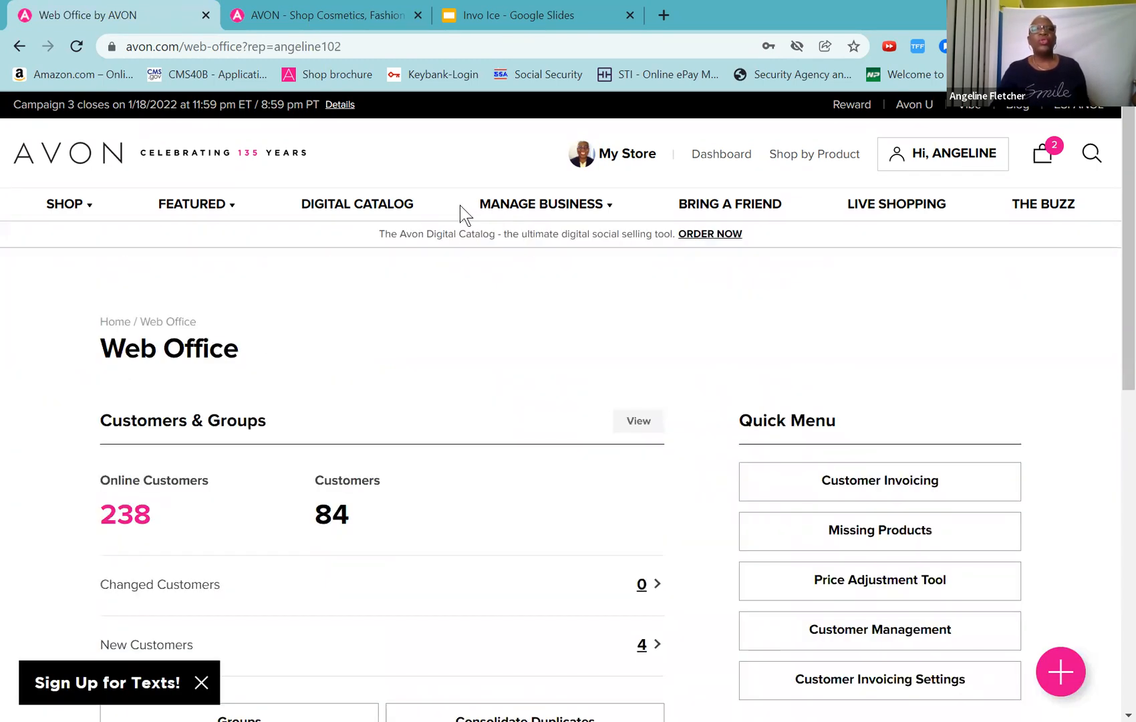
{"action": "left_click", "coordinate": [300, 342]}
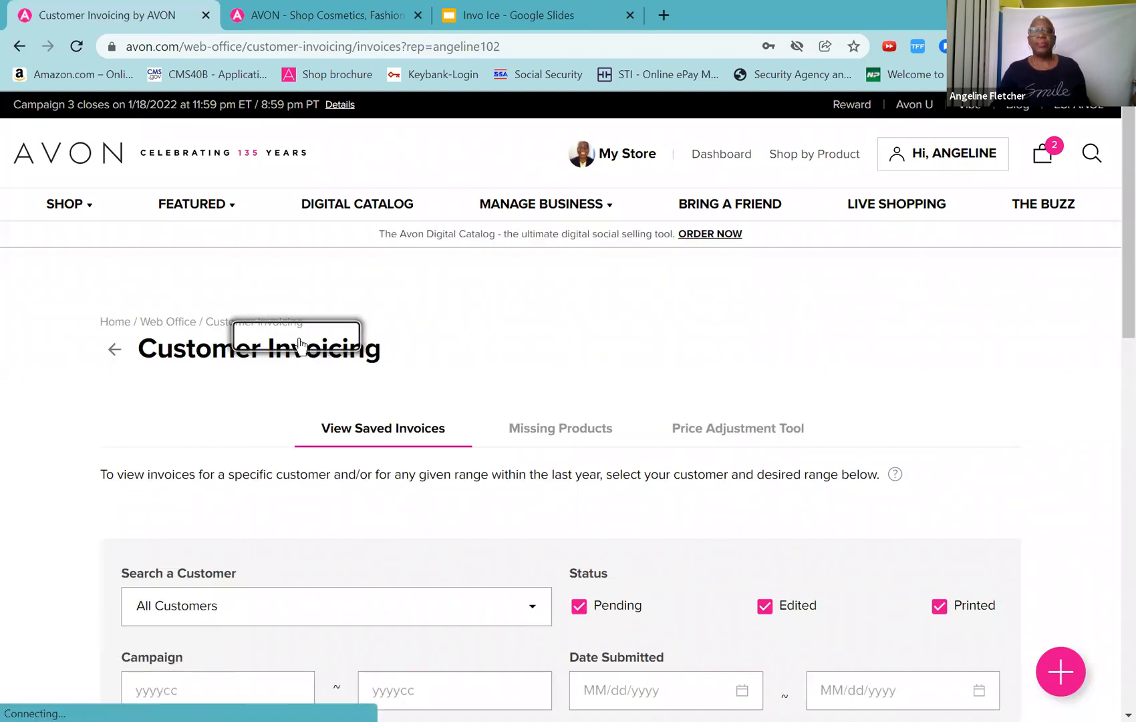
{"action": "scroll", "coordinate": [948, 411], "scroll_direction": "down", "scroll_amount": 4}
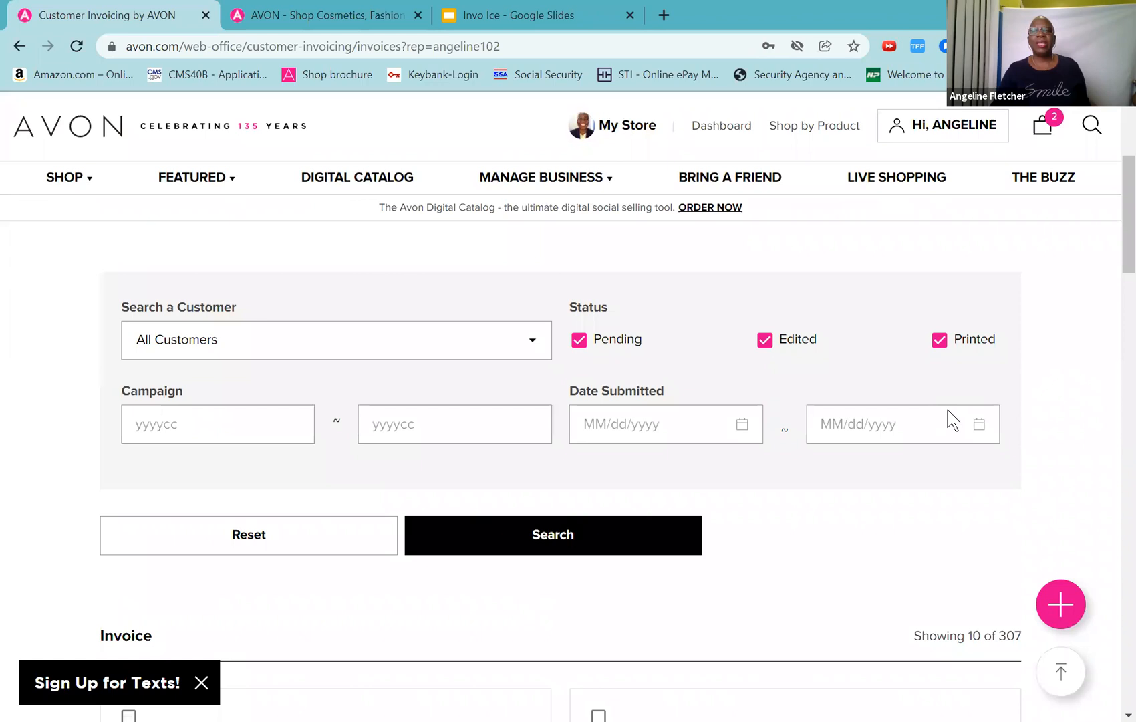
{"action": "scroll", "coordinate": [948, 410], "scroll_direction": "down", "scroll_amount": 4}
{"action": "scroll", "coordinate": [891, 442], "scroll_direction": "down", "scroll_amount": 8}
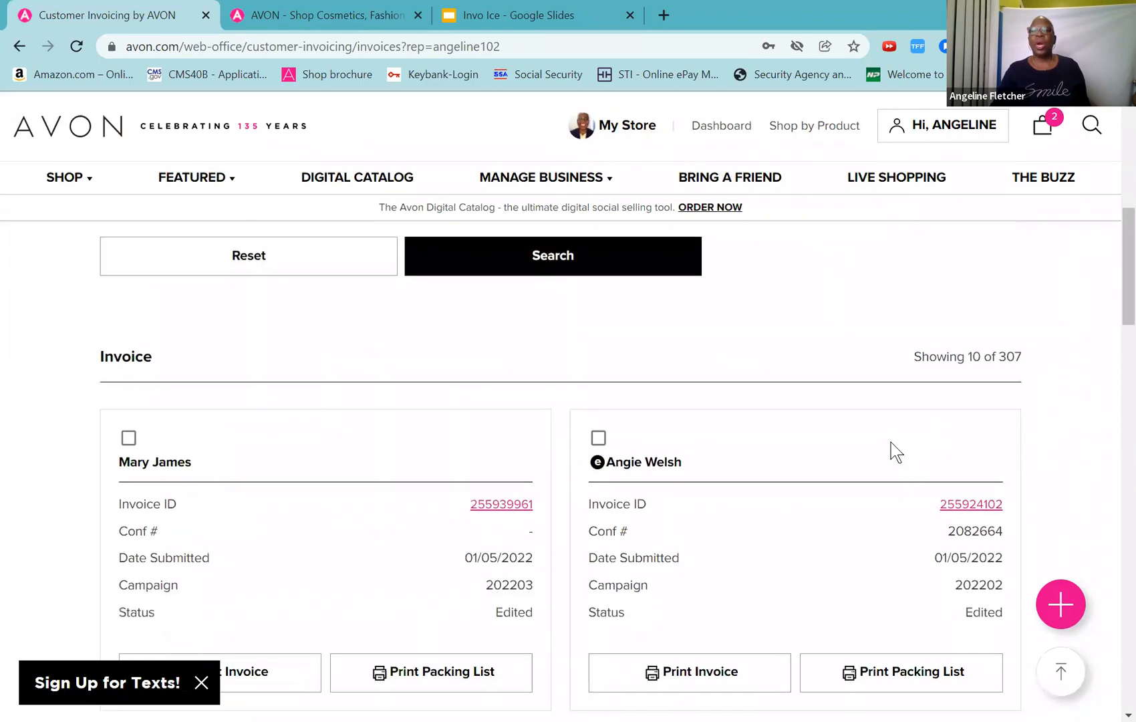
{"action": "scroll", "coordinate": [891, 442], "scroll_direction": "down", "scroll_amount": 7}
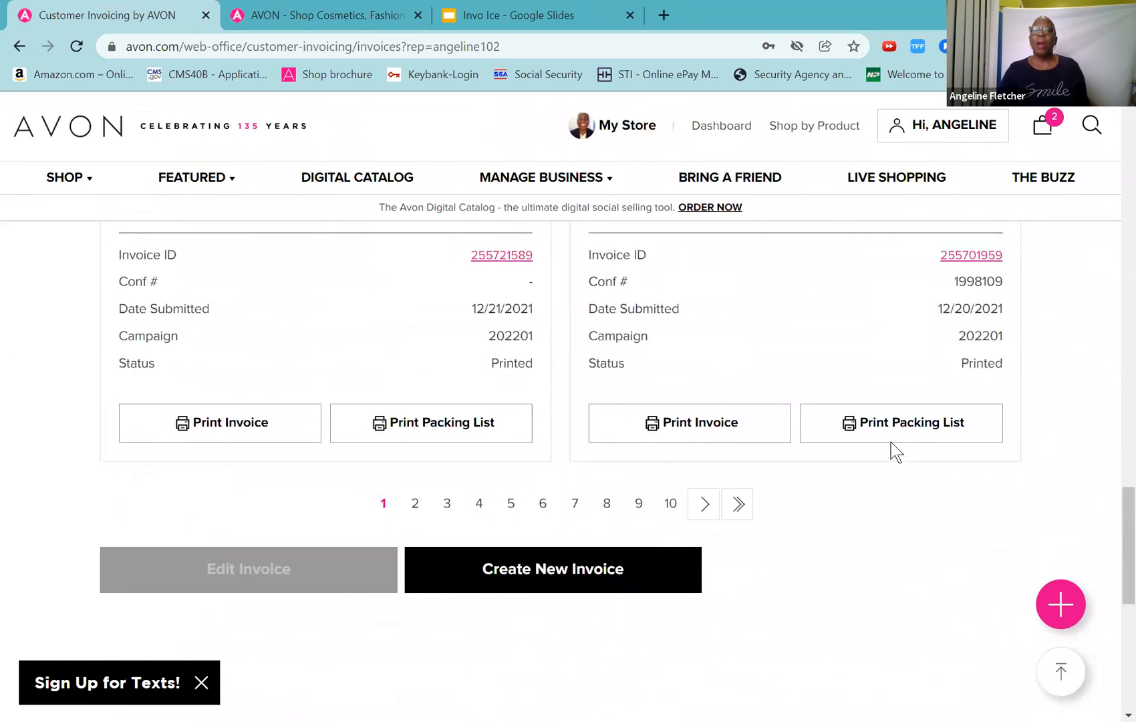
{"action": "scroll", "coordinate": [891, 442], "scroll_direction": "up", "scroll_amount": 20}
{"action": "scroll", "coordinate": [894, 443], "scroll_direction": "up", "scroll_amount": 8}
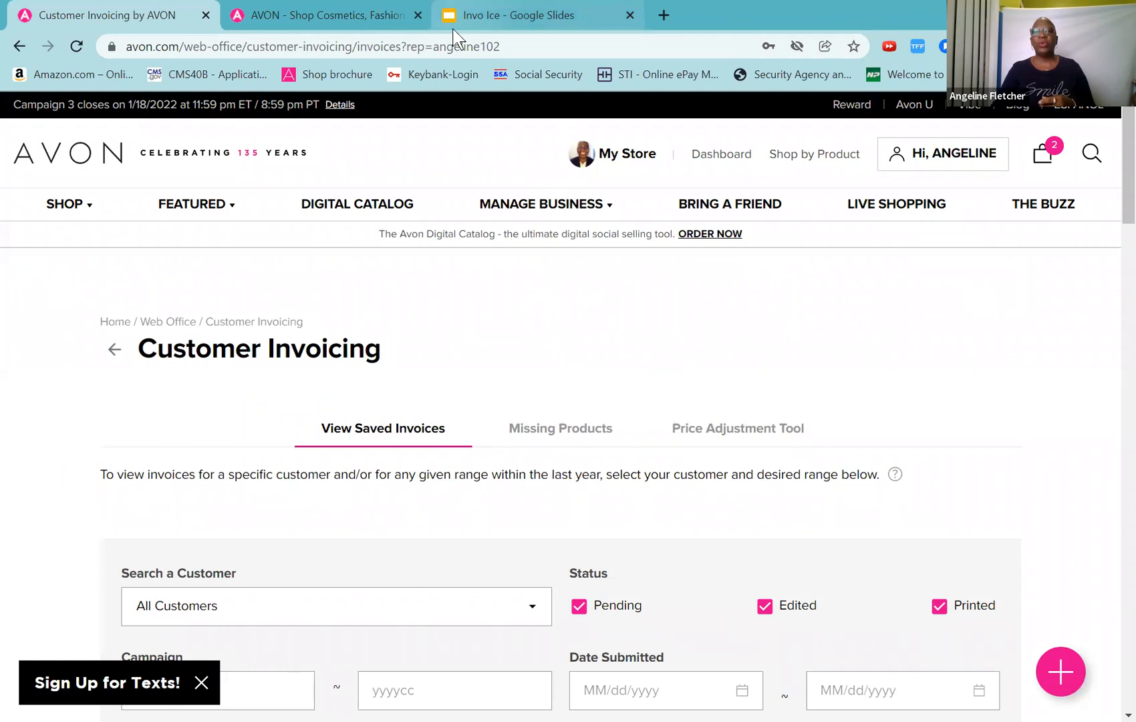
Step: Switch to the Invo Ice presentation and display slide 6 on customizing contact info and invoices
{"action": "left_click", "coordinate": [455, 37]}
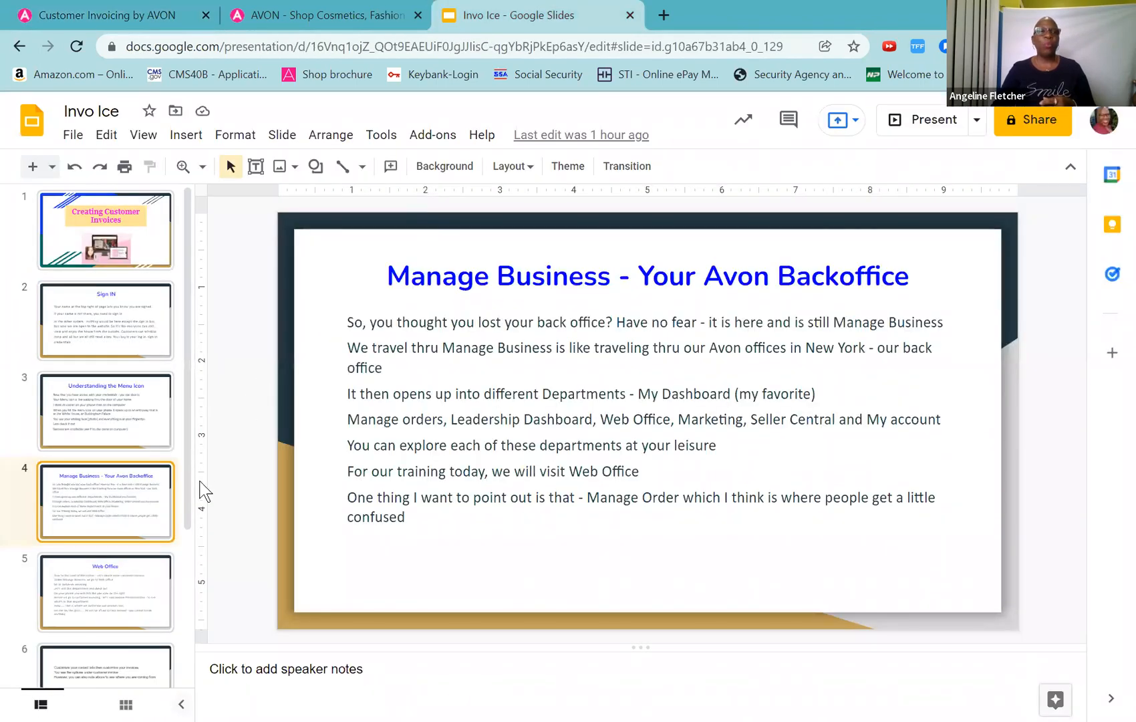
{"action": "left_click_drag", "start_coordinate": [190, 488], "coordinate": [197, 586]}
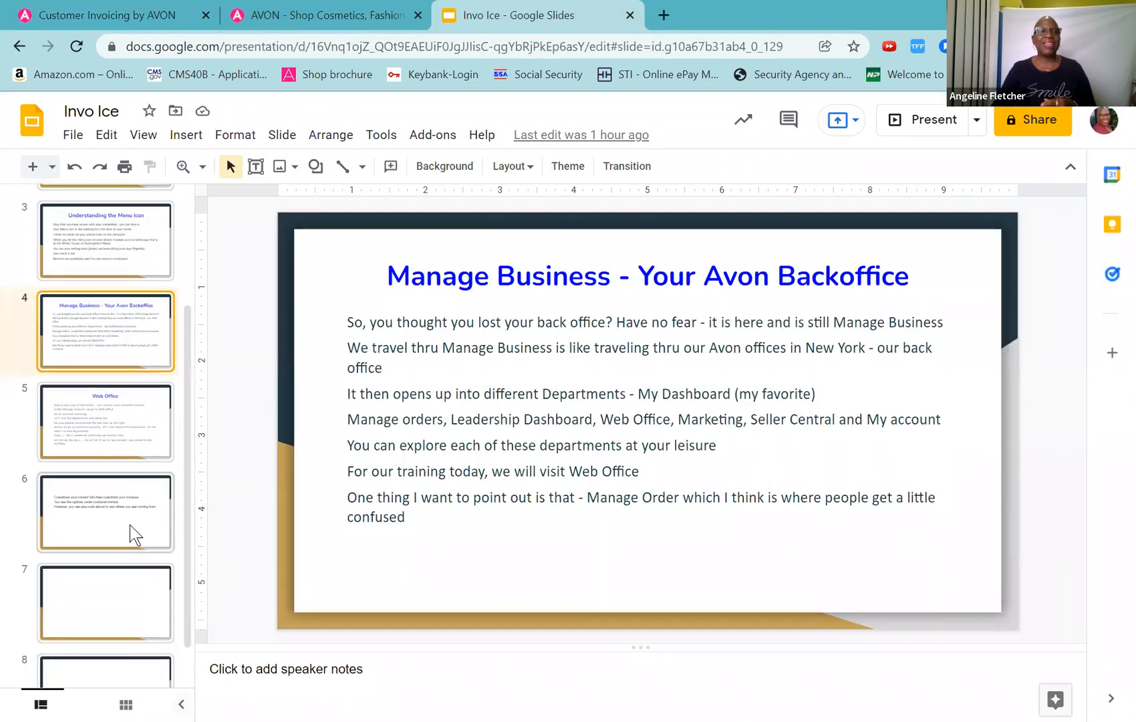
{"action": "left_click", "coordinate": [113, 501]}
{"action": "left_click", "coordinate": [119, 431]}
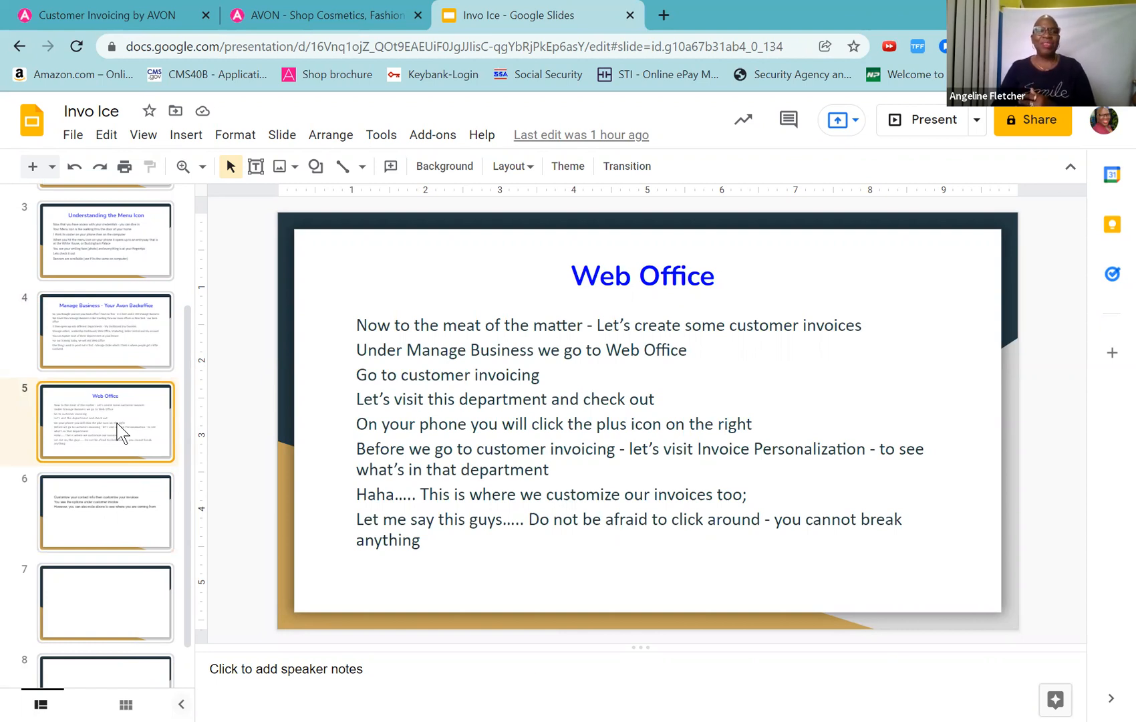
{"action": "left_click", "coordinate": [112, 496]}
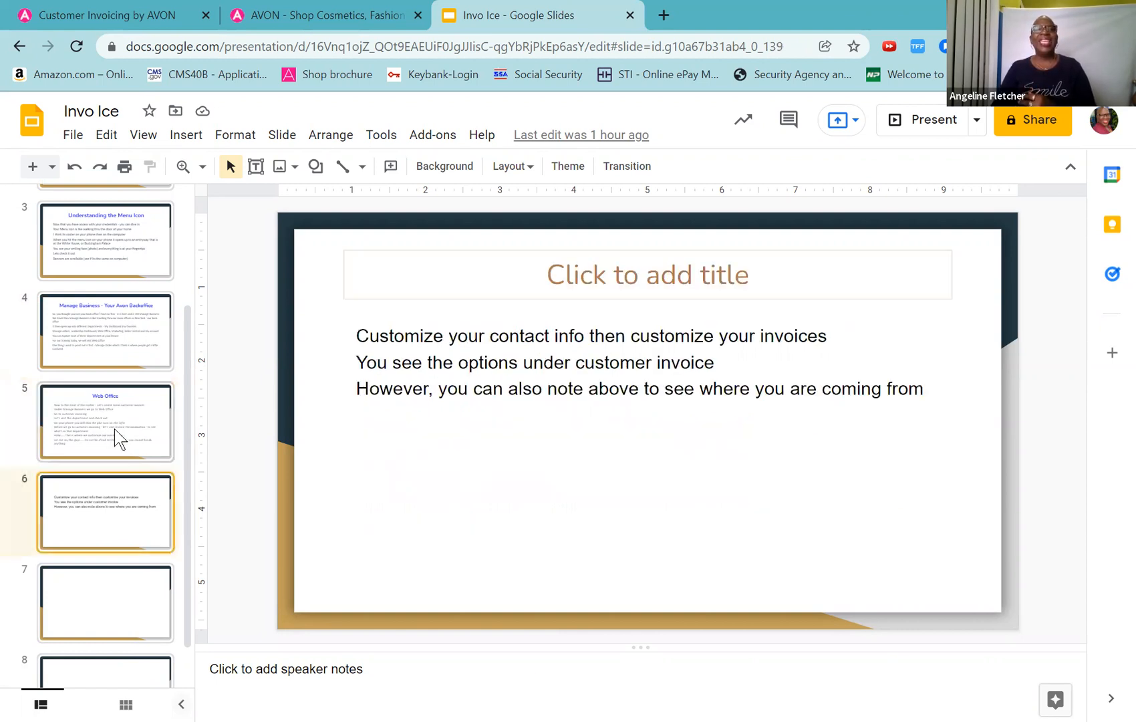